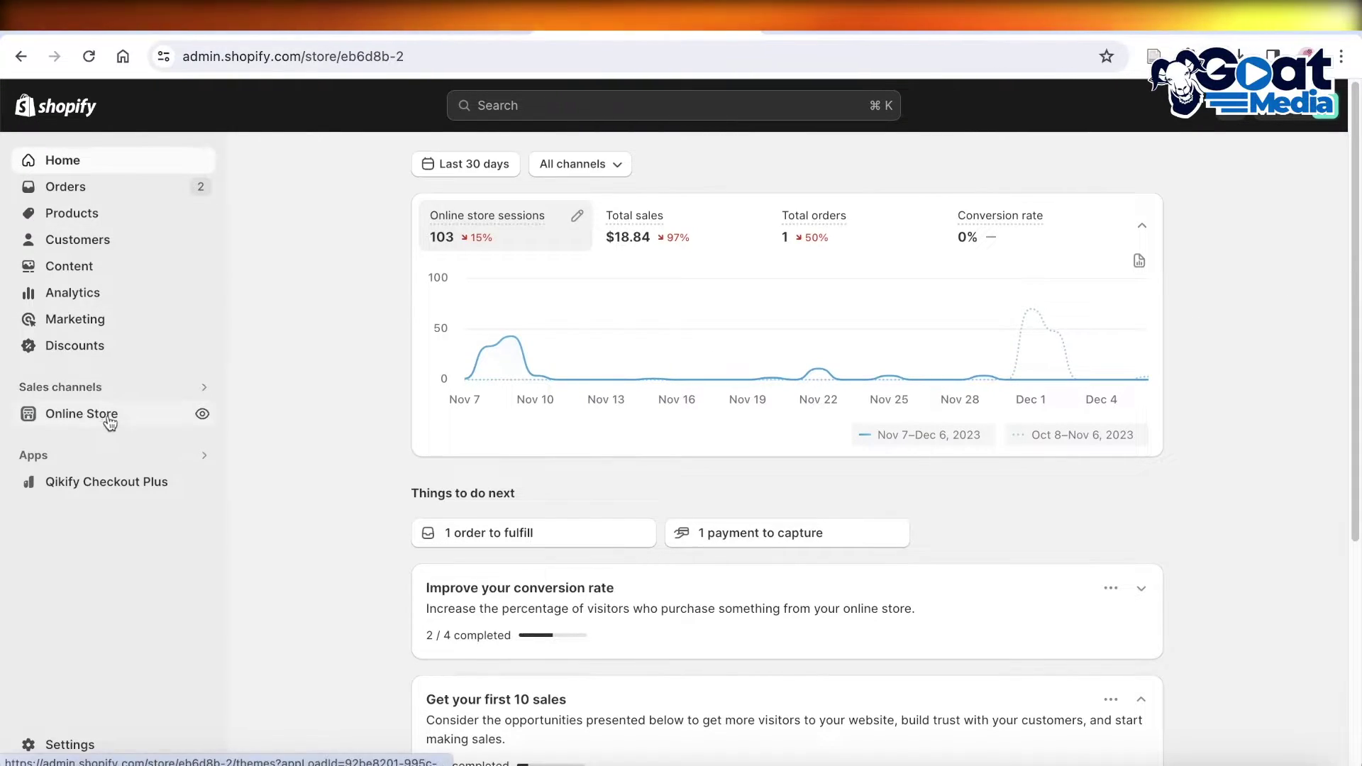
View the live online store and examine the full Donut Case product page, then return to the store admin
click(203, 415)
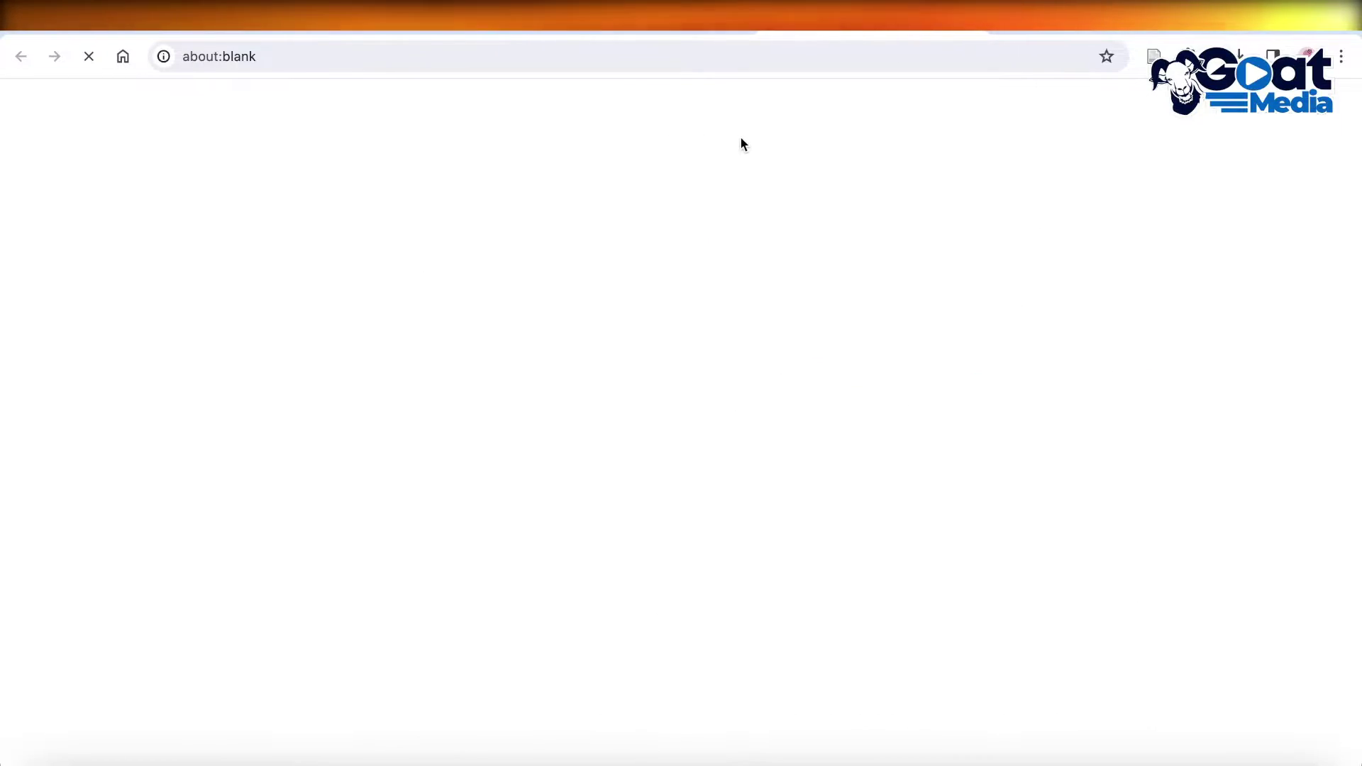
scroll(710, 213, down, 5)
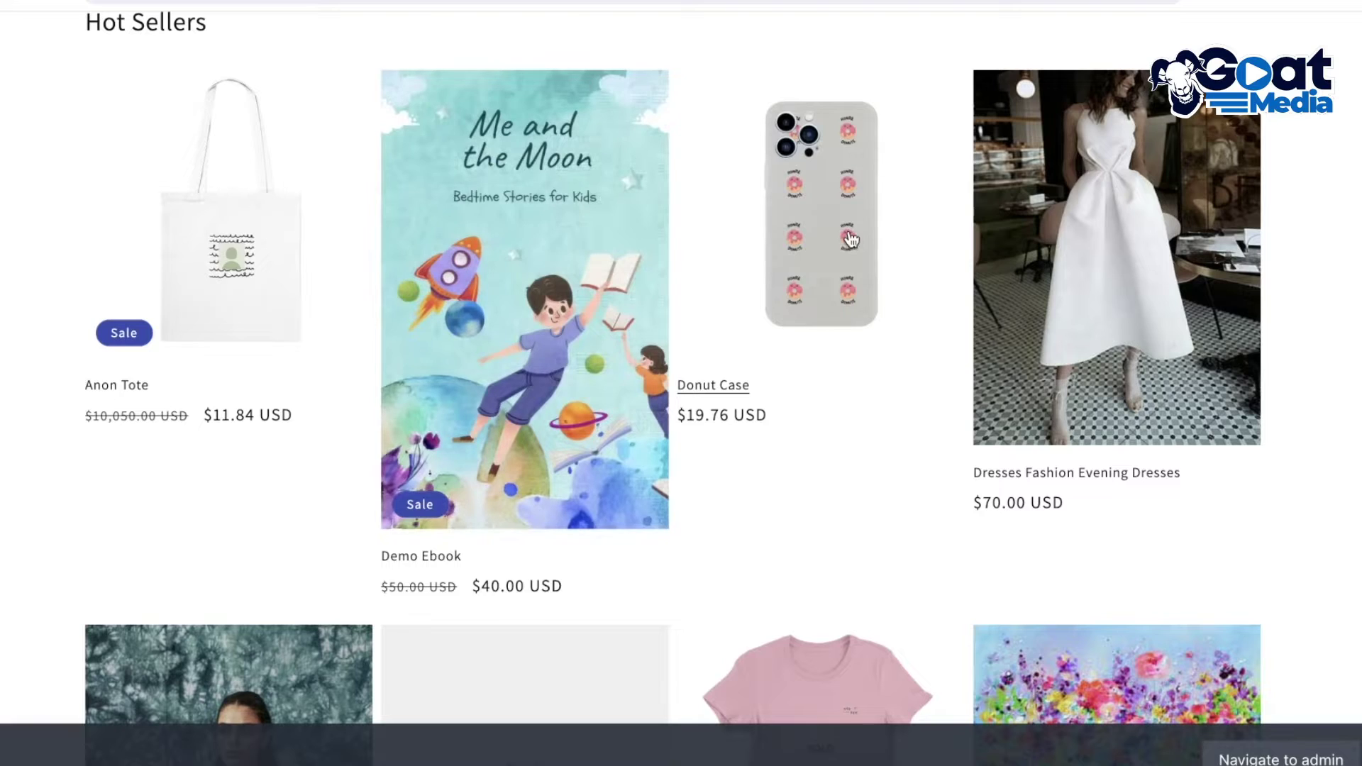
click(851, 230)
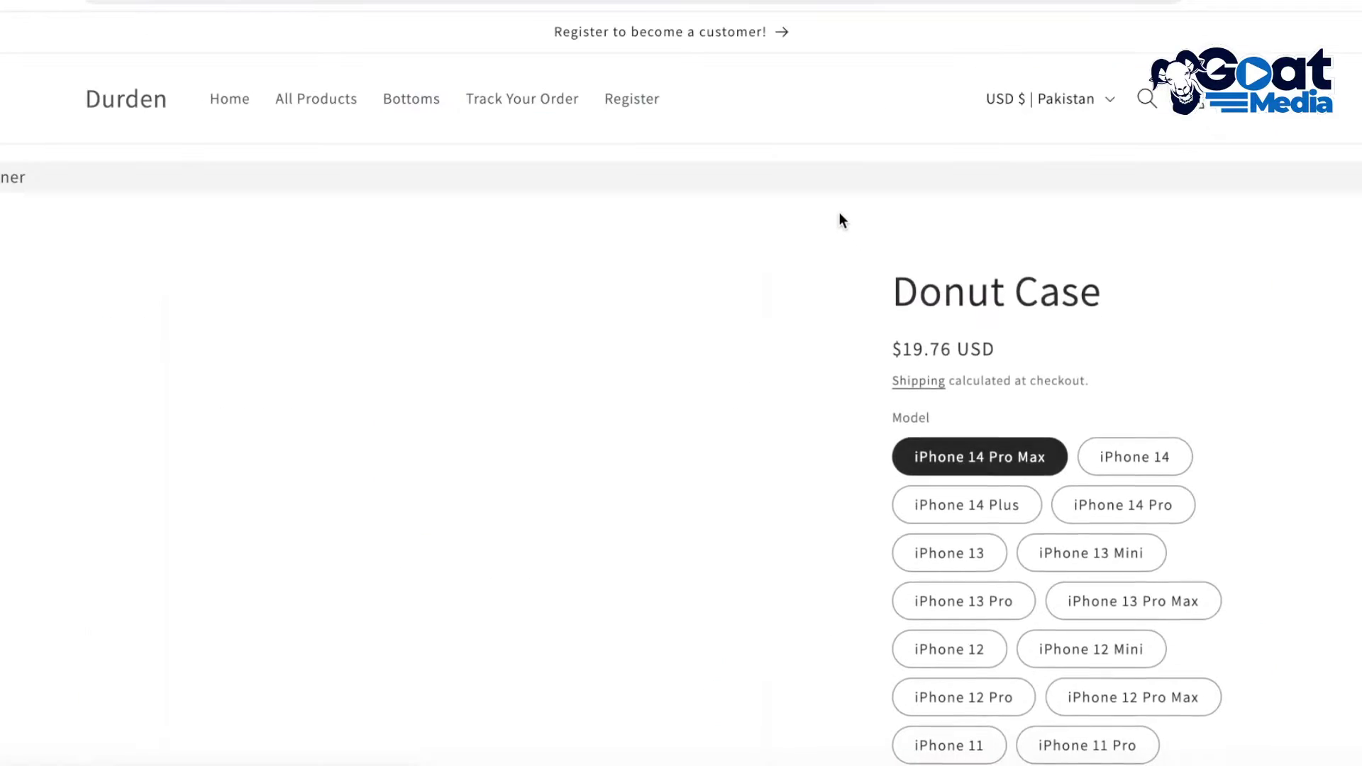
scroll(979, 191, down, 10)
scroll(1334, 226, up, 10)
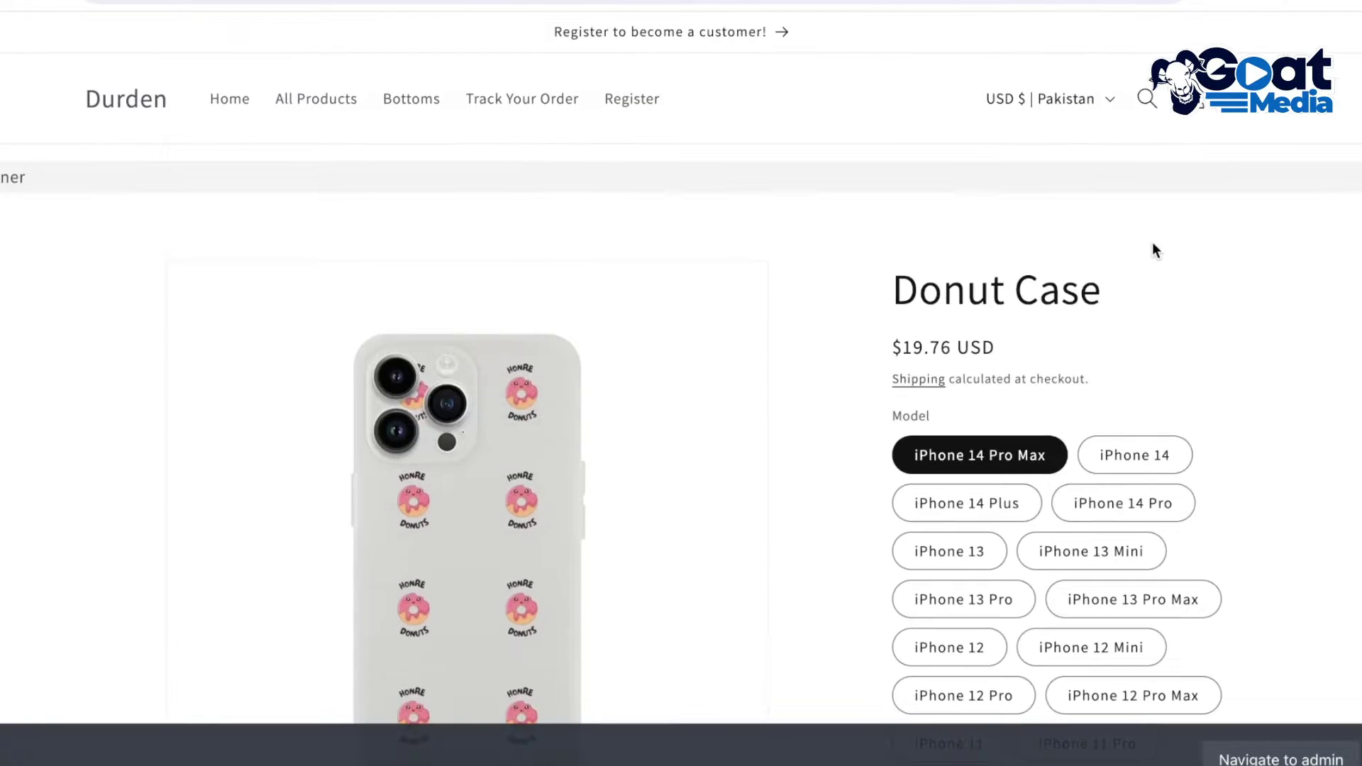
scroll(1142, 252, down, 6)
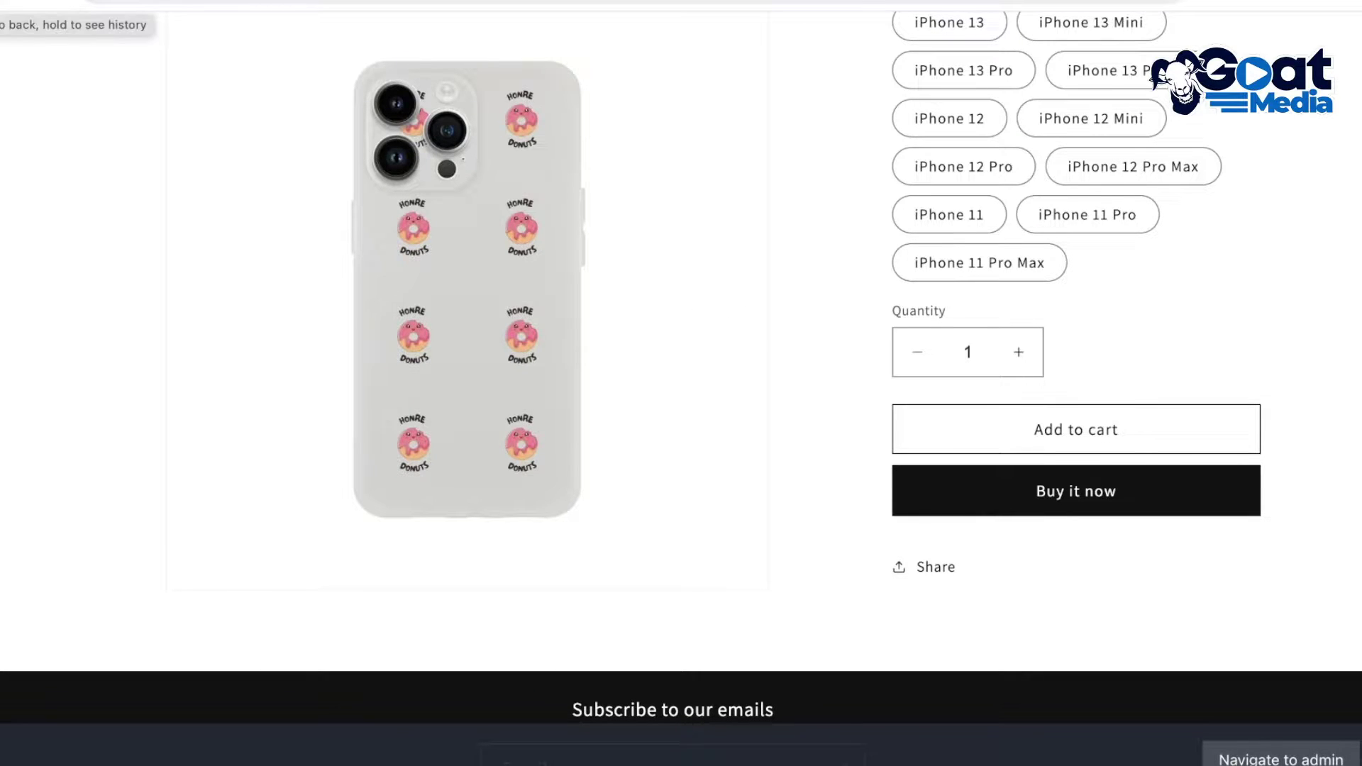
click(14, 5)
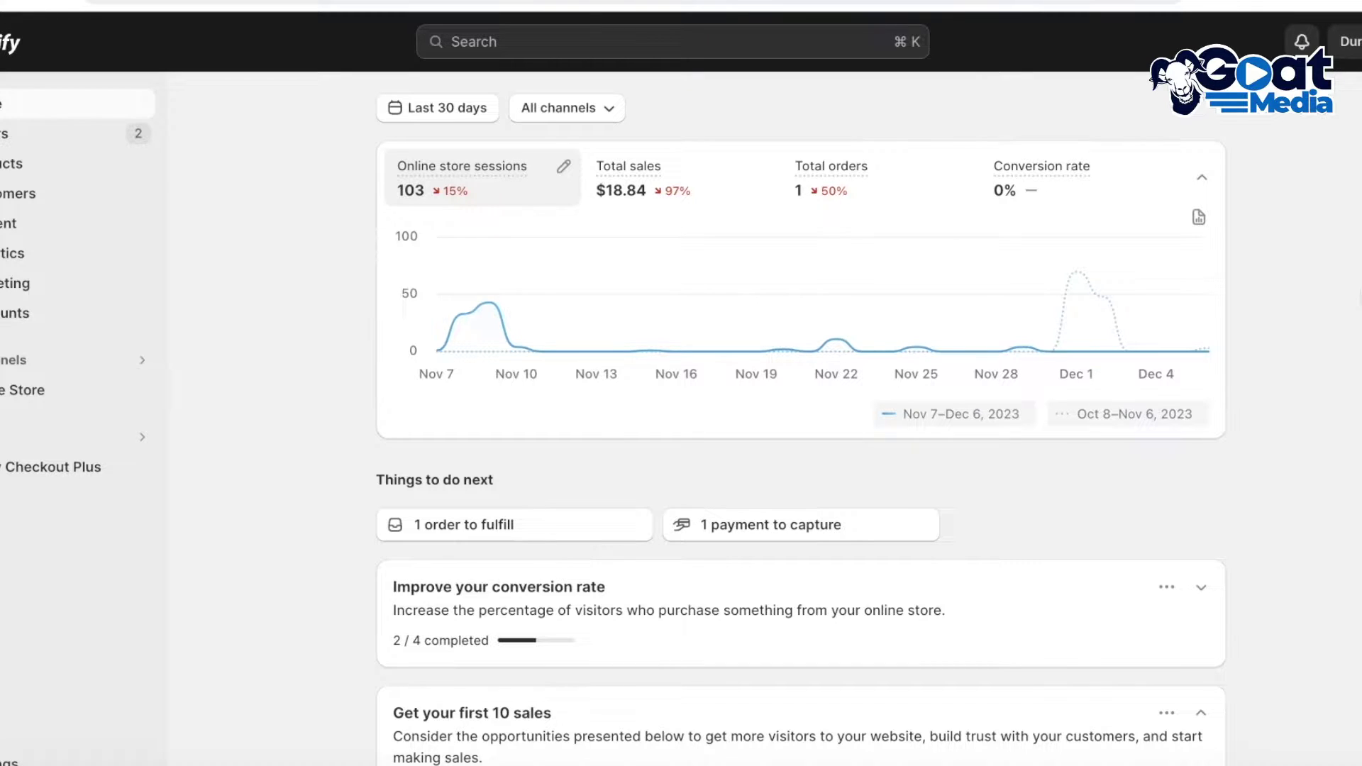
Open the store's apps and sales channels settings and go from there to the Shopify App Store
click(14, 759)
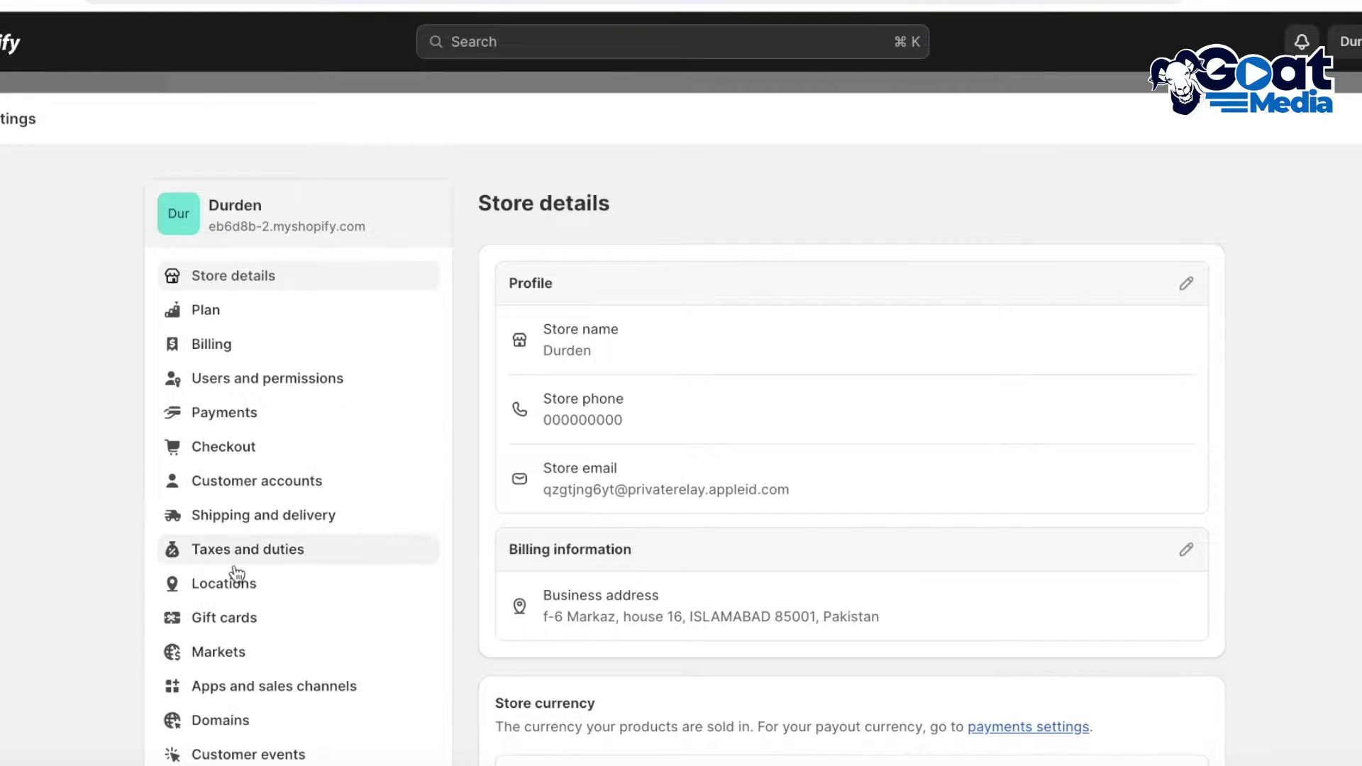
click(233, 687)
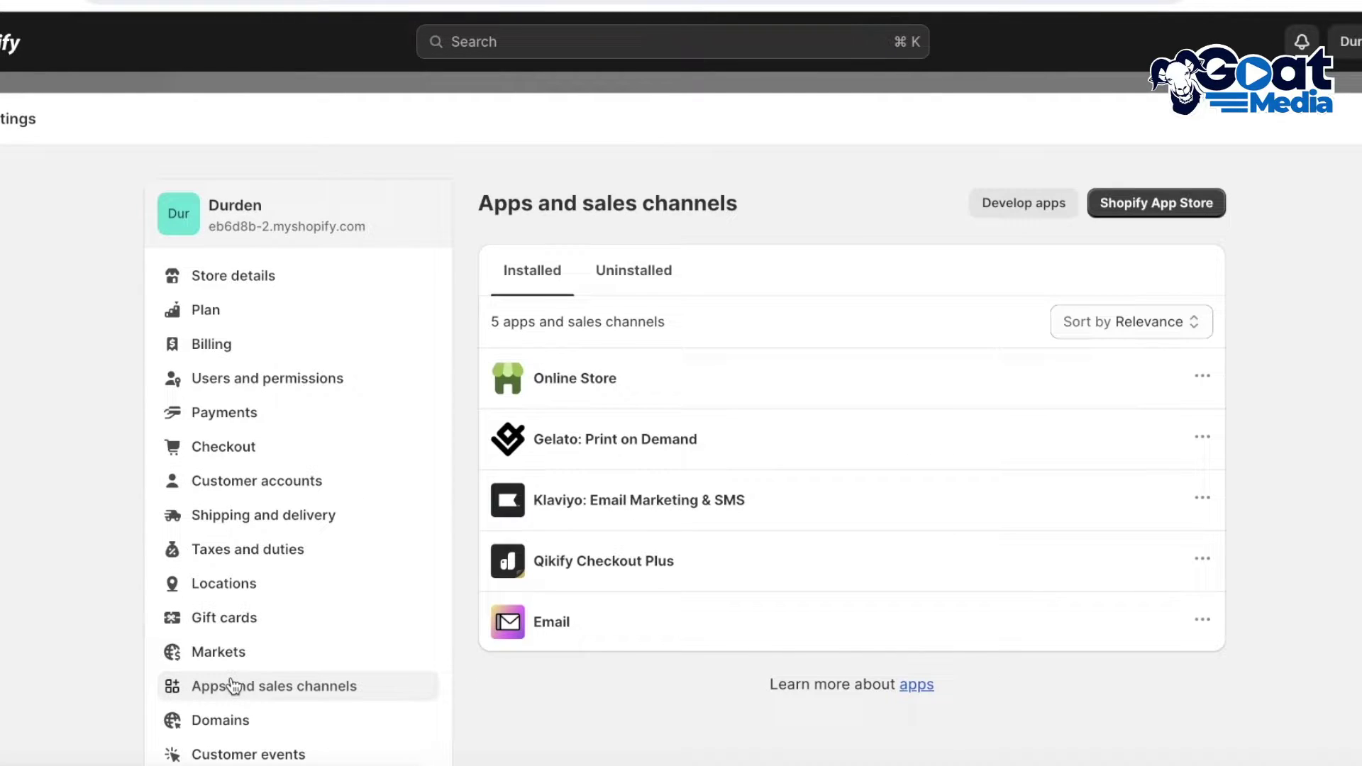
click(1198, 198)
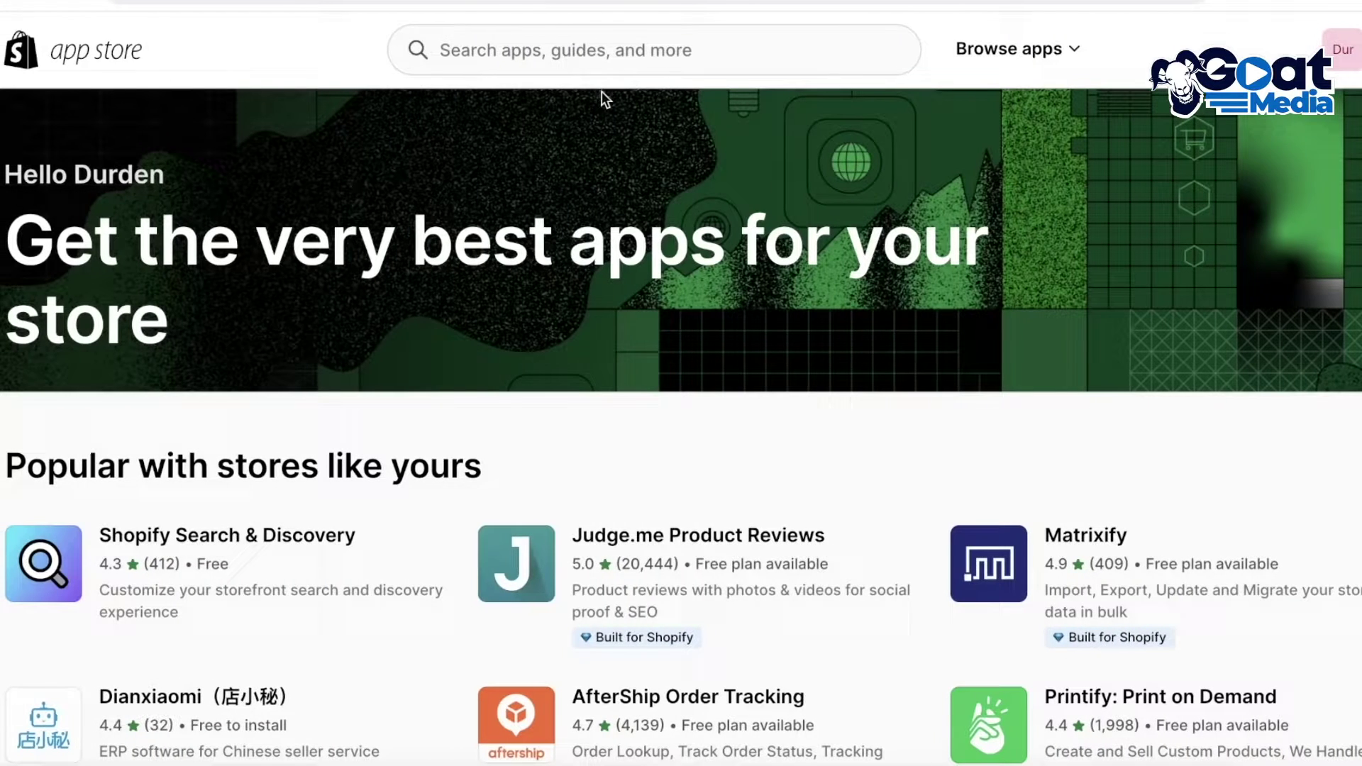
Search the app store for "loox" and open the Loox Product Reviews & Photos listing
click(602, 48)
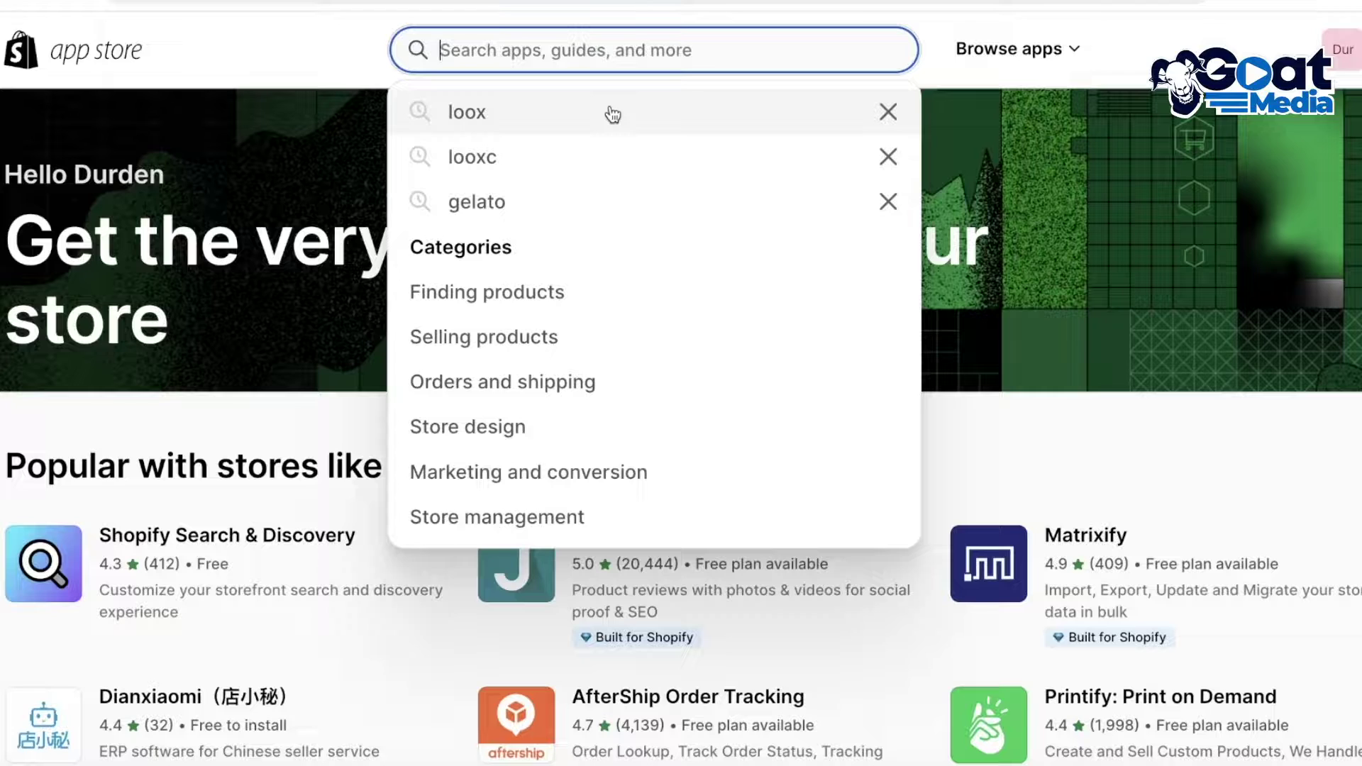
click(612, 113)
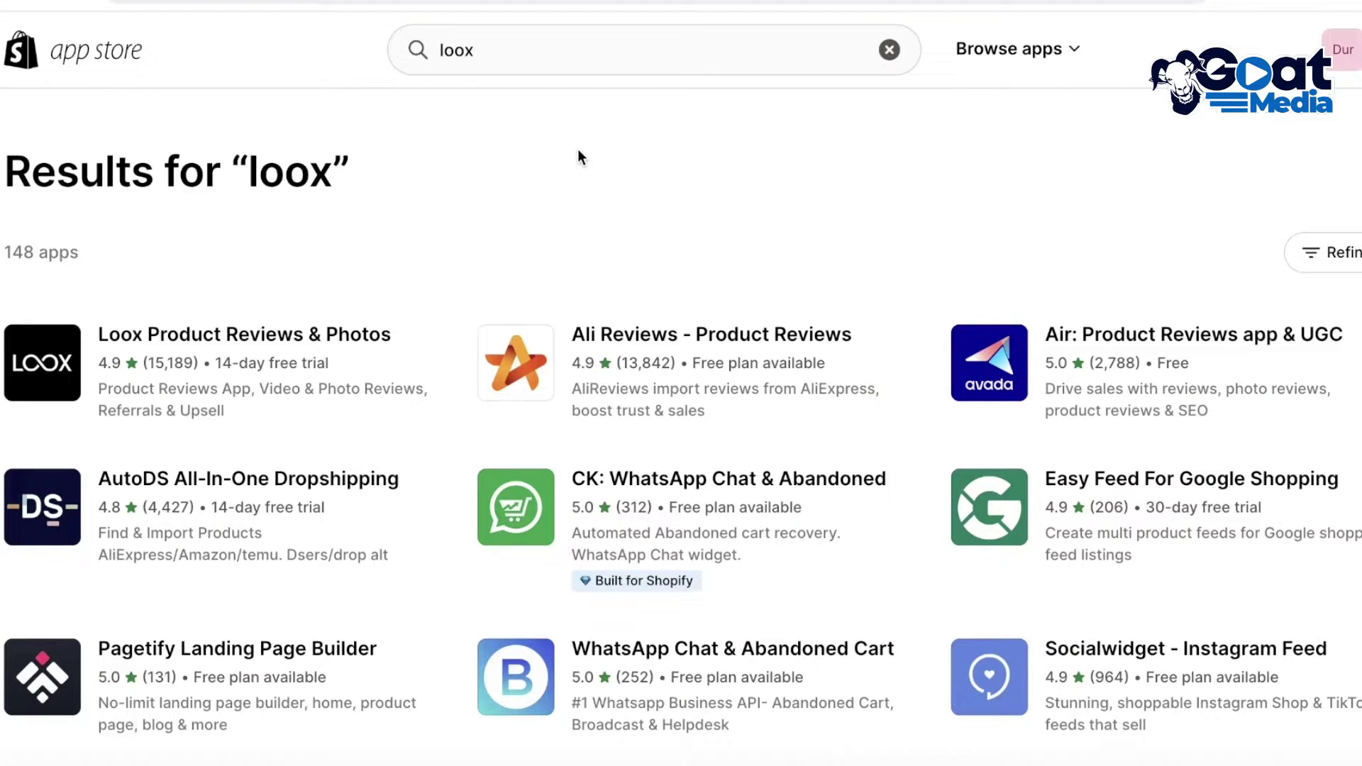
click(37, 349)
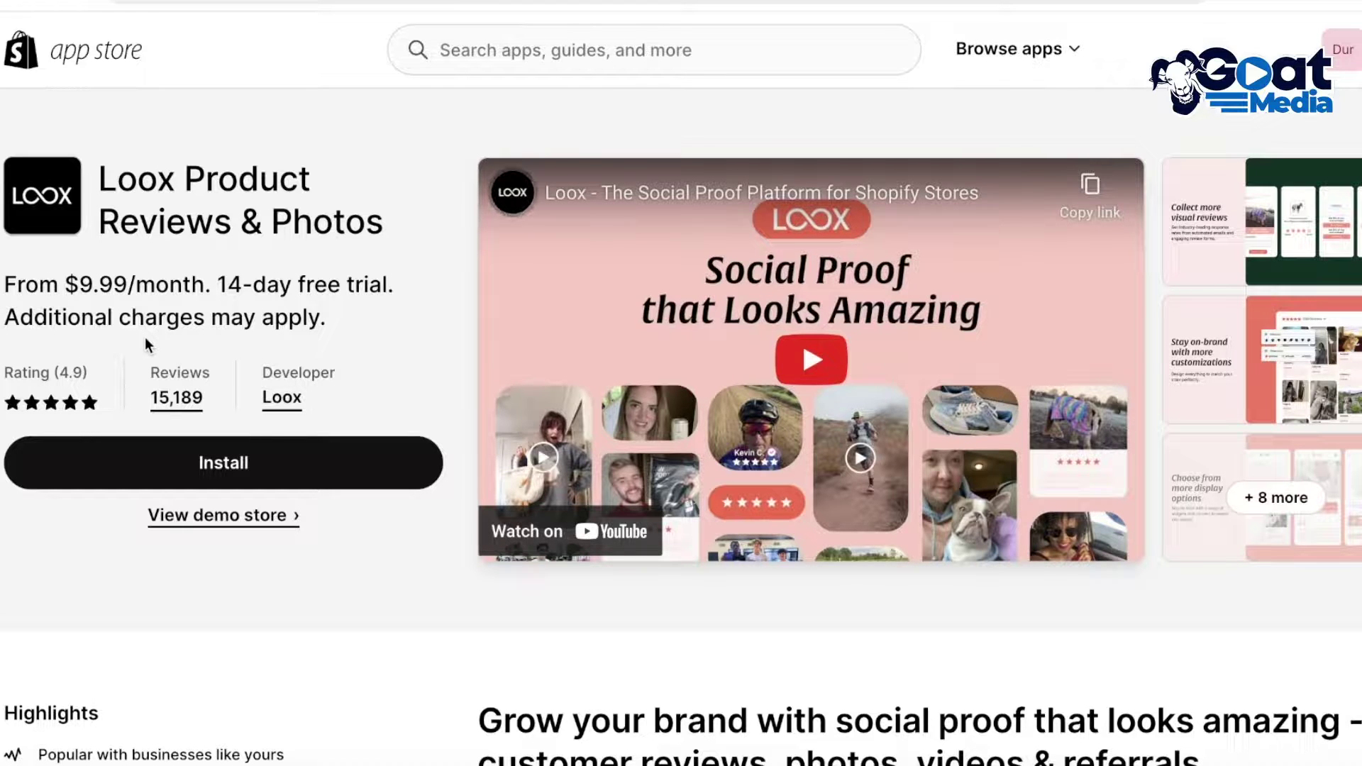
Check the Loox pricing, install the app on the store and pin Loox Reviews in the admin navigation
scroll(145, 338, down, 15)
scroll(154, 350, down, 2)
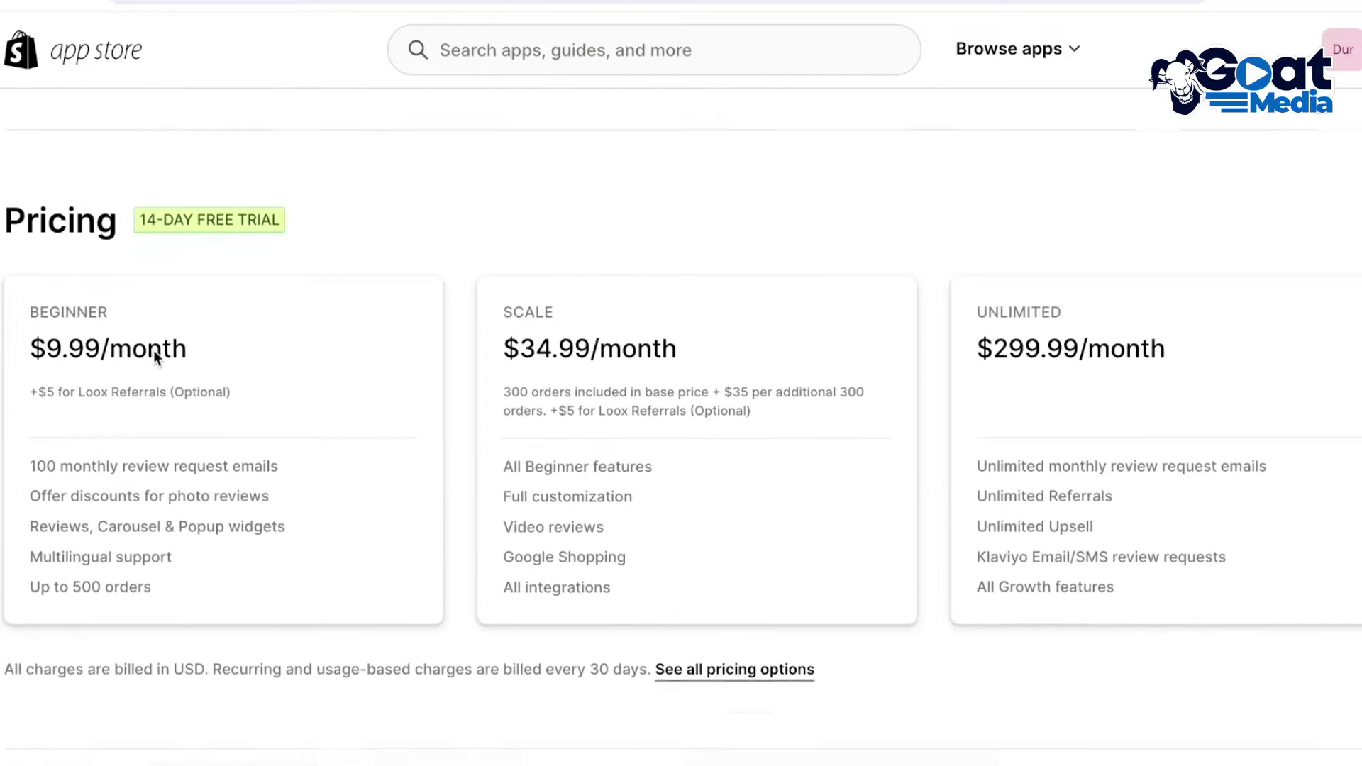
scroll(156, 362, up, 15)
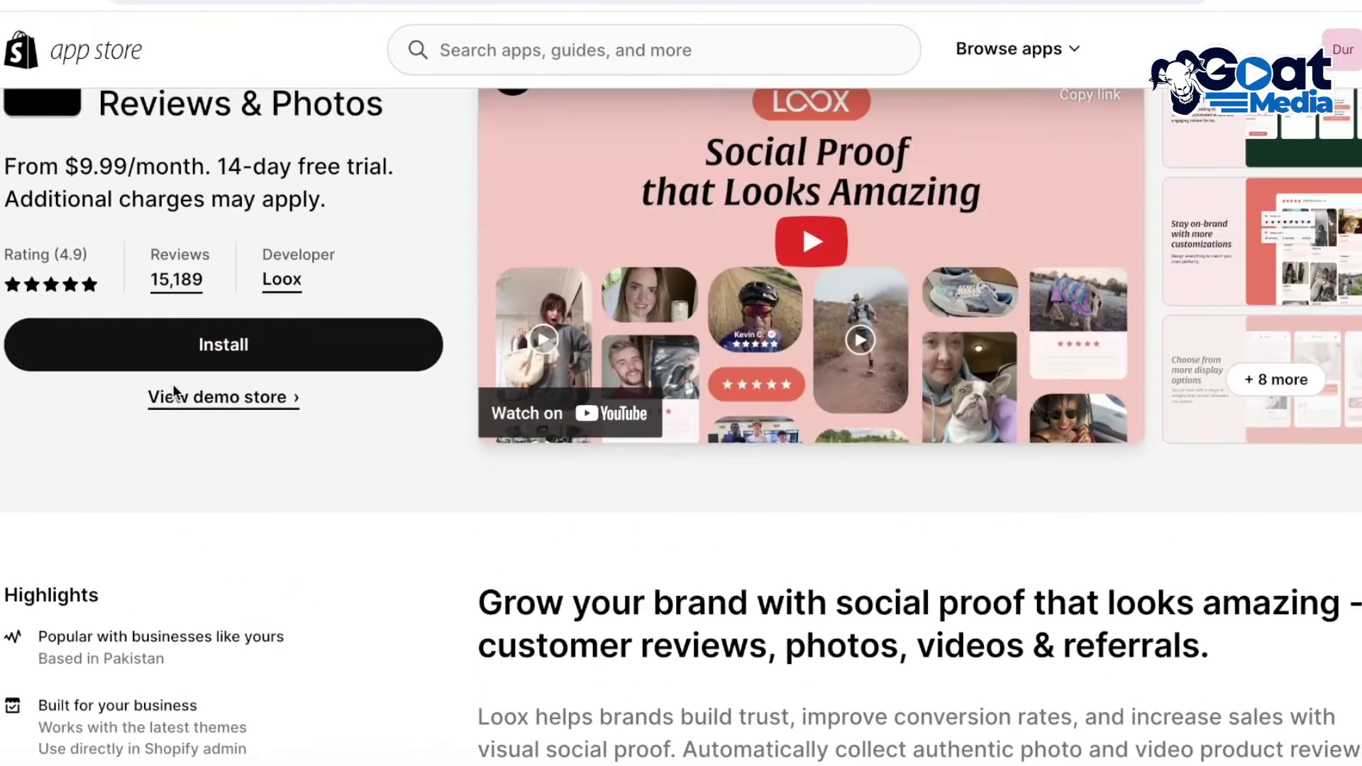
click(163, 476)
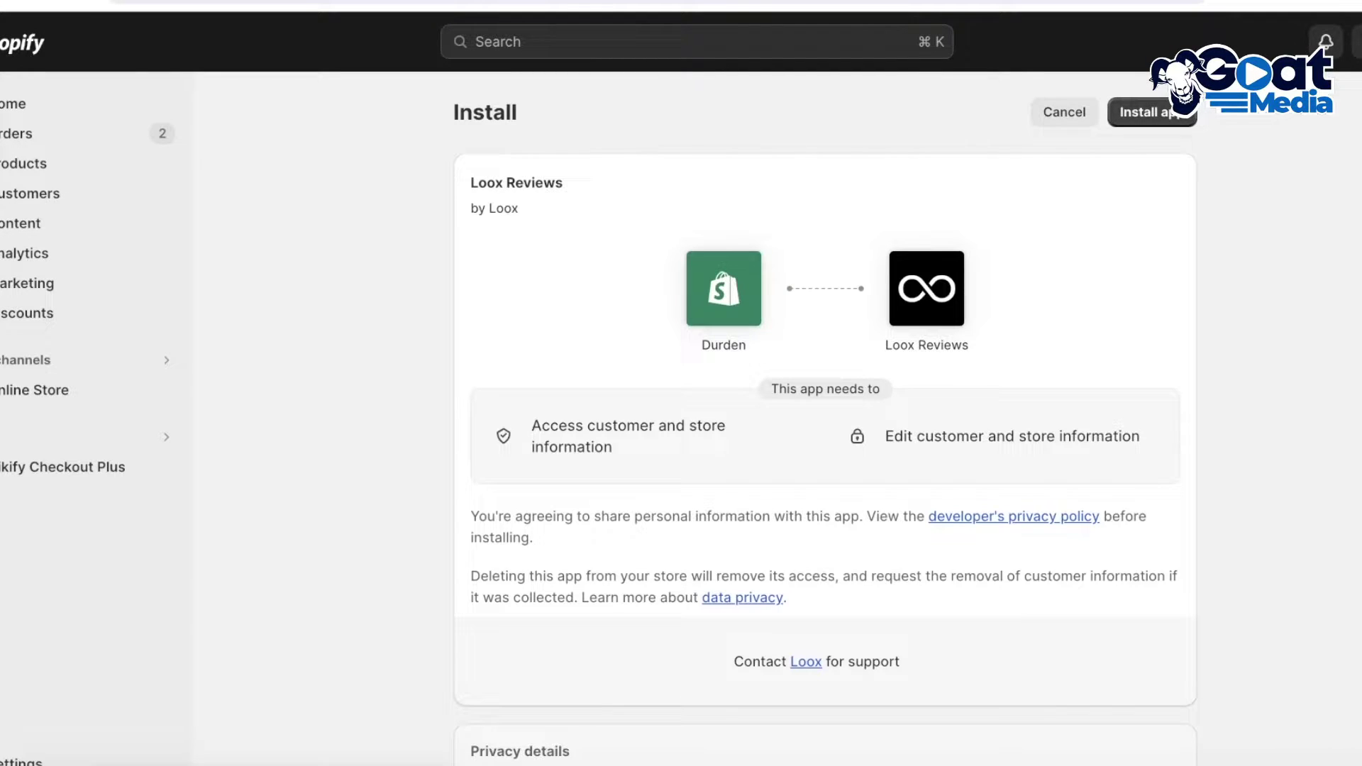
click(1172, 113)
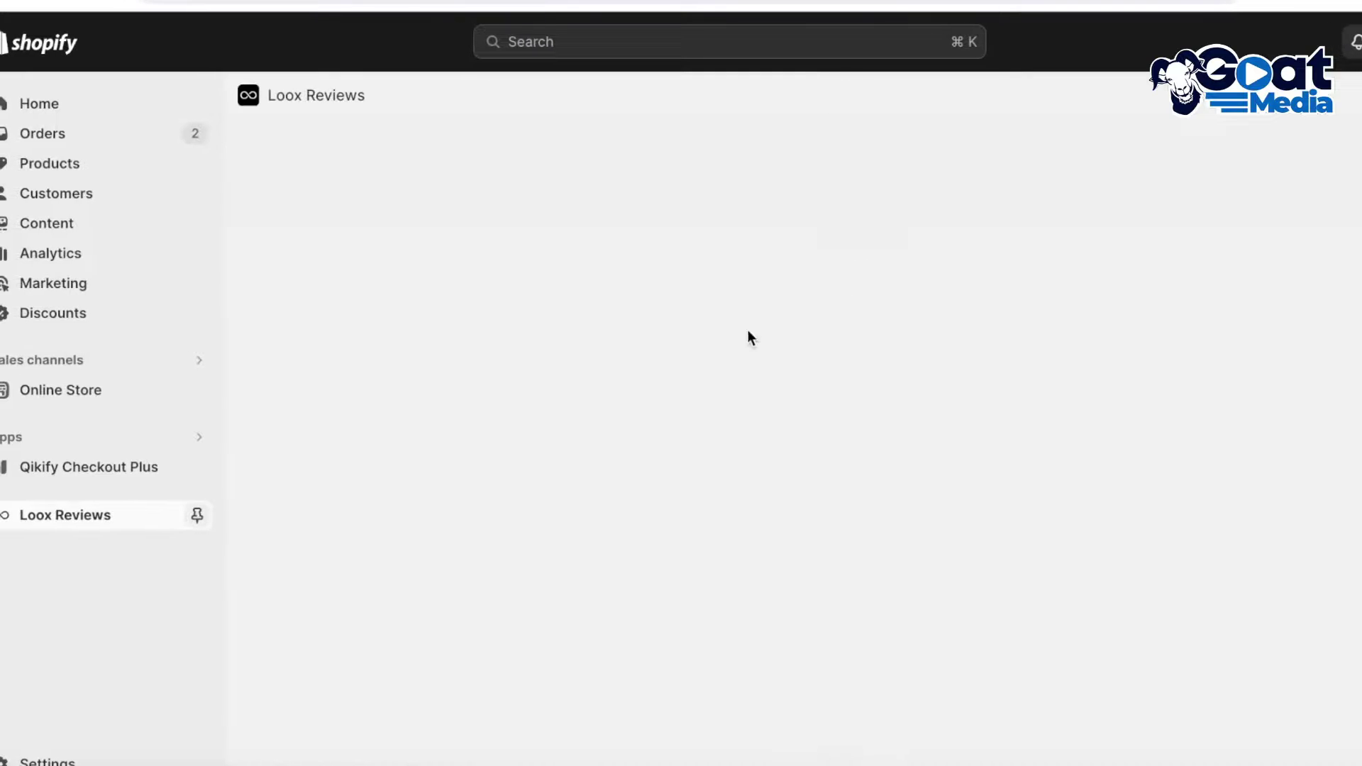
click(208, 518)
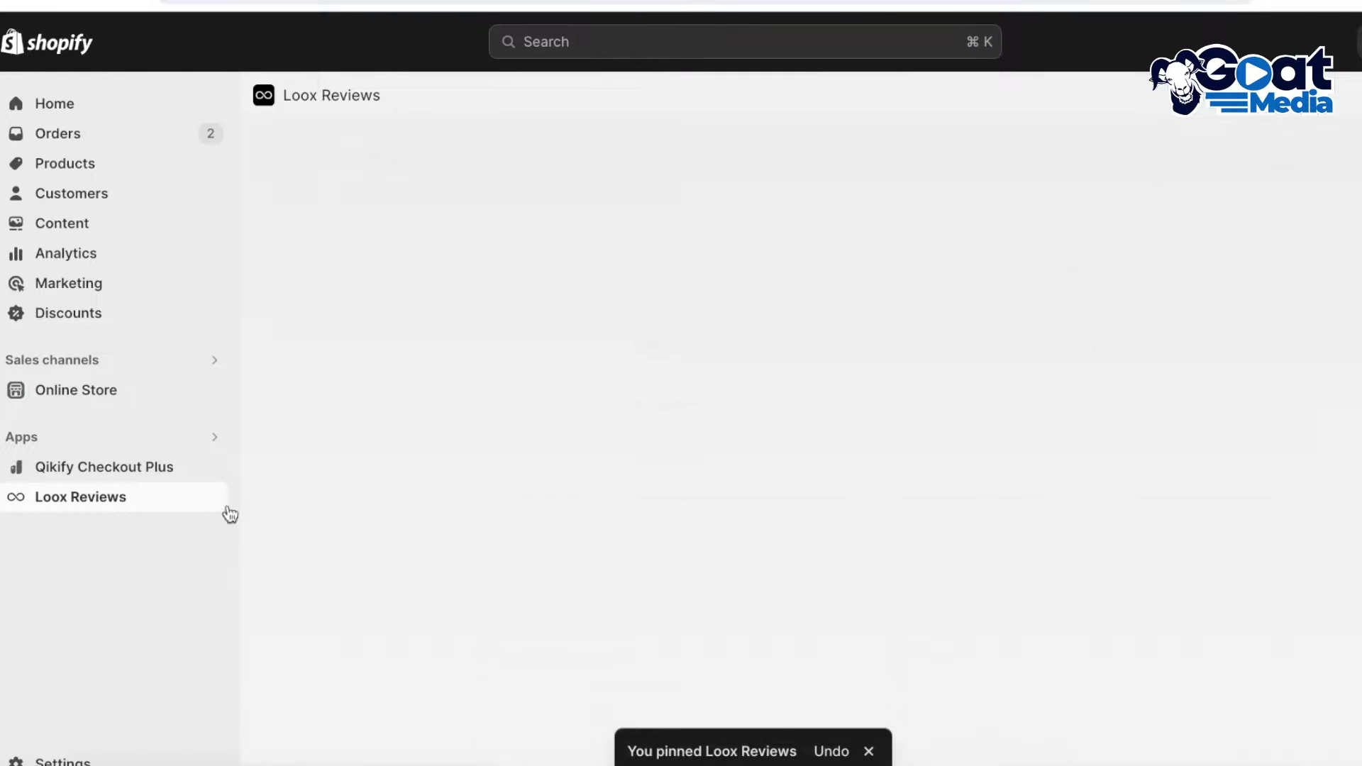
Start the 6-day trial of the Loox Beginner plan and approve its subscription
scroll(585, 343, down, 7)
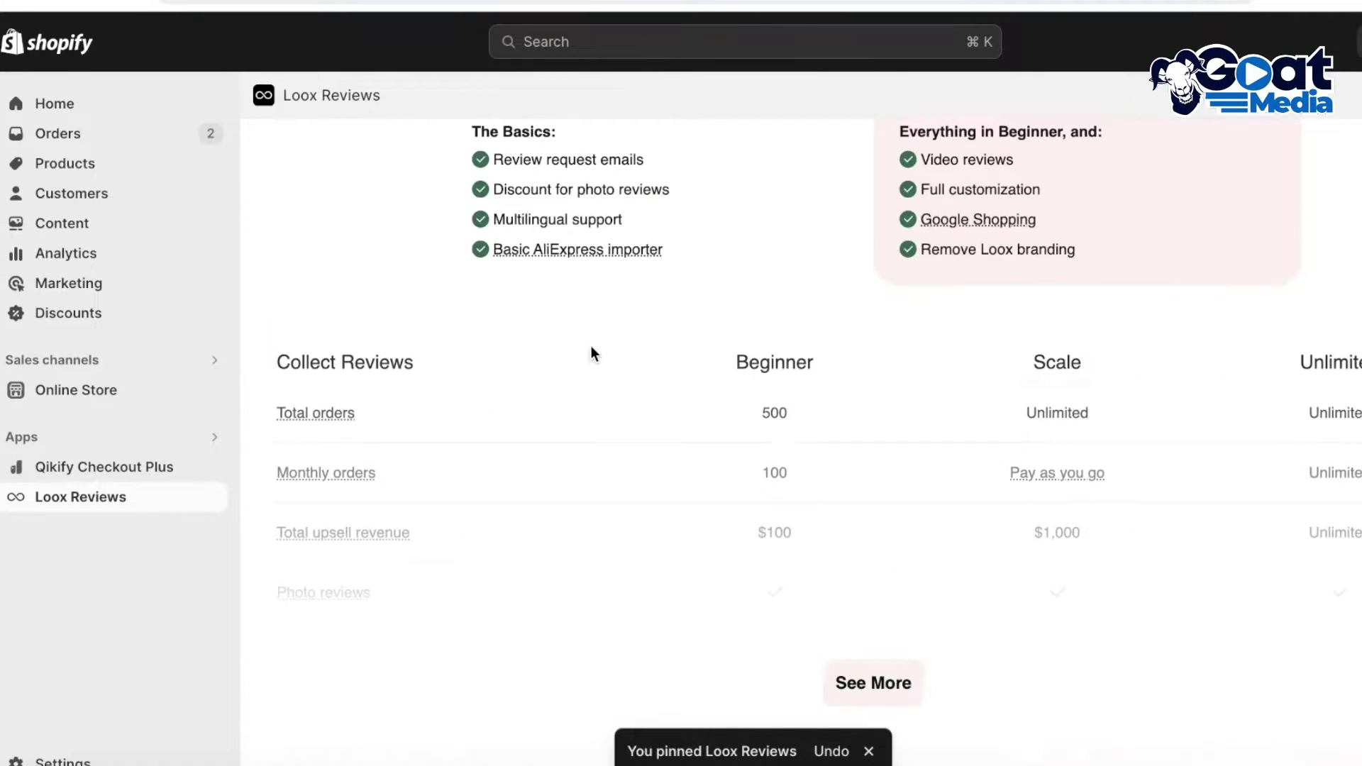
scroll(590, 346, up, 4)
scroll(752, 320, up, 3)
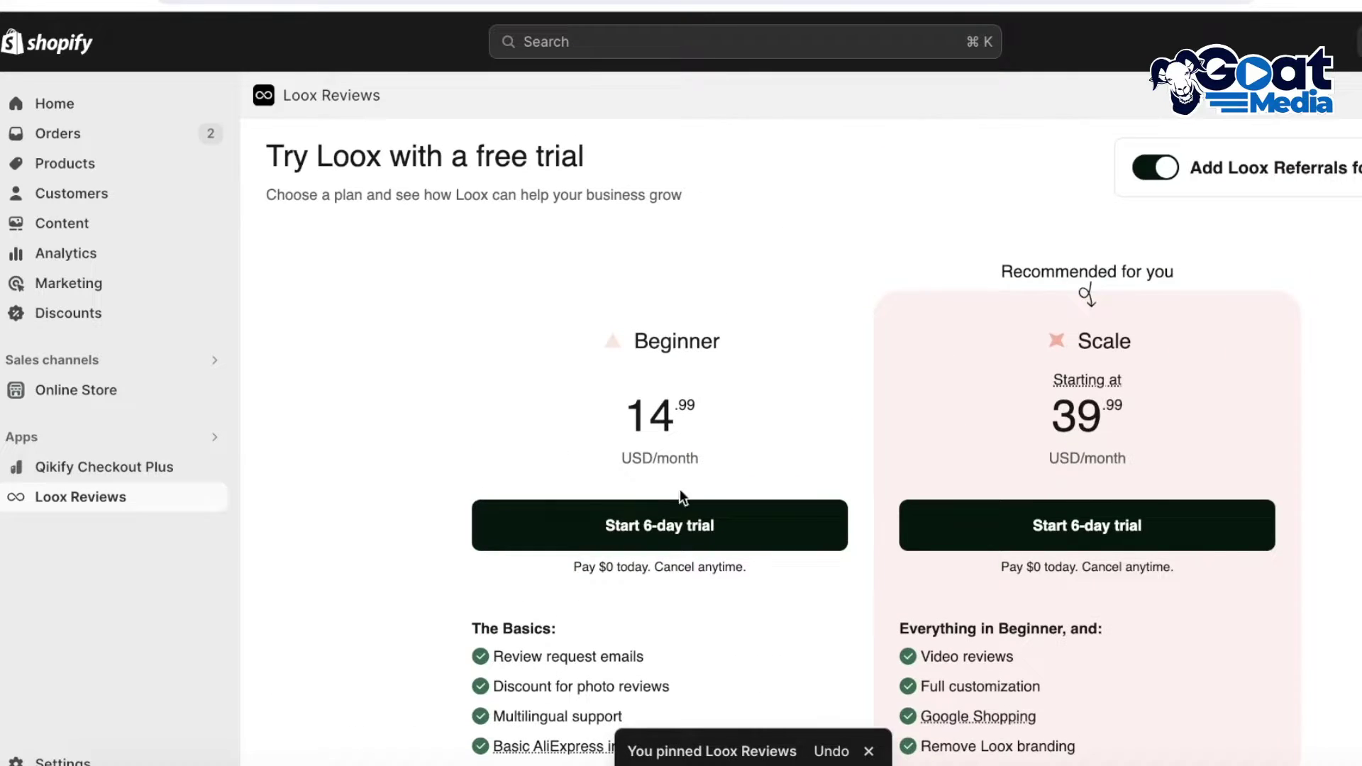
click(656, 527)
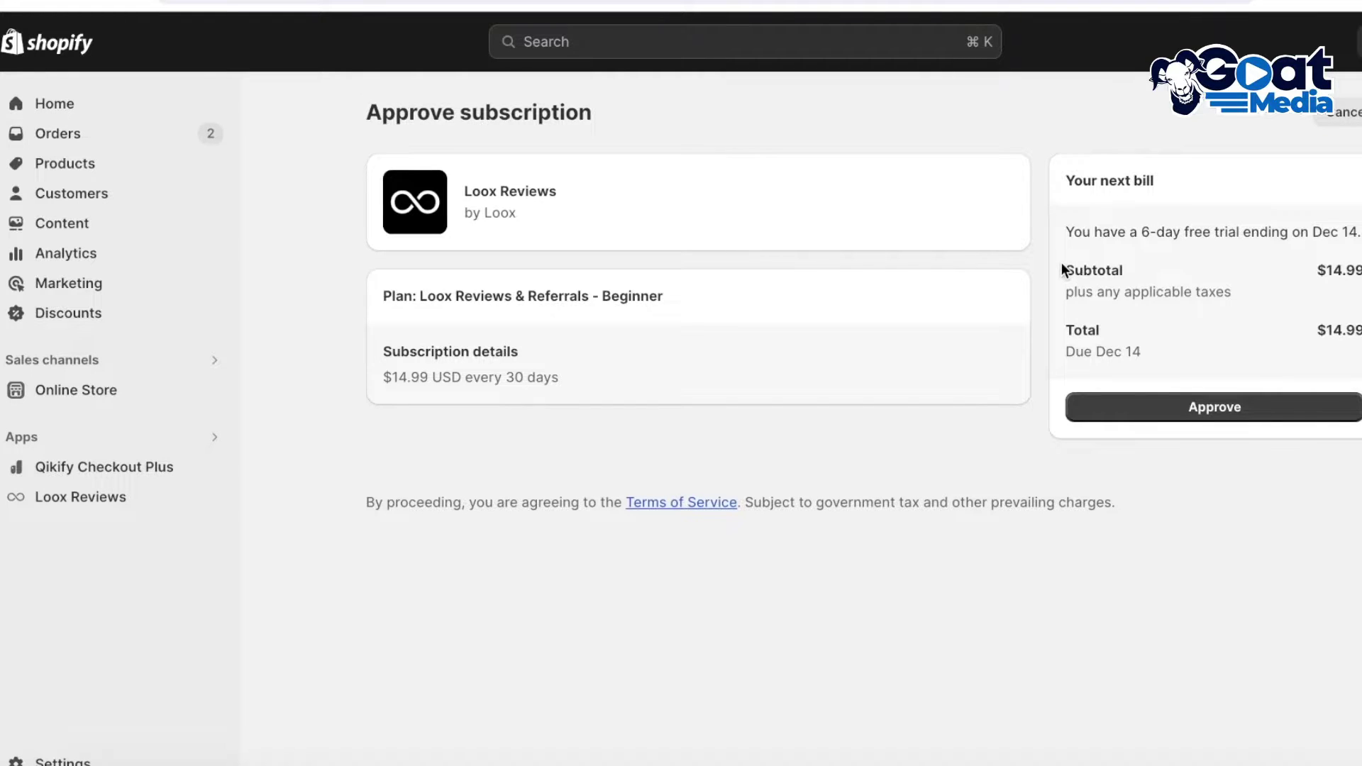
click(1180, 409)
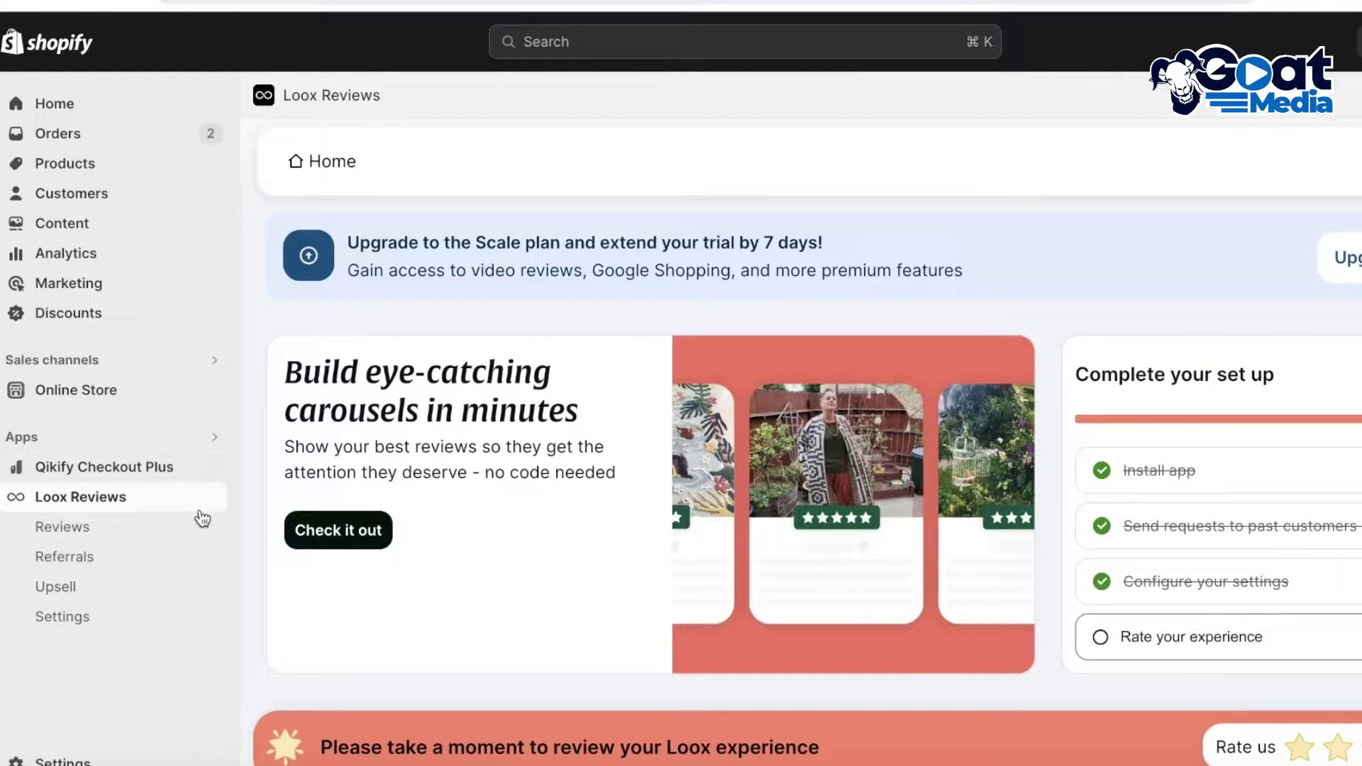
Look over the Loox home page, open the current theme Copy of Copy of Dawn for customization and display its app embeds
scroll(674, 408, down, 8)
scroll(862, 355, up, 8)
scroll(859, 372, down, 8)
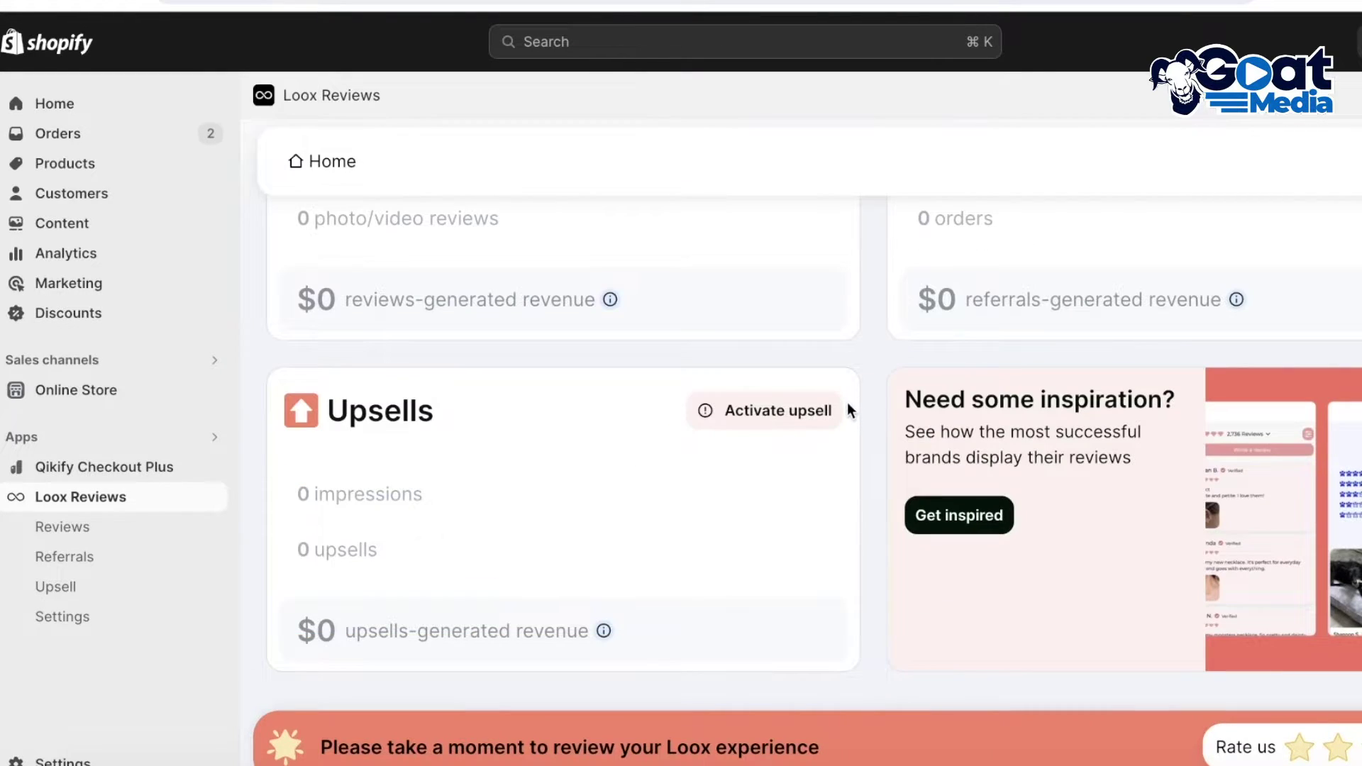
scroll(1005, 450, up, 8)
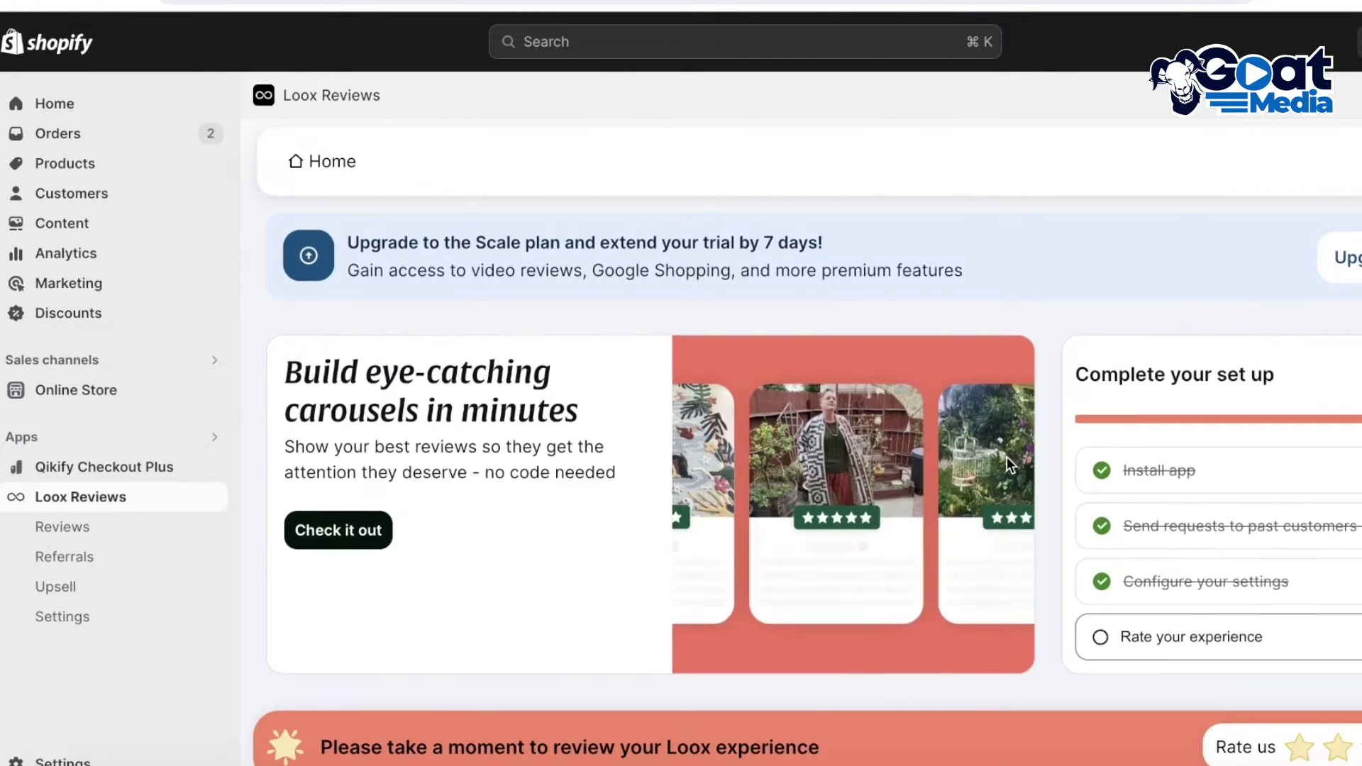
click(77, 394)
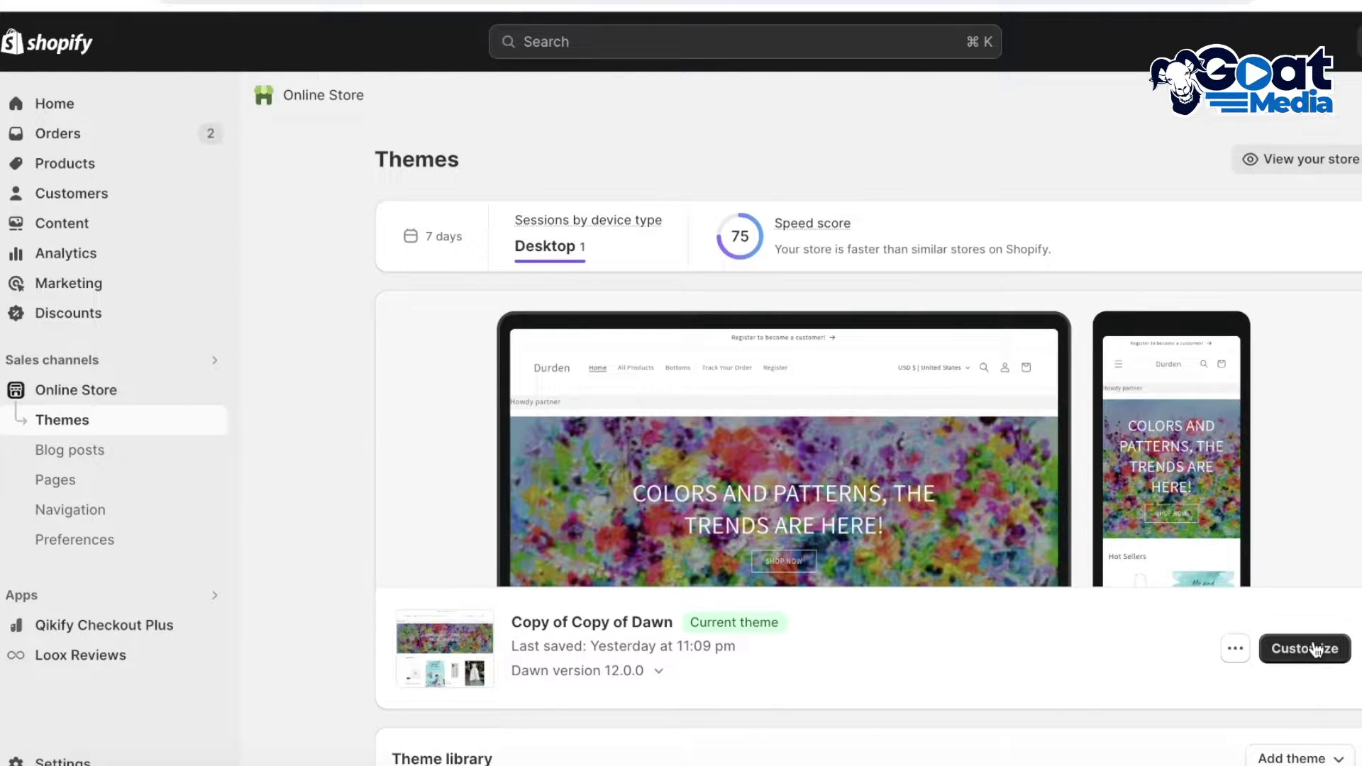
click(1314, 648)
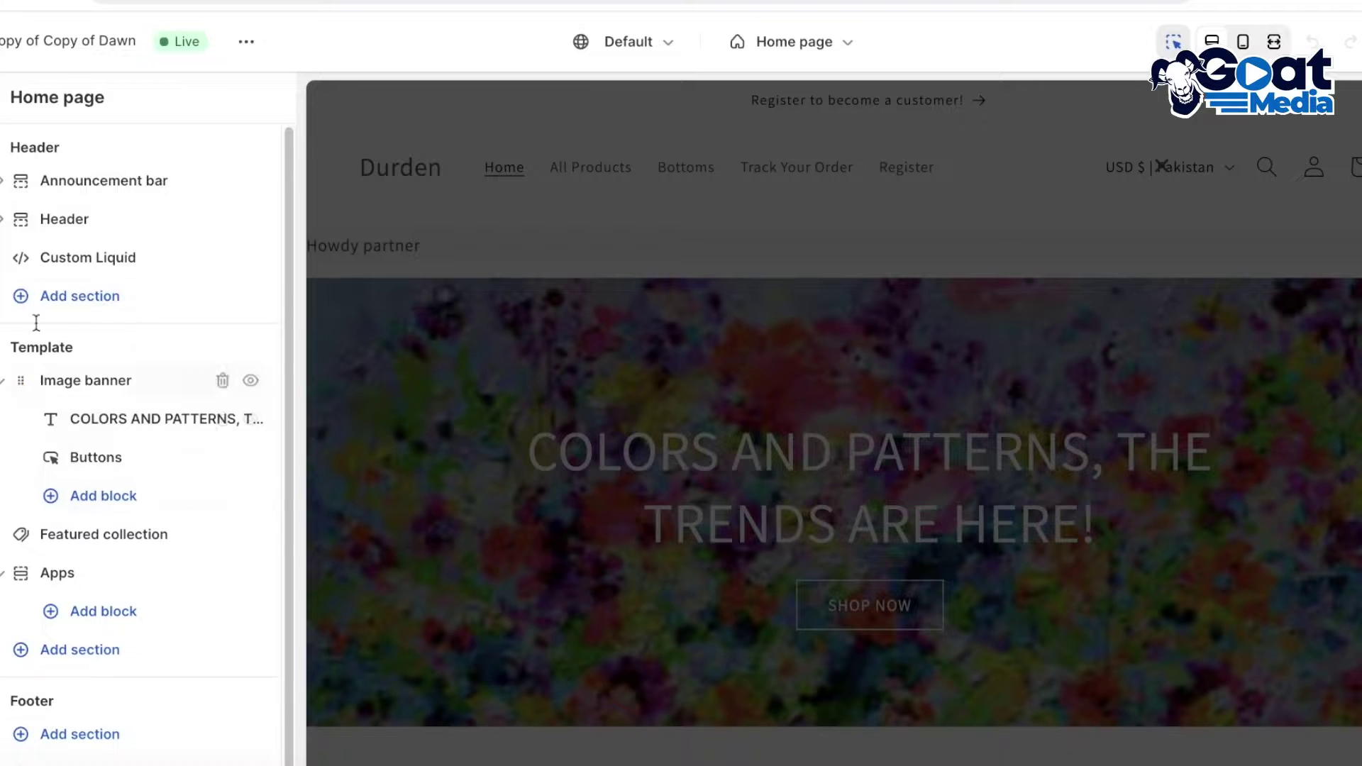
scroll(40, 500, down, 1)
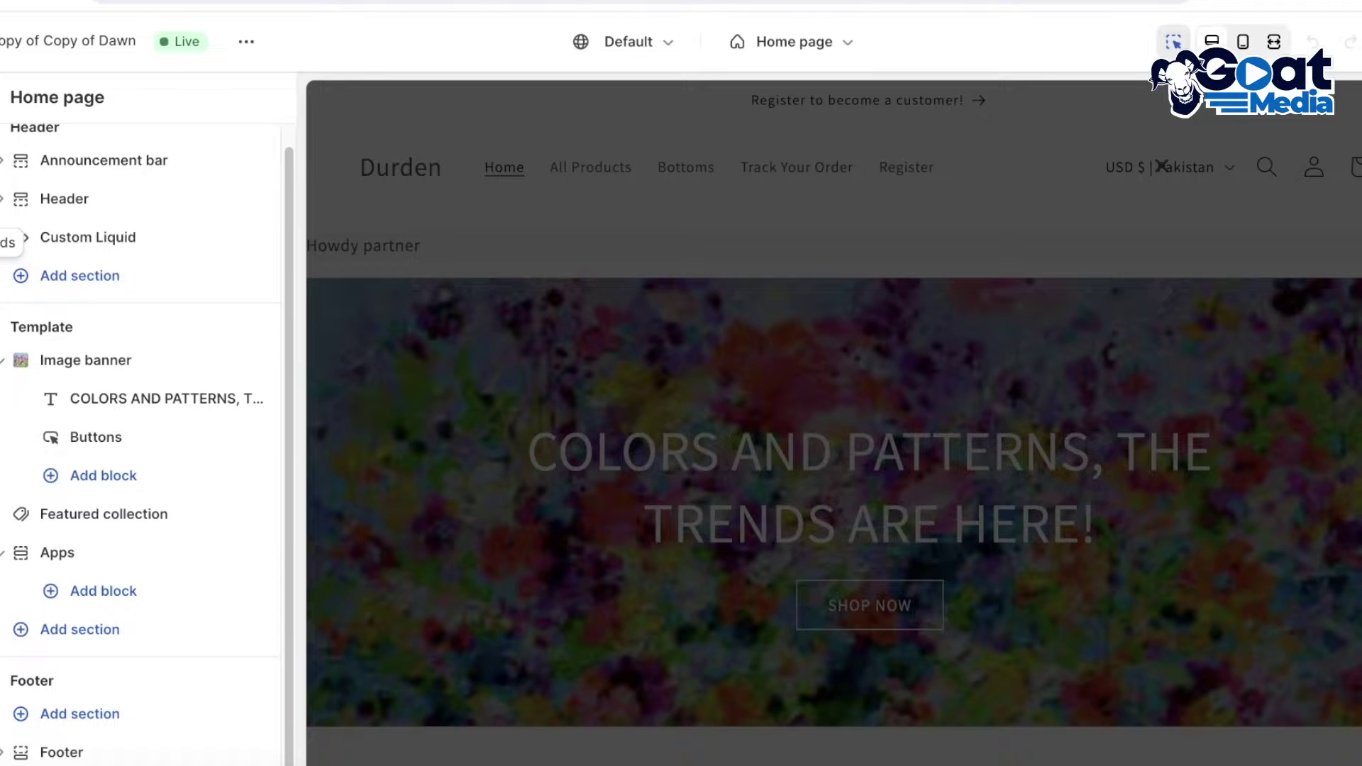
click(1, 242)
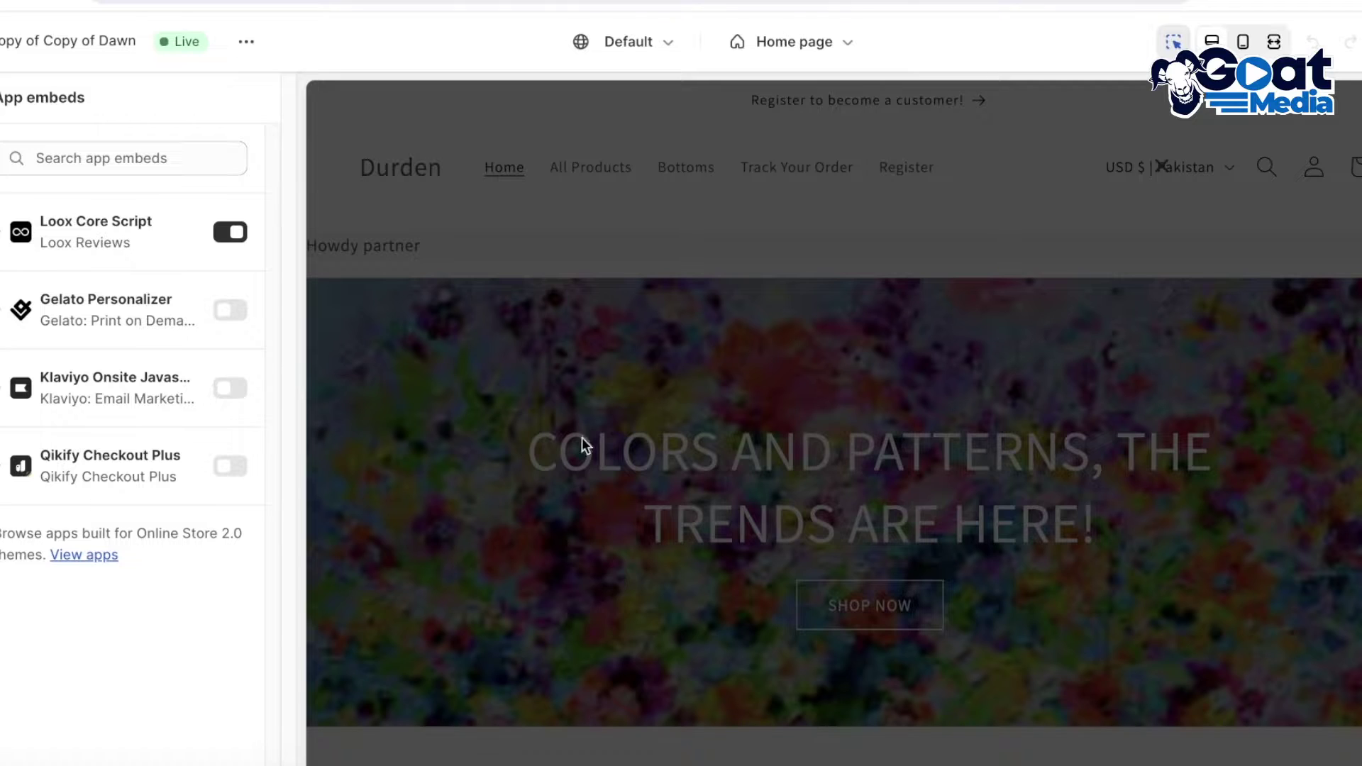
Switch the theme editor to the Default product template and show its list of sections
click(811, 50)
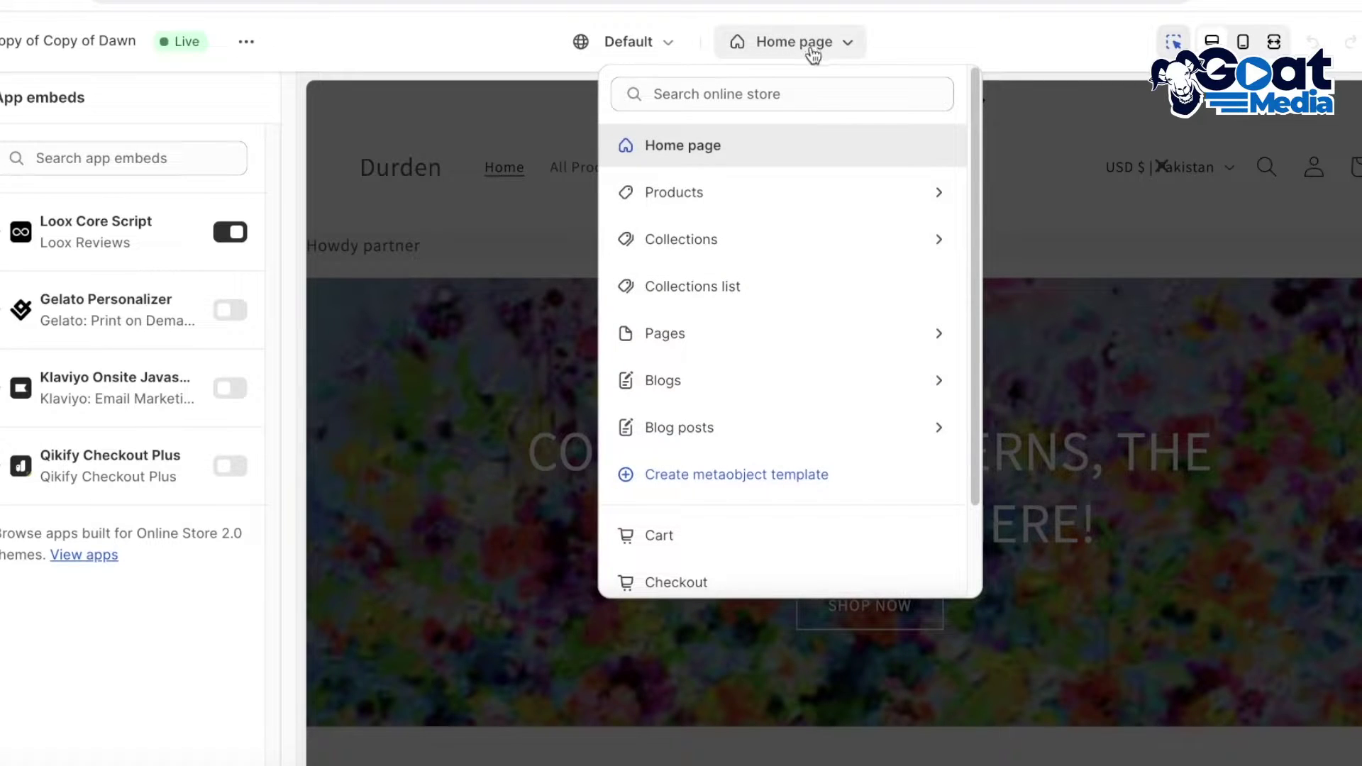
click(743, 186)
click(747, 189)
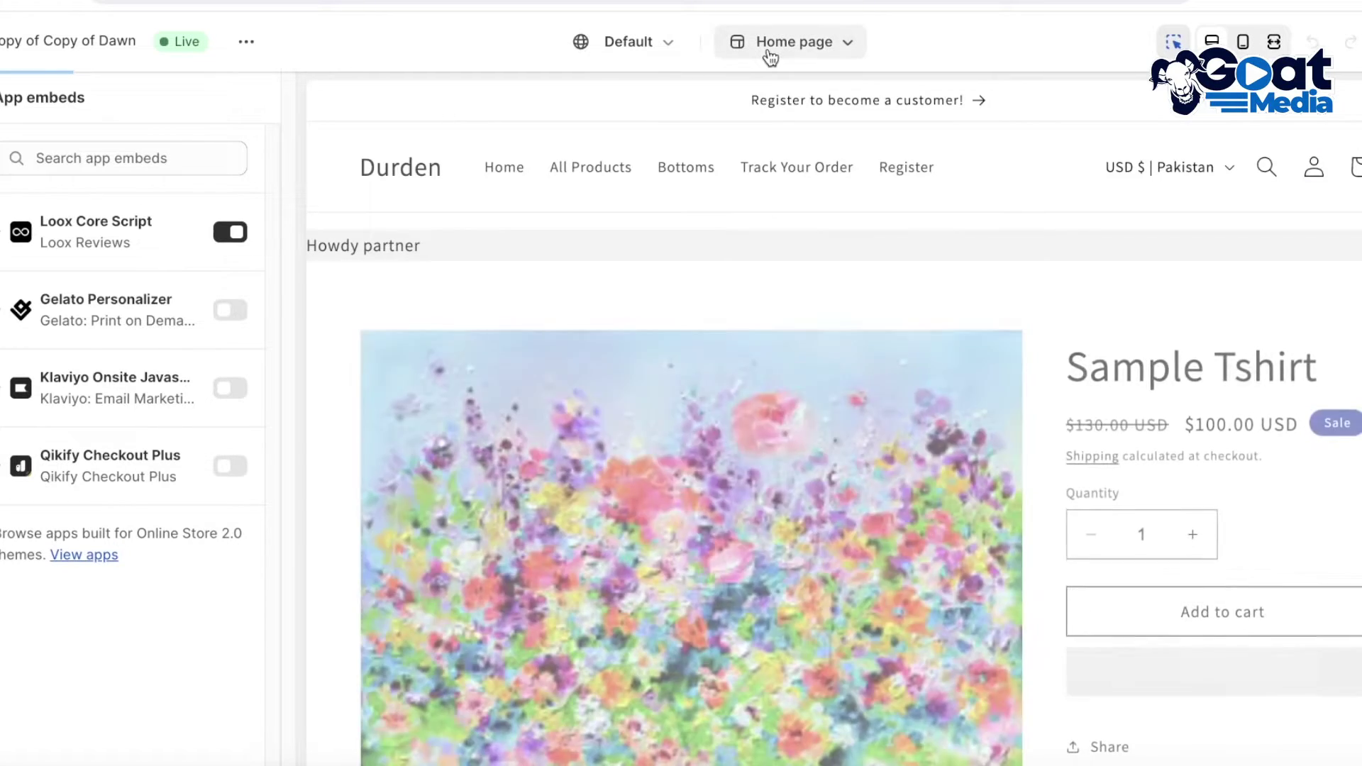
click(772, 50)
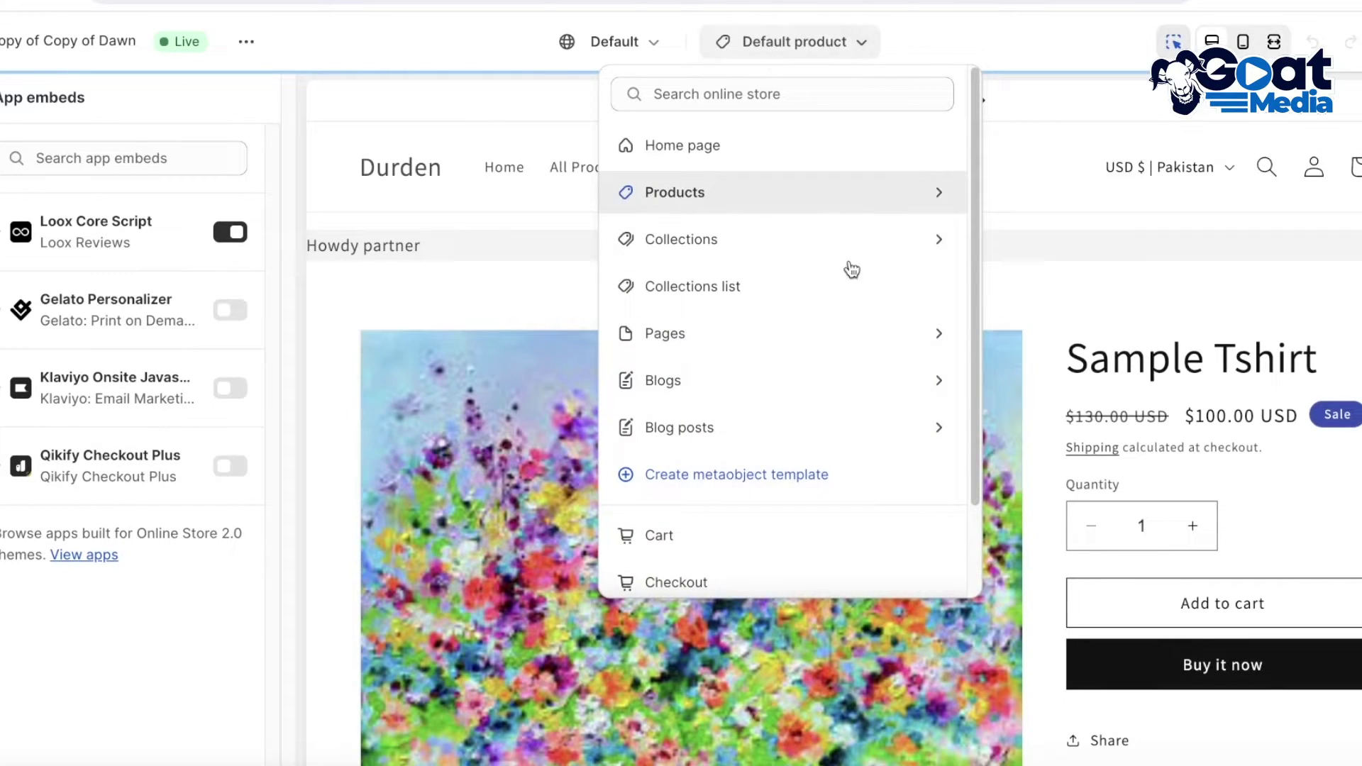
click(1103, 261)
scroll(1118, 350, down, 3)
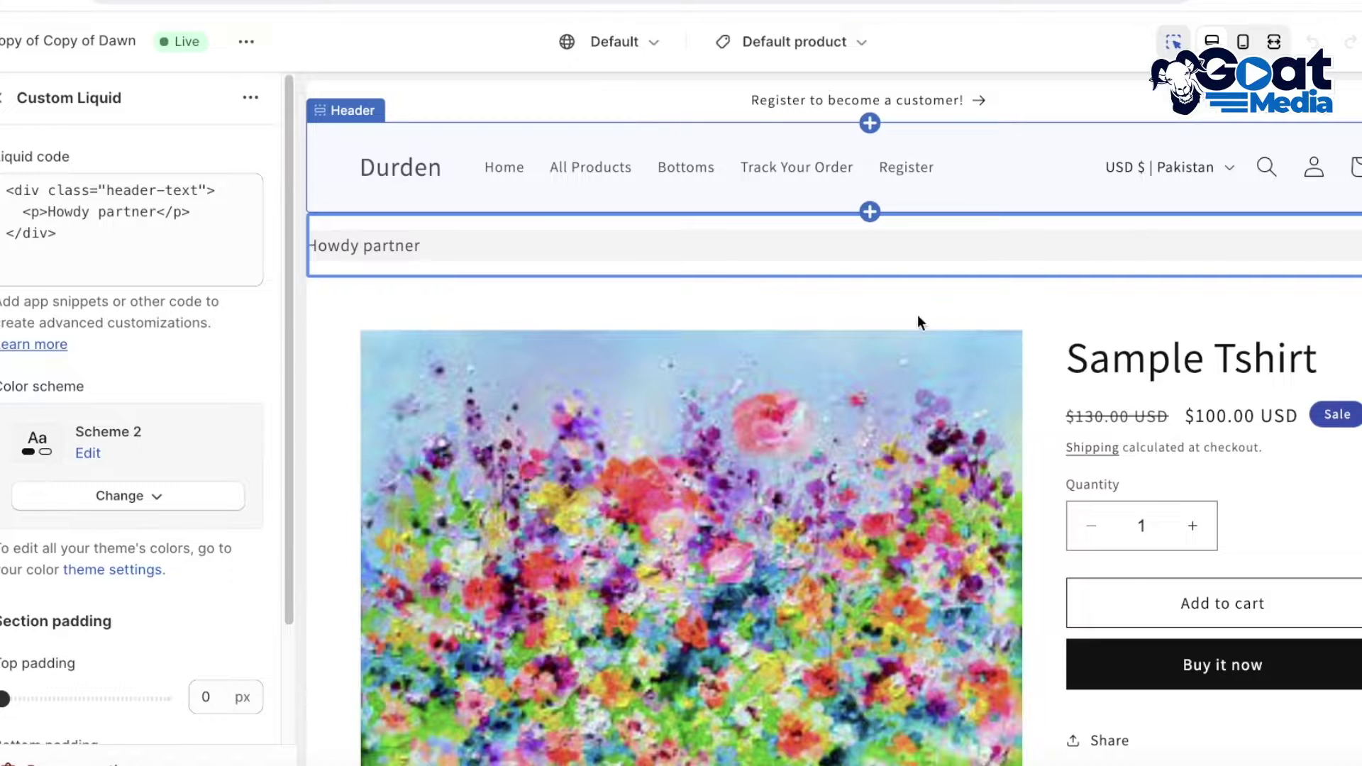
click(12, 99)
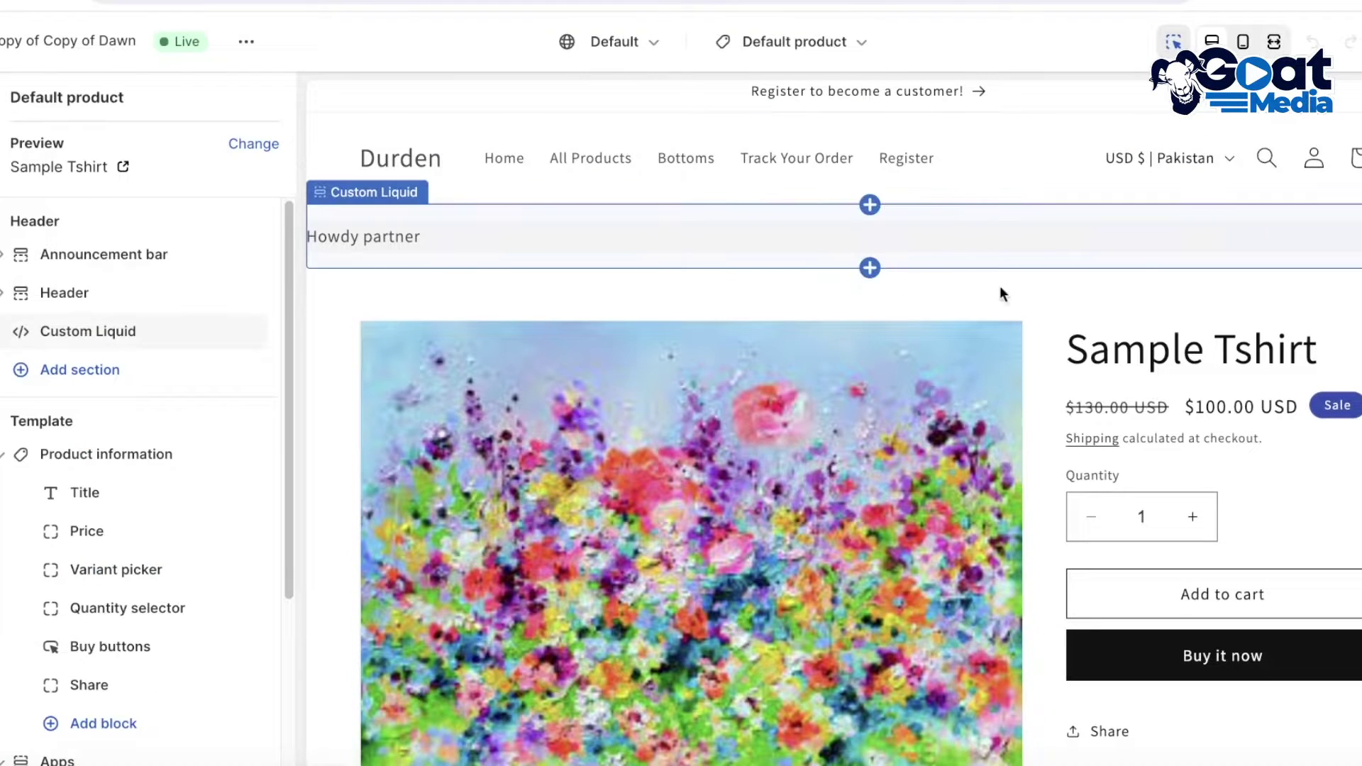
Delete the Apps section containing the Product Reviews Widget from the Default product template
scroll(1033, 337, down, 10)
scroll(862, 310, up, 2)
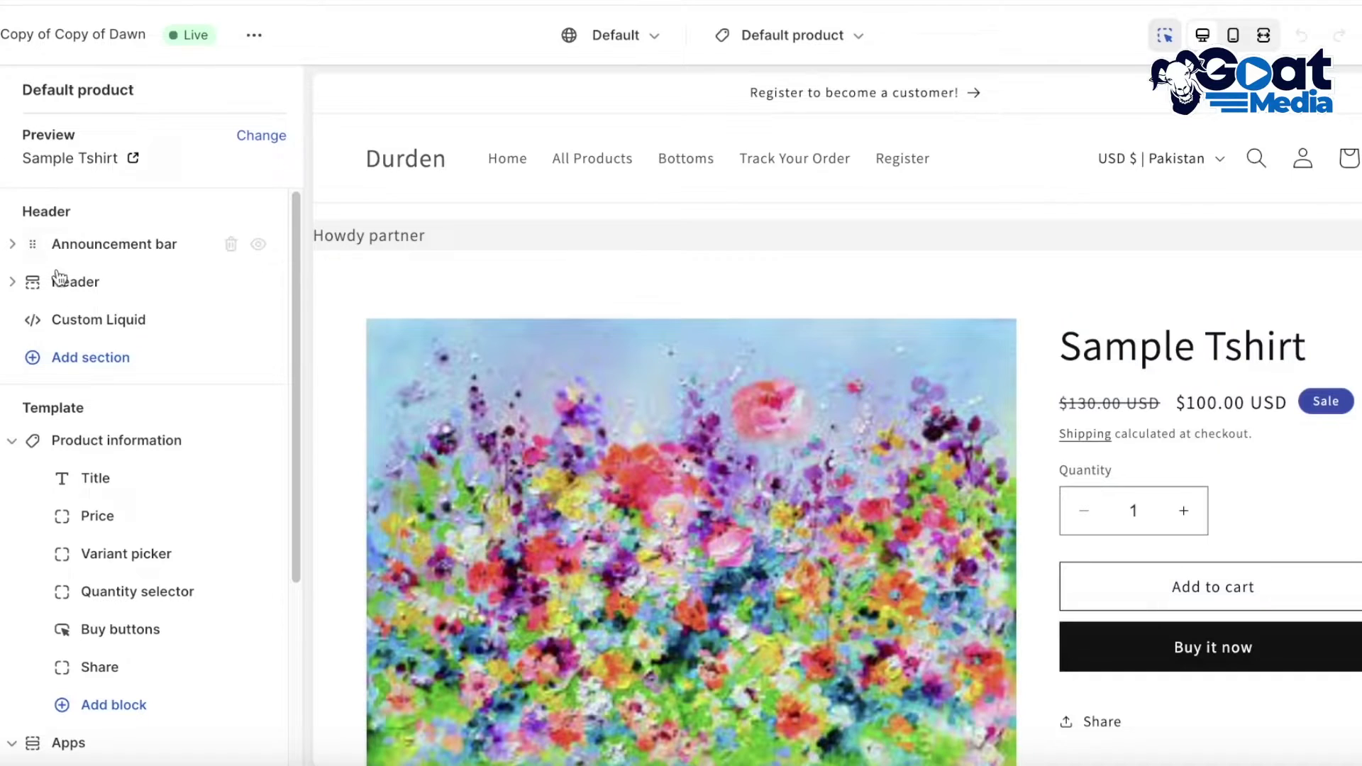
scroll(104, 358, down, 2)
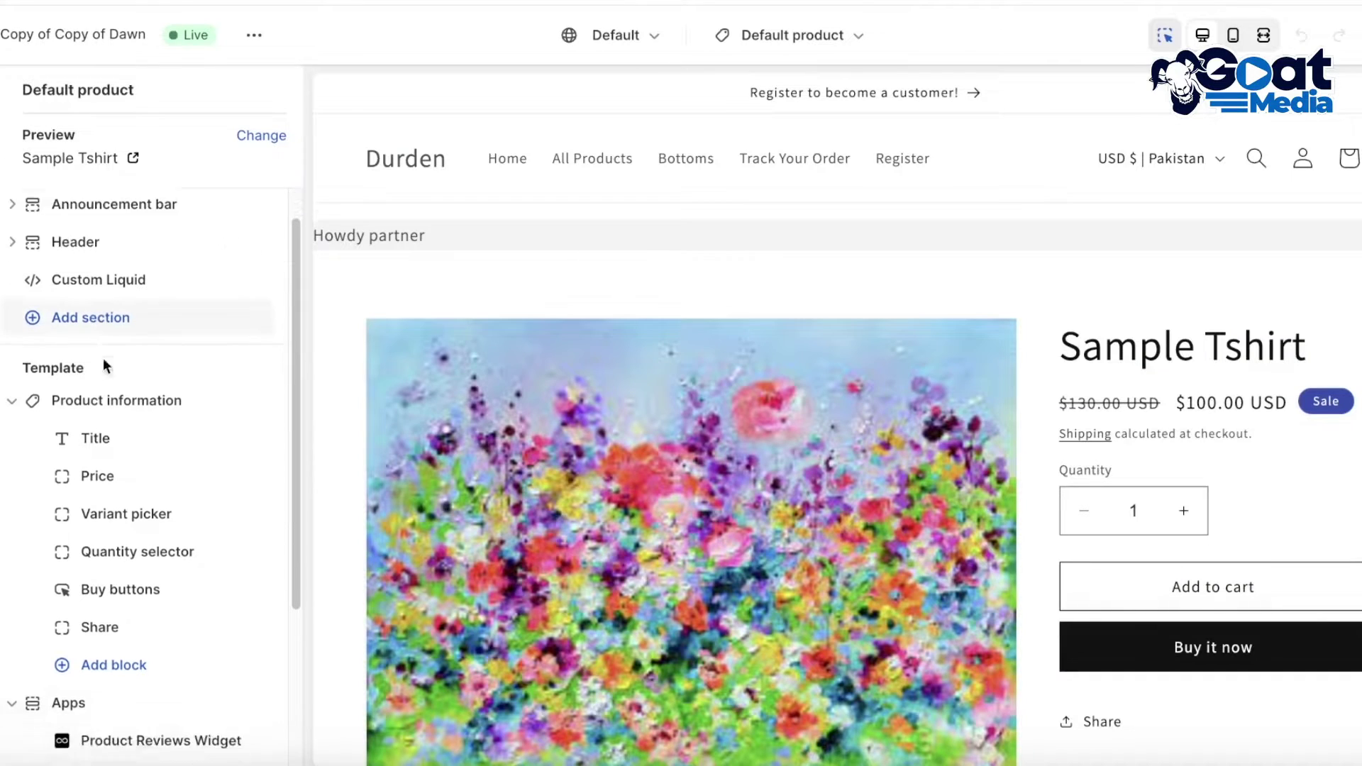
scroll(105, 397, down, 2)
click(228, 461)
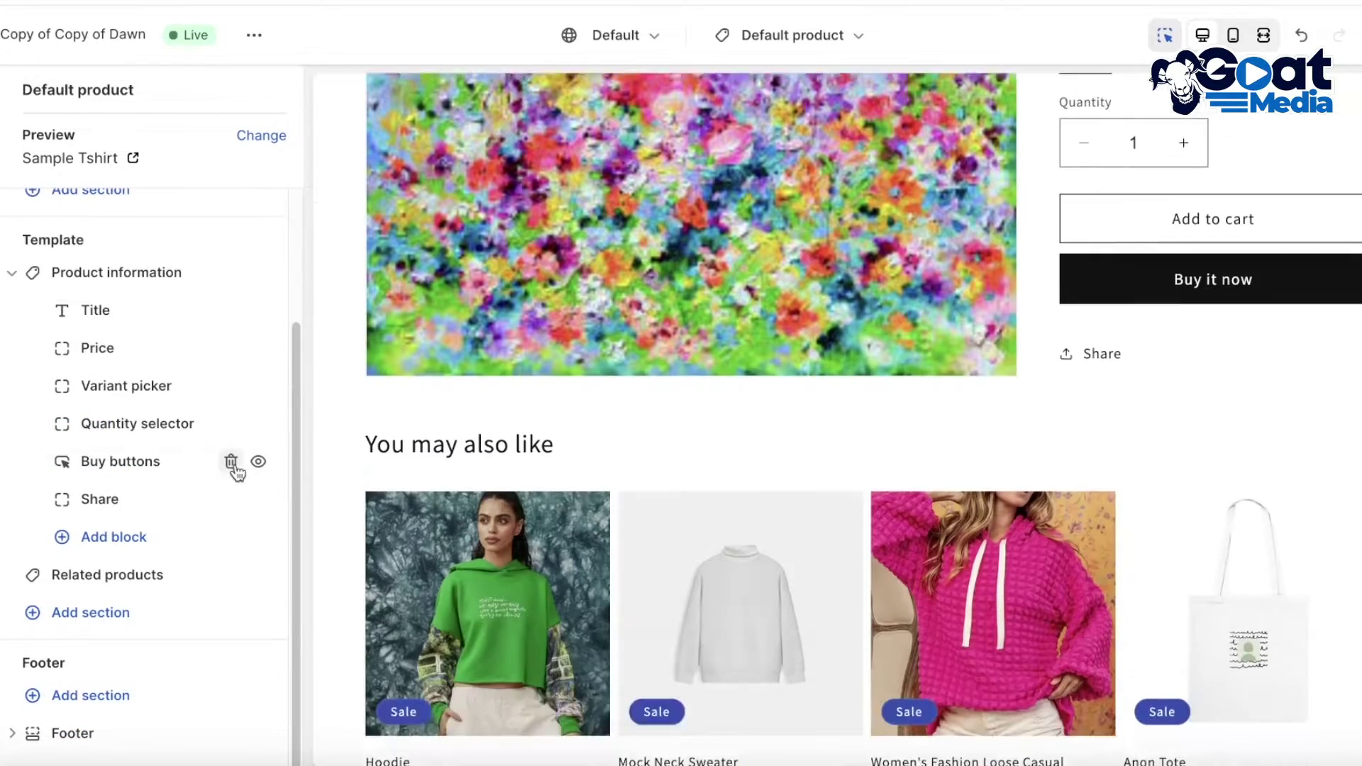
Add the Loox Product Reviews Widget as a template section and move it above the Related products section
click(95, 622)
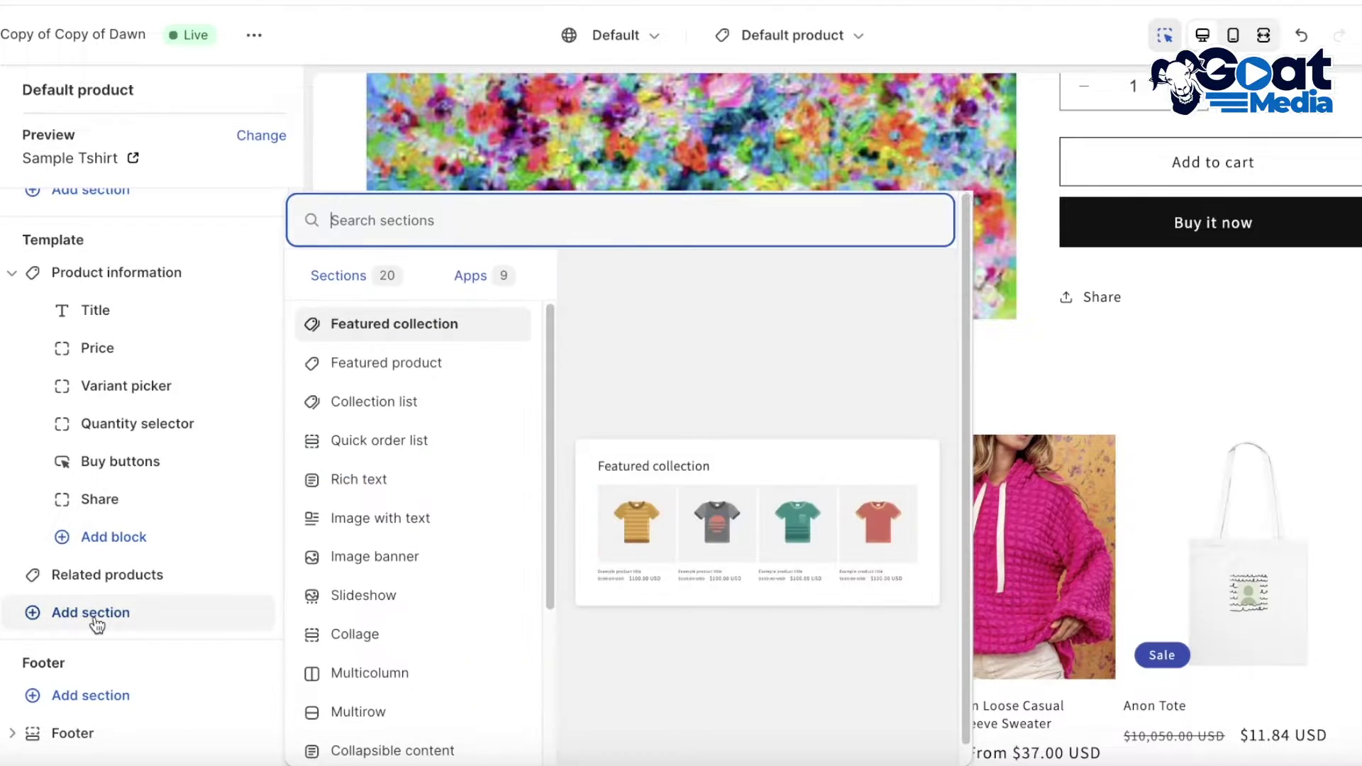
click(459, 282)
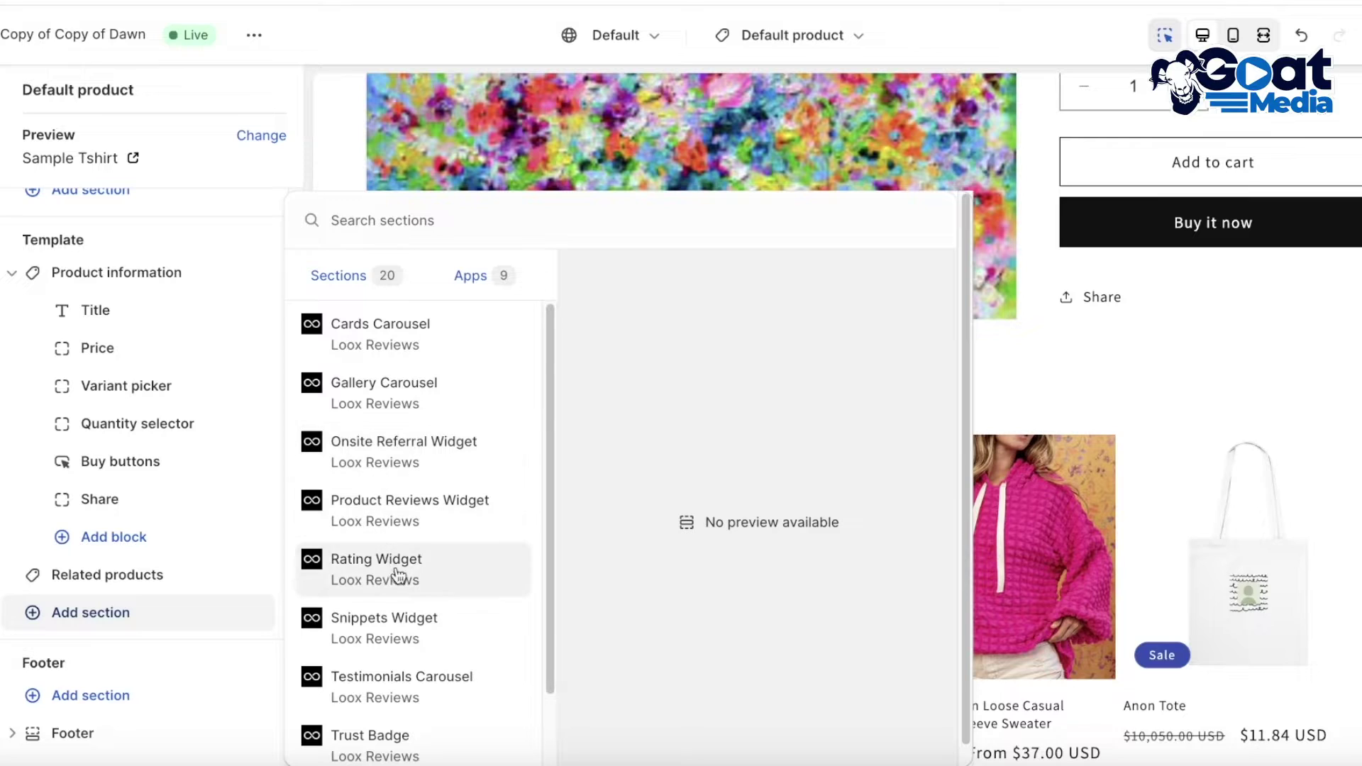
click(402, 510)
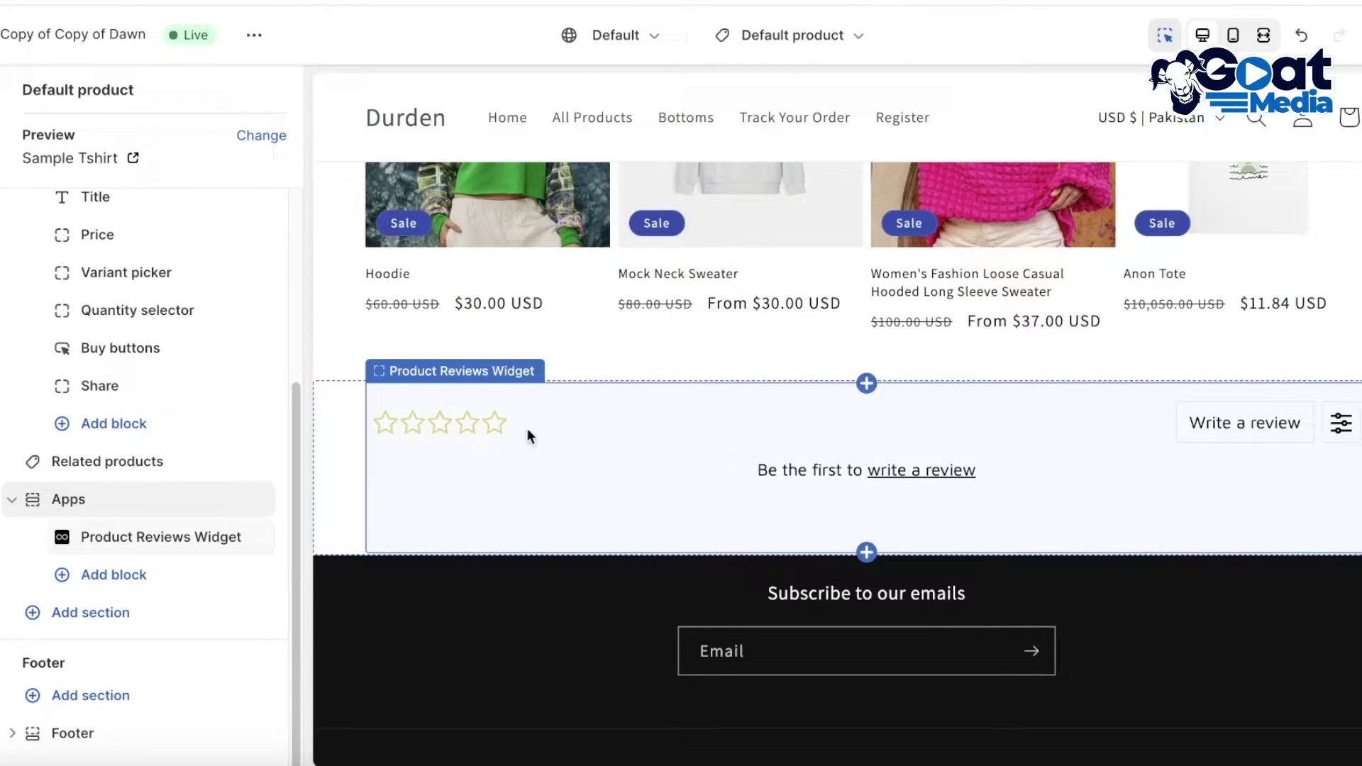
drag(26, 506, 30, 536)
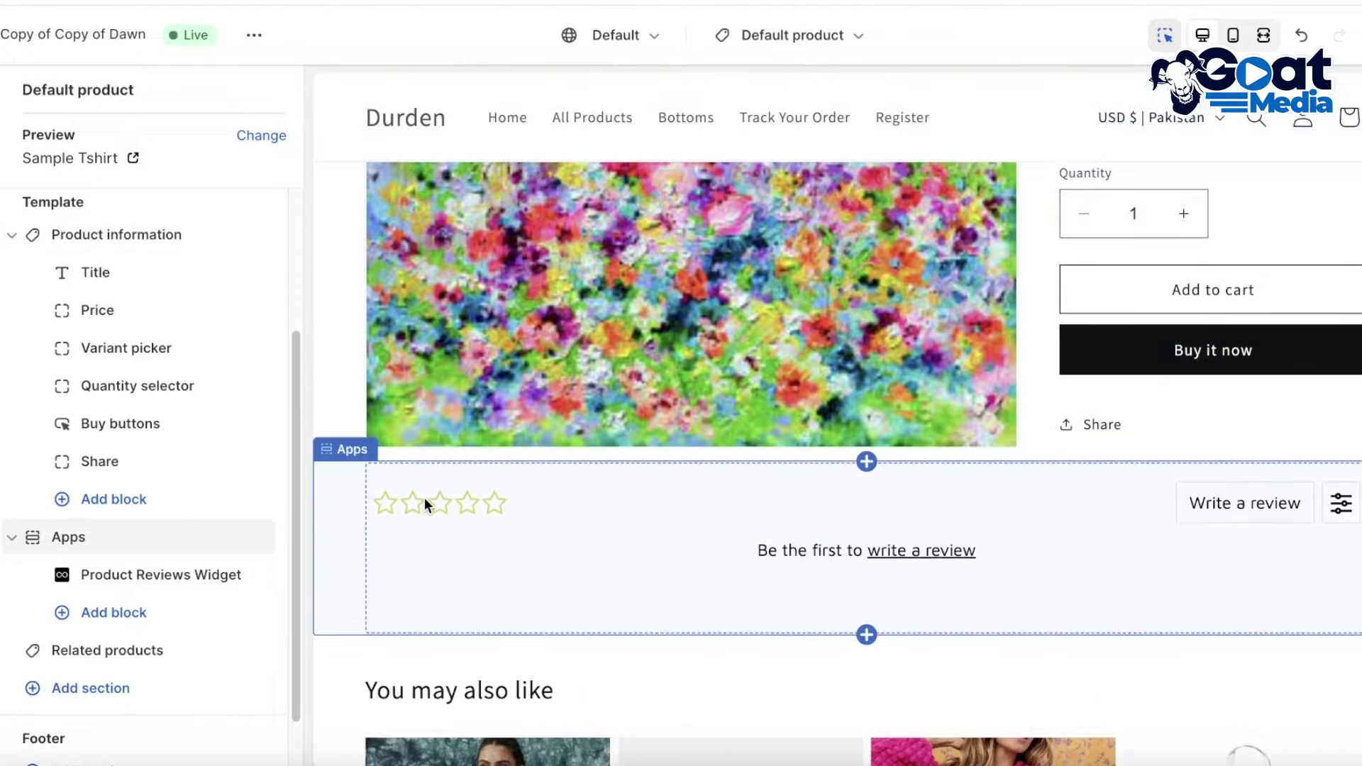
Add the Loox Rating Widget block to Product information, place it between Title and Price, and save the theme
scroll(993, 355, up, 3)
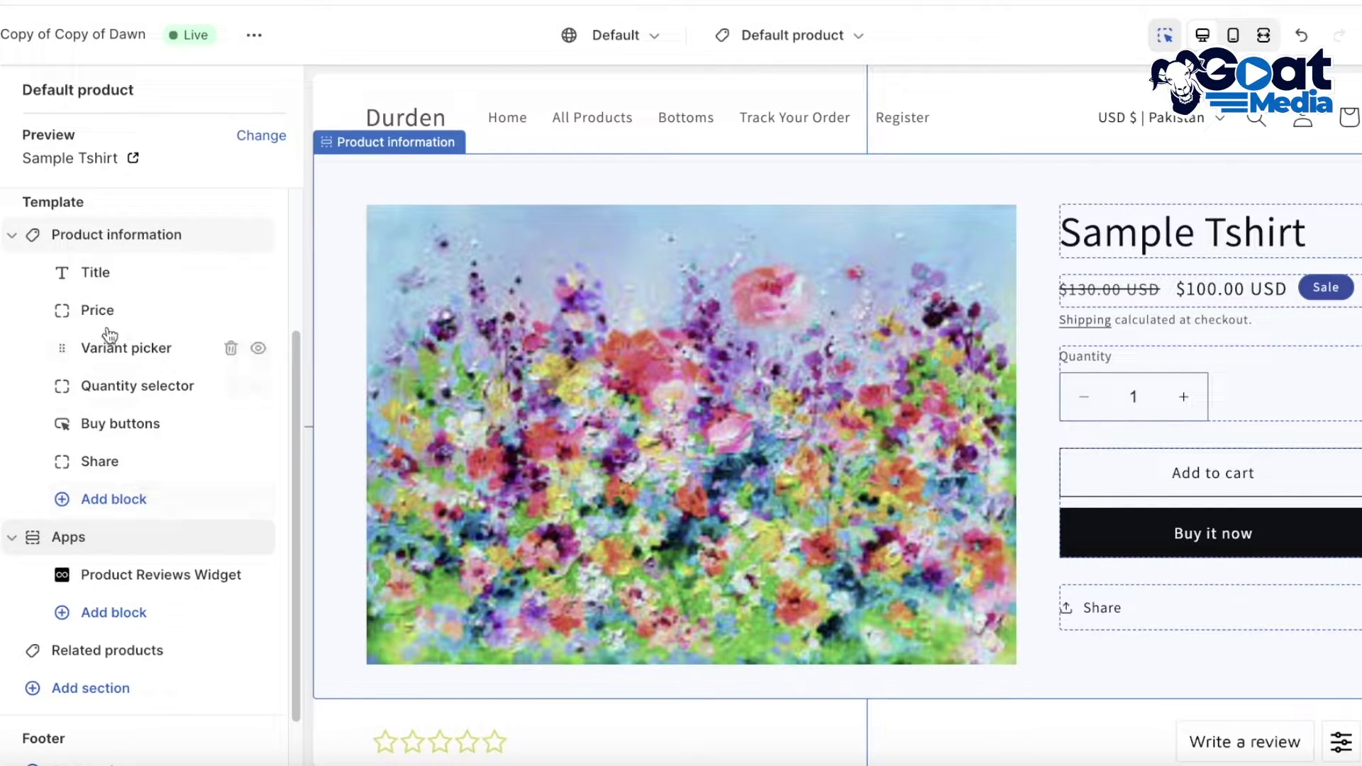
scroll(110, 366, up, 3)
click(21, 428)
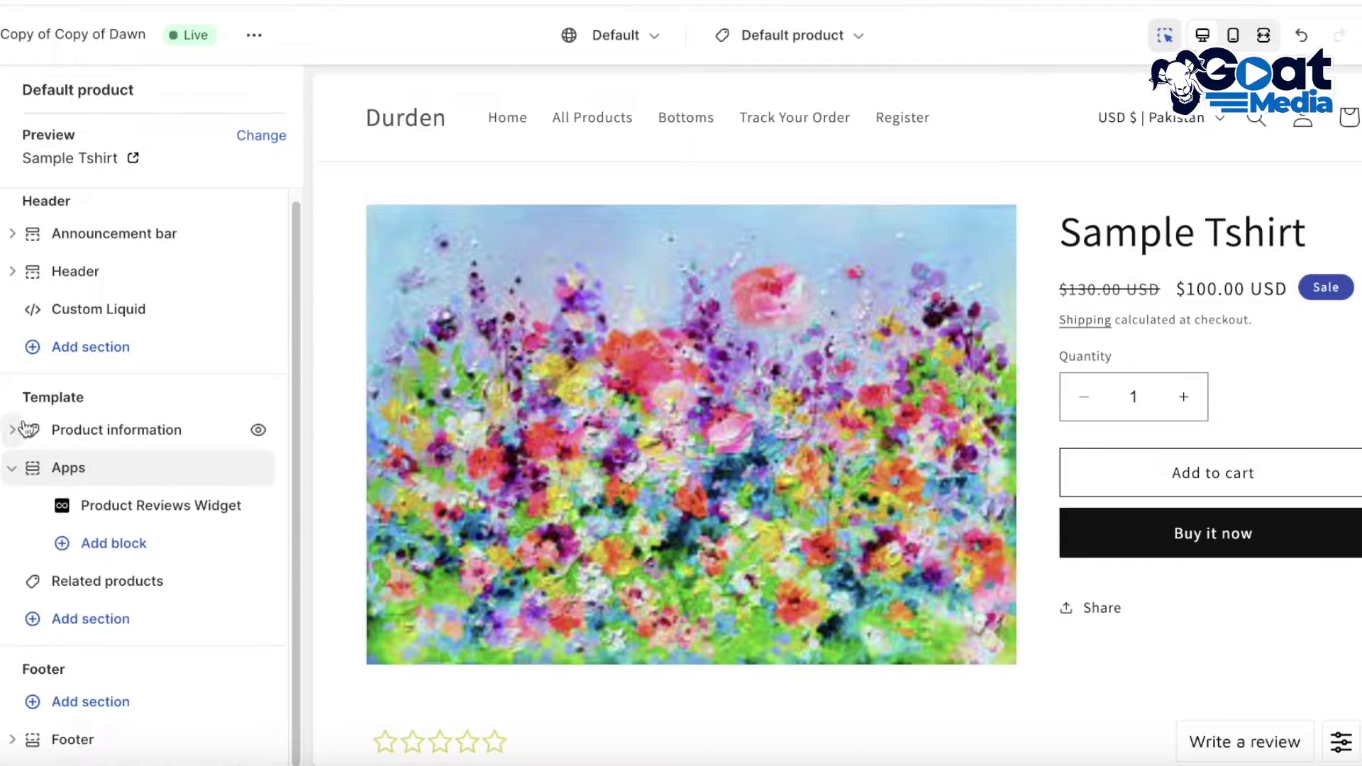
click(32, 467)
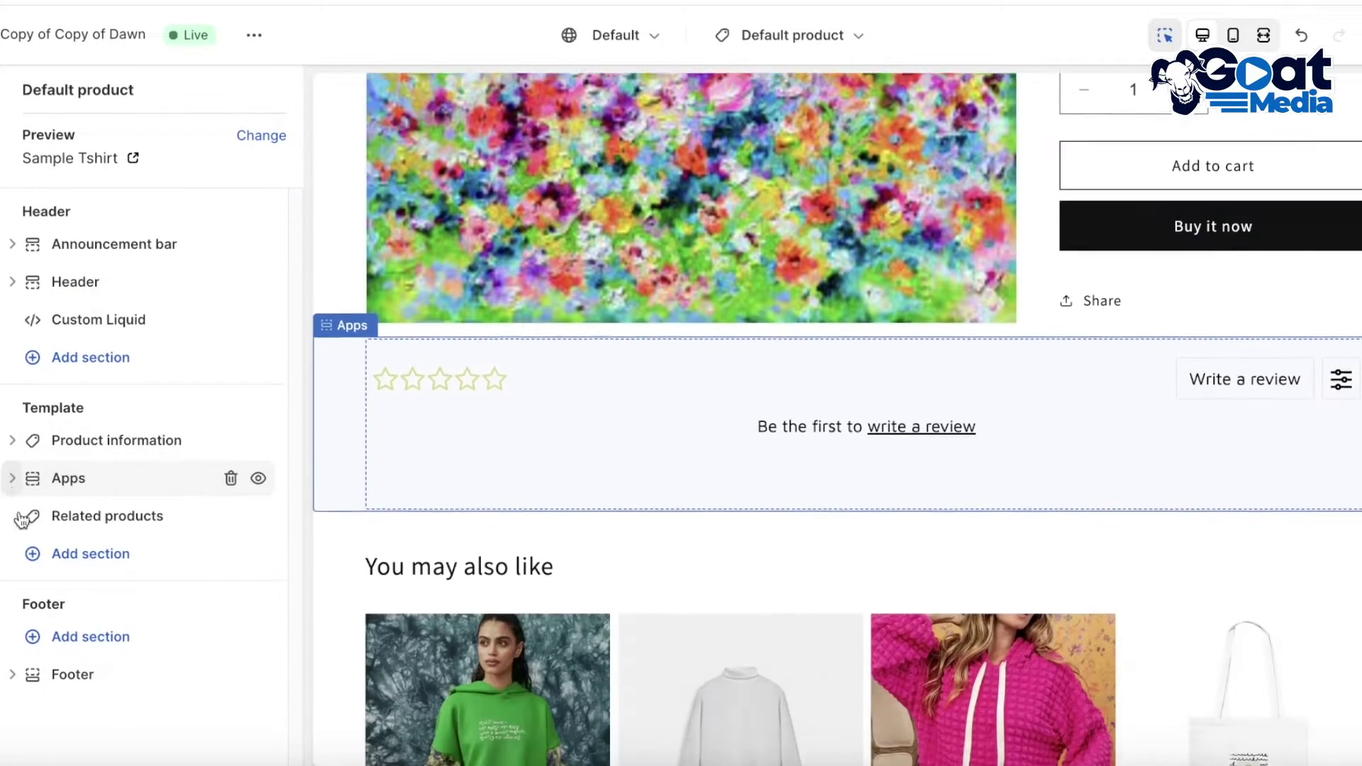
click(25, 439)
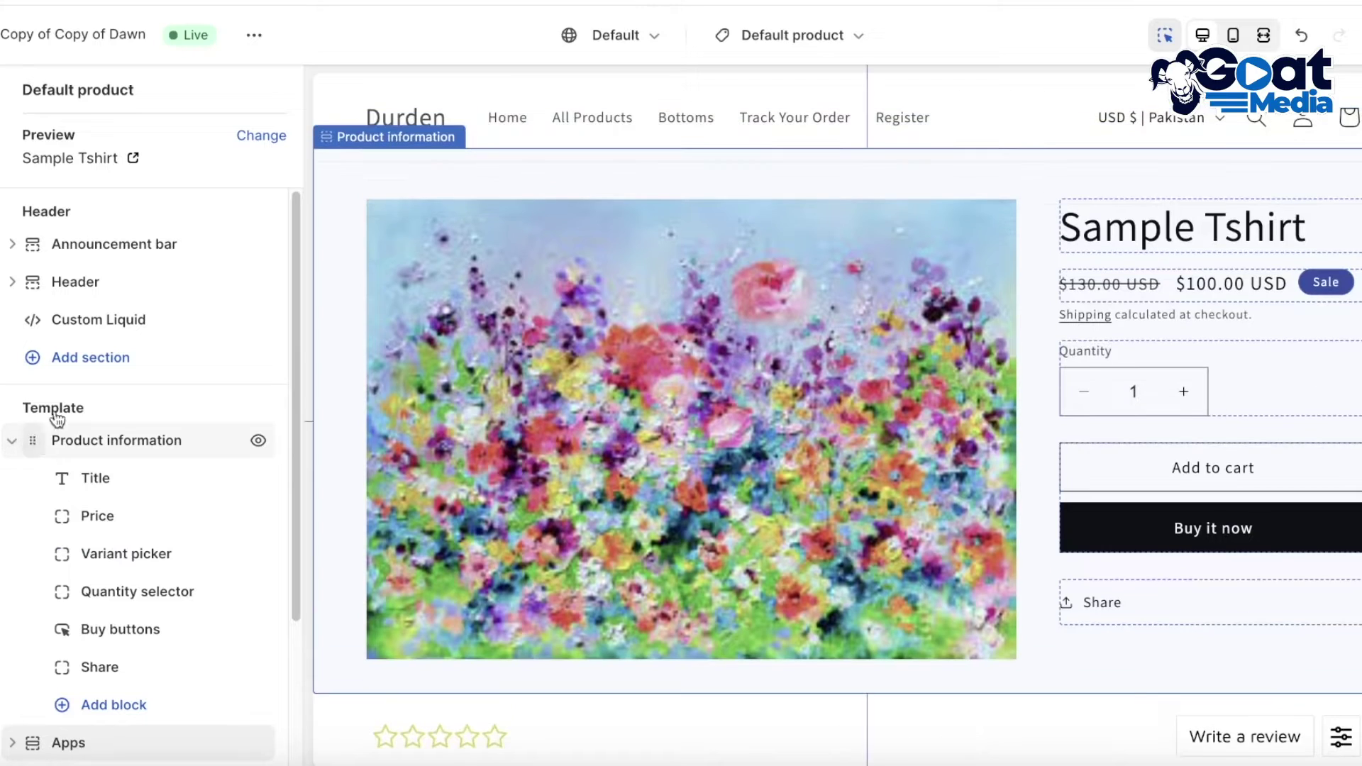
click(100, 704)
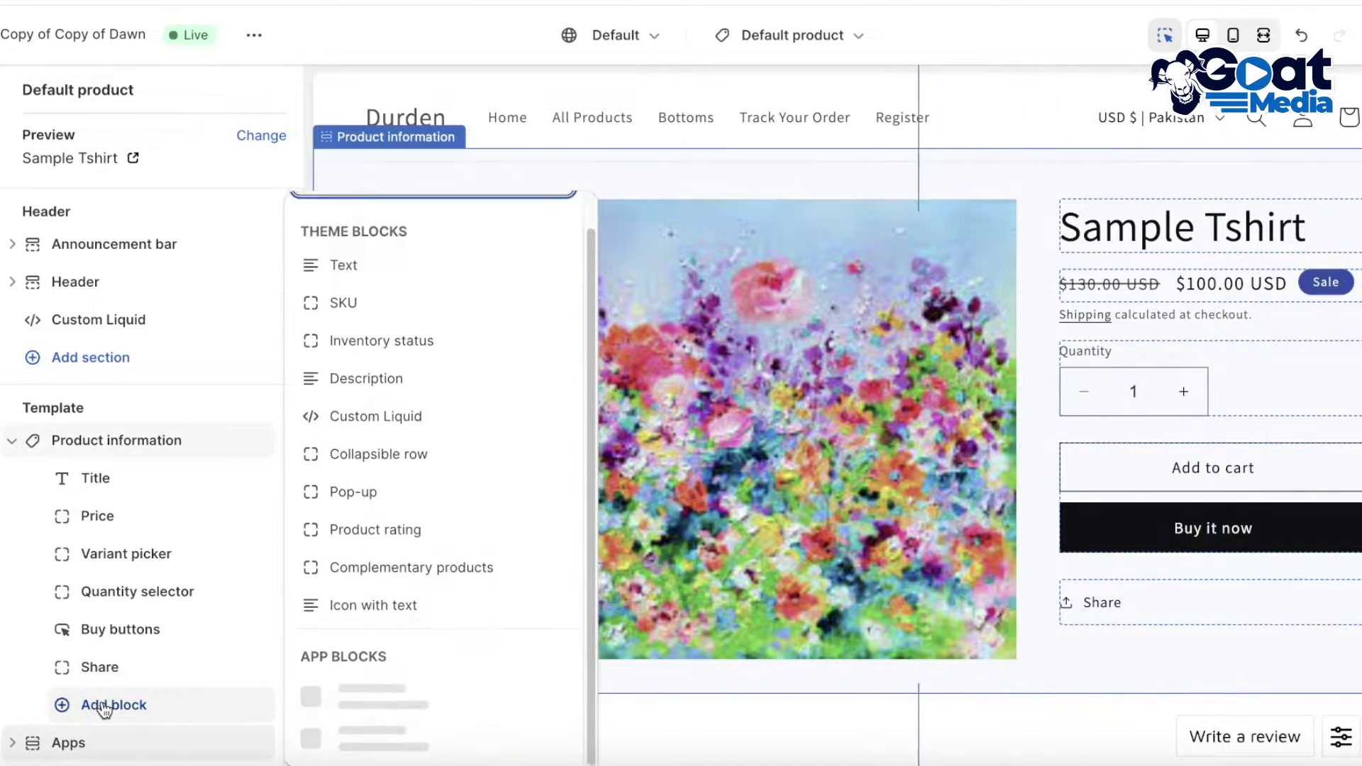
scroll(456, 429, down, 4)
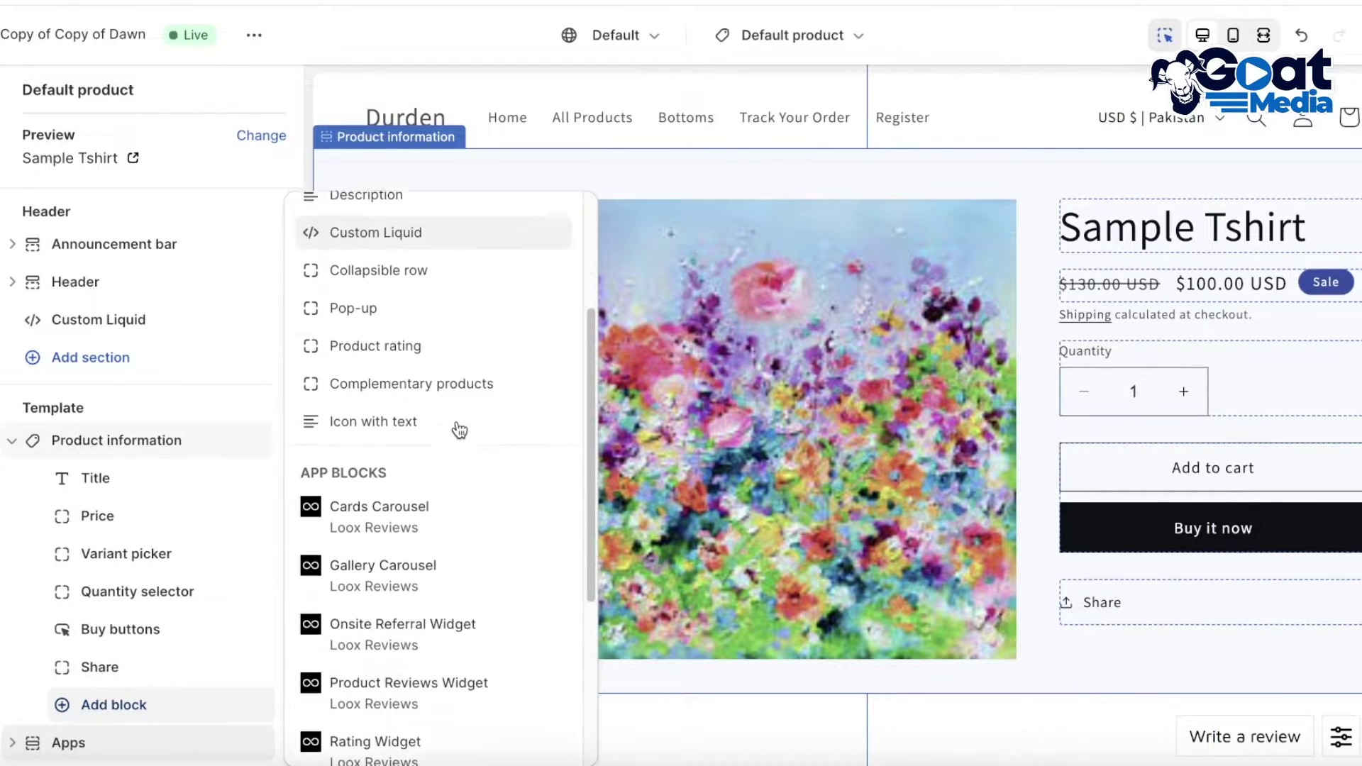
scroll(455, 431, down, 4)
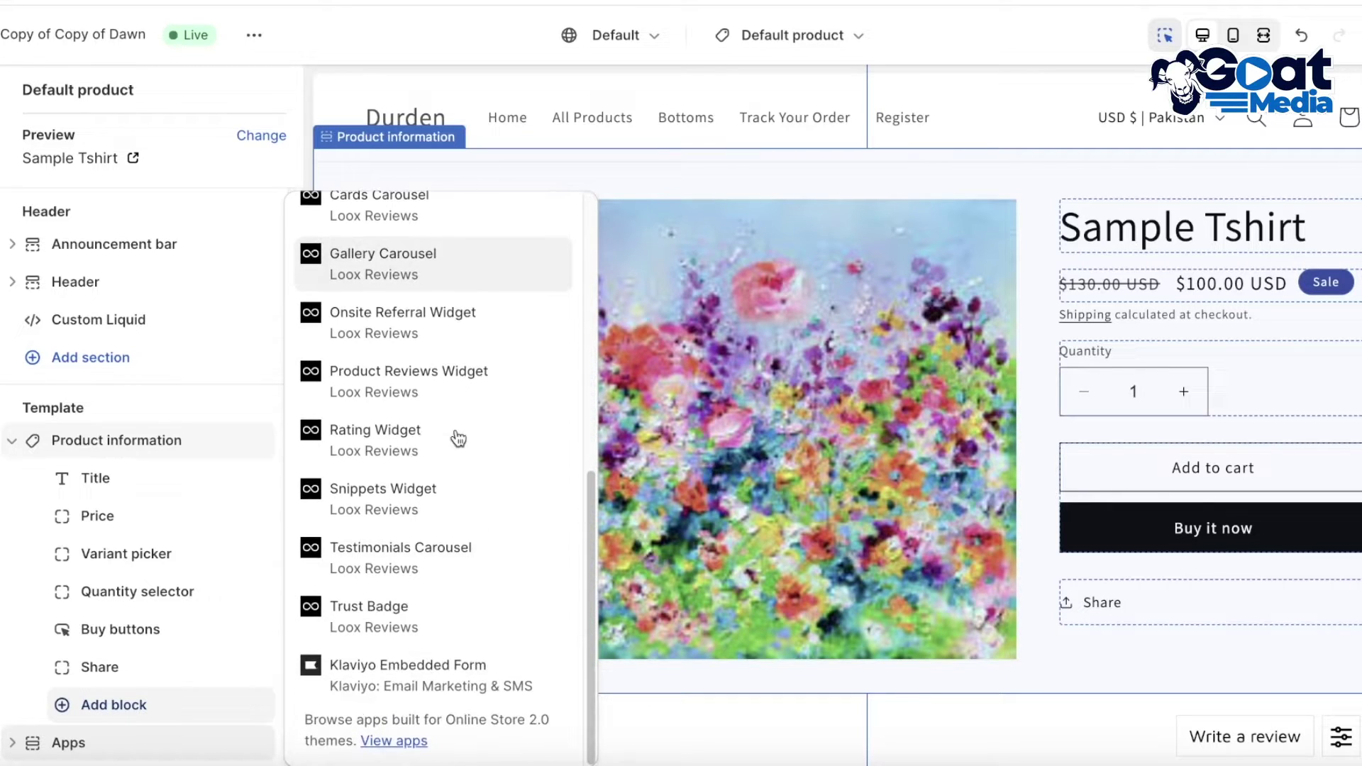
click(379, 451)
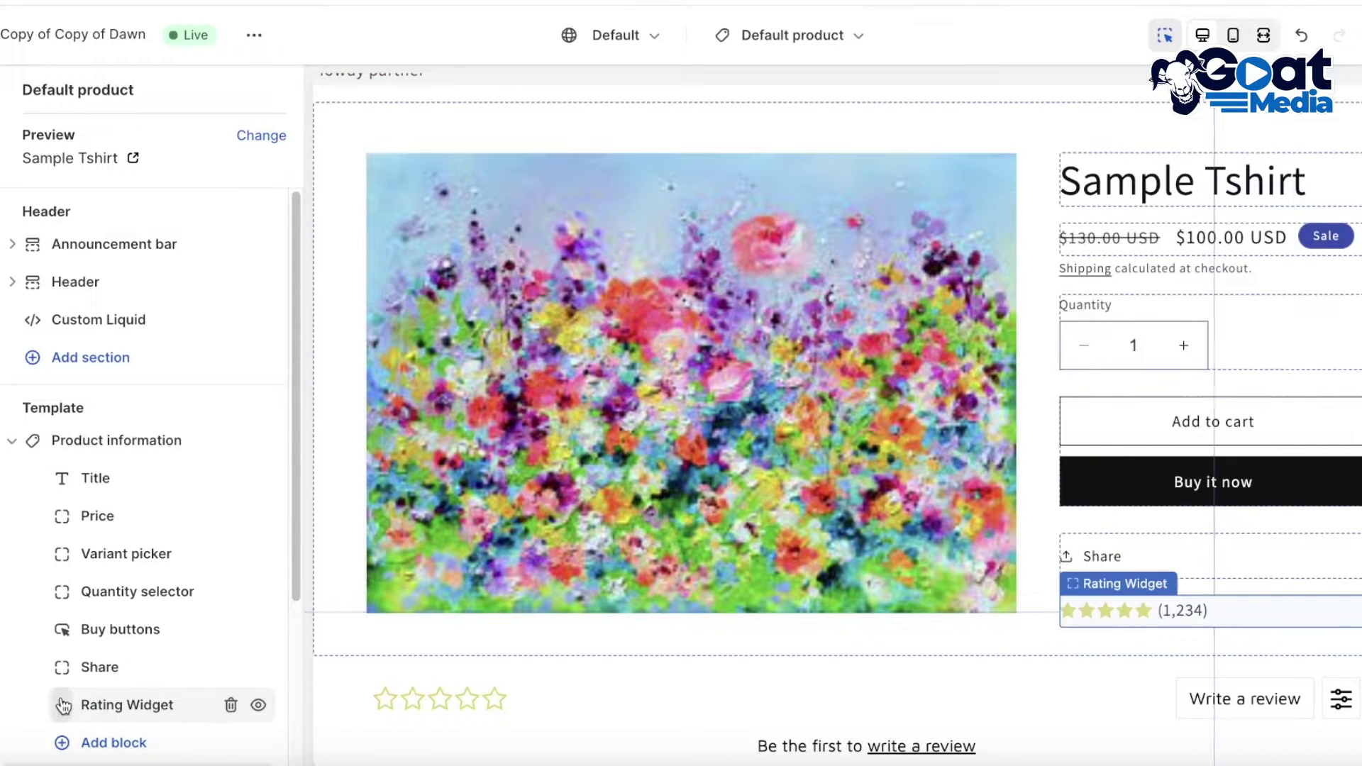
drag(63, 712, 114, 534)
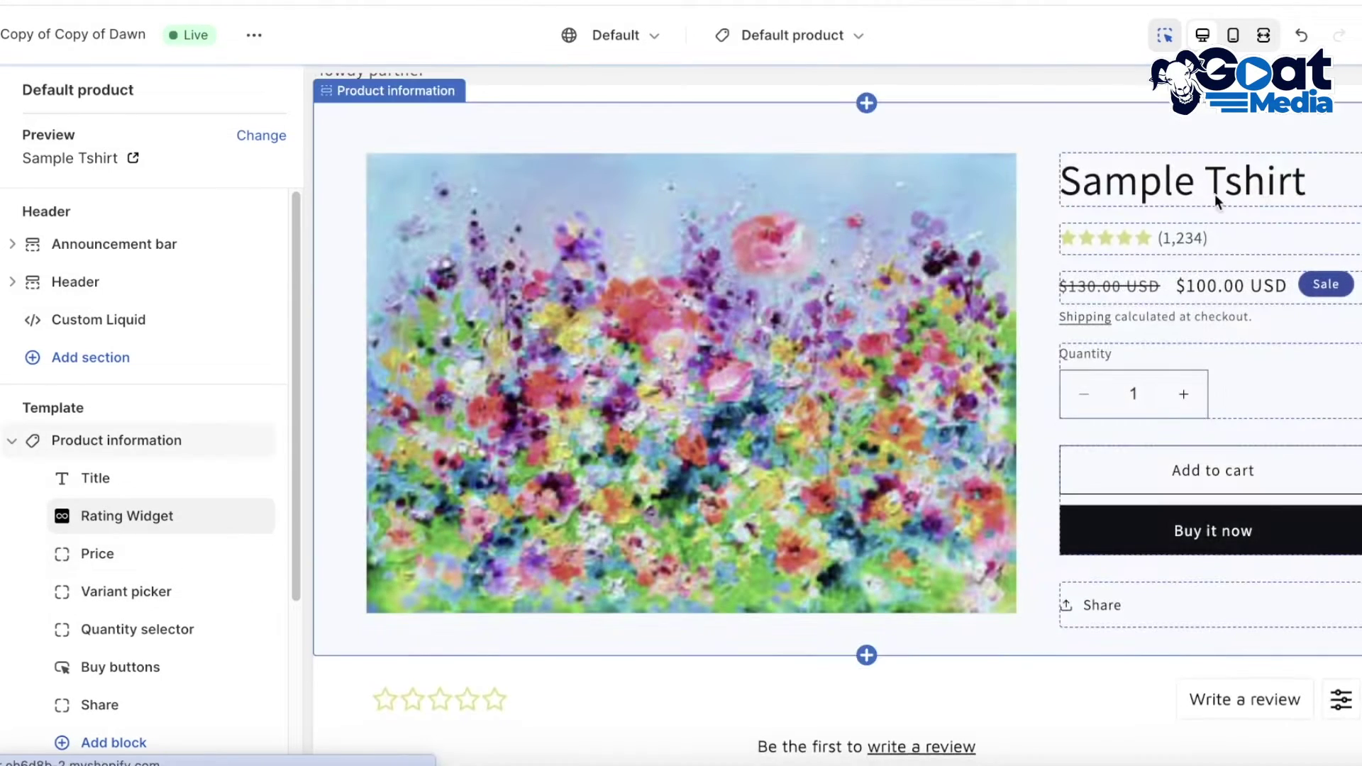
scroll(713, 358, down, 1)
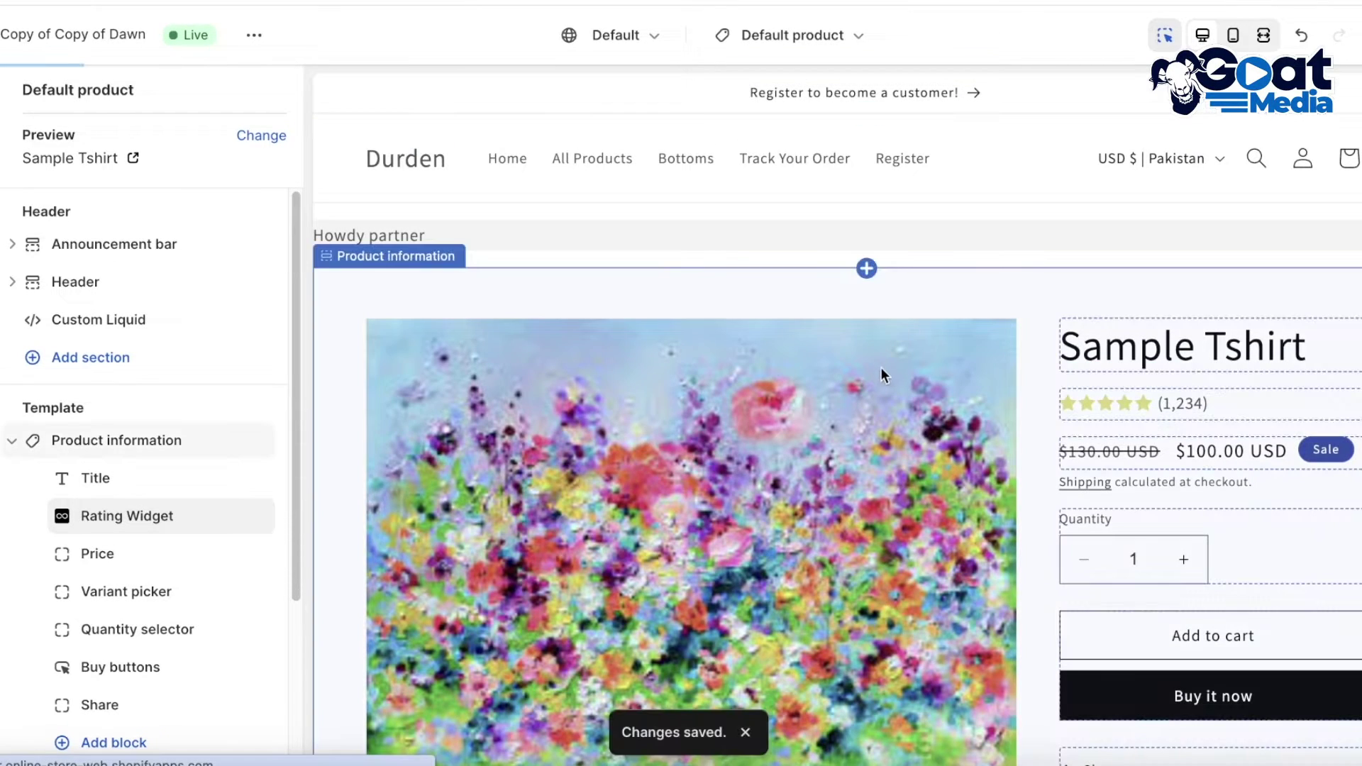
scroll(881, 379, down, 5)
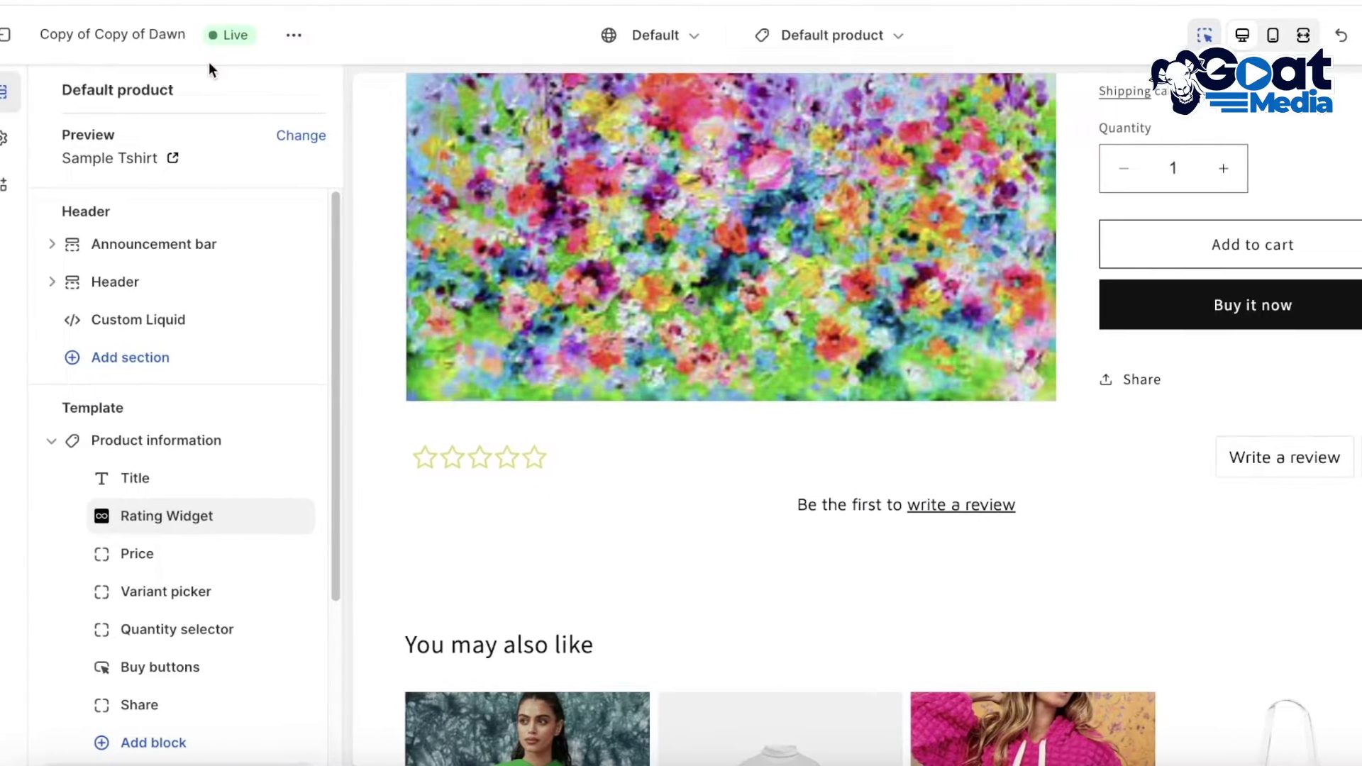
Leave the theme editor and look over the home page of the Loox Reviews app
click(28, 38)
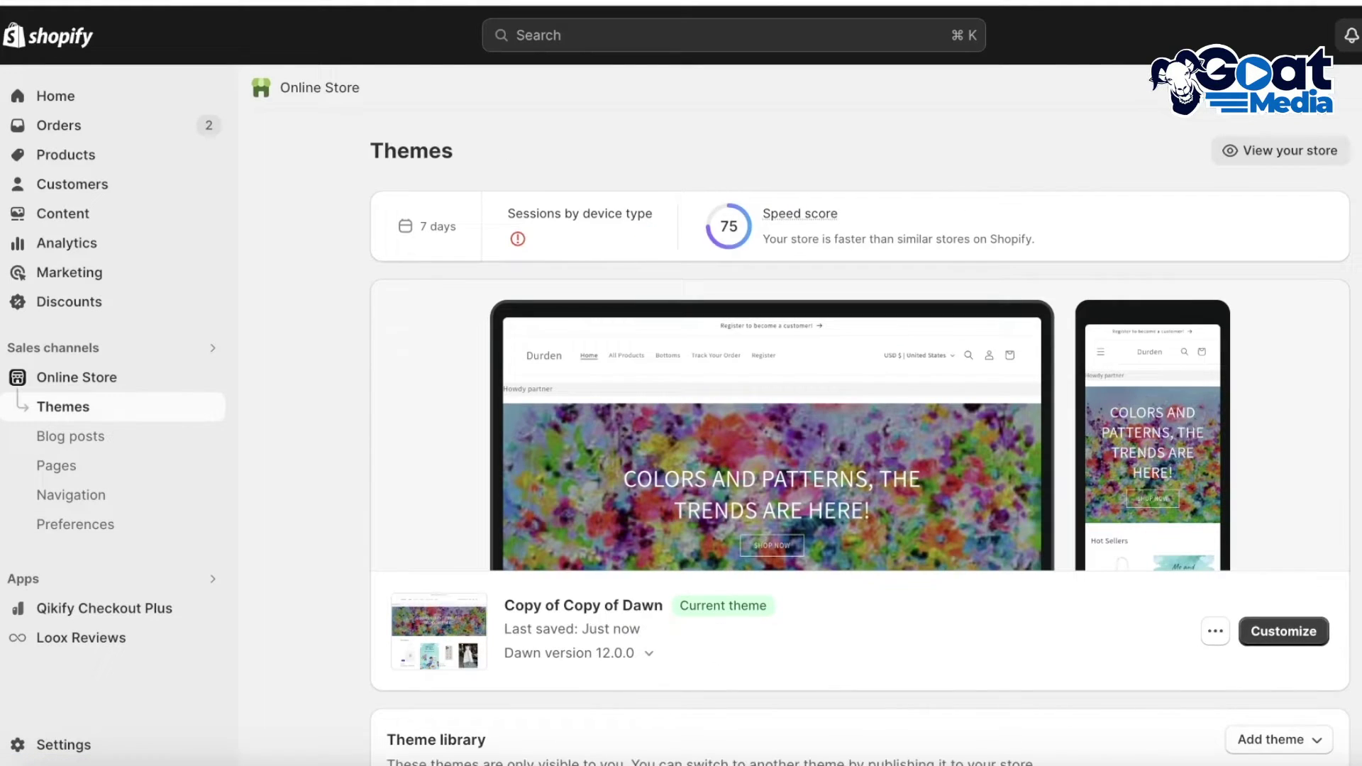
click(97, 641)
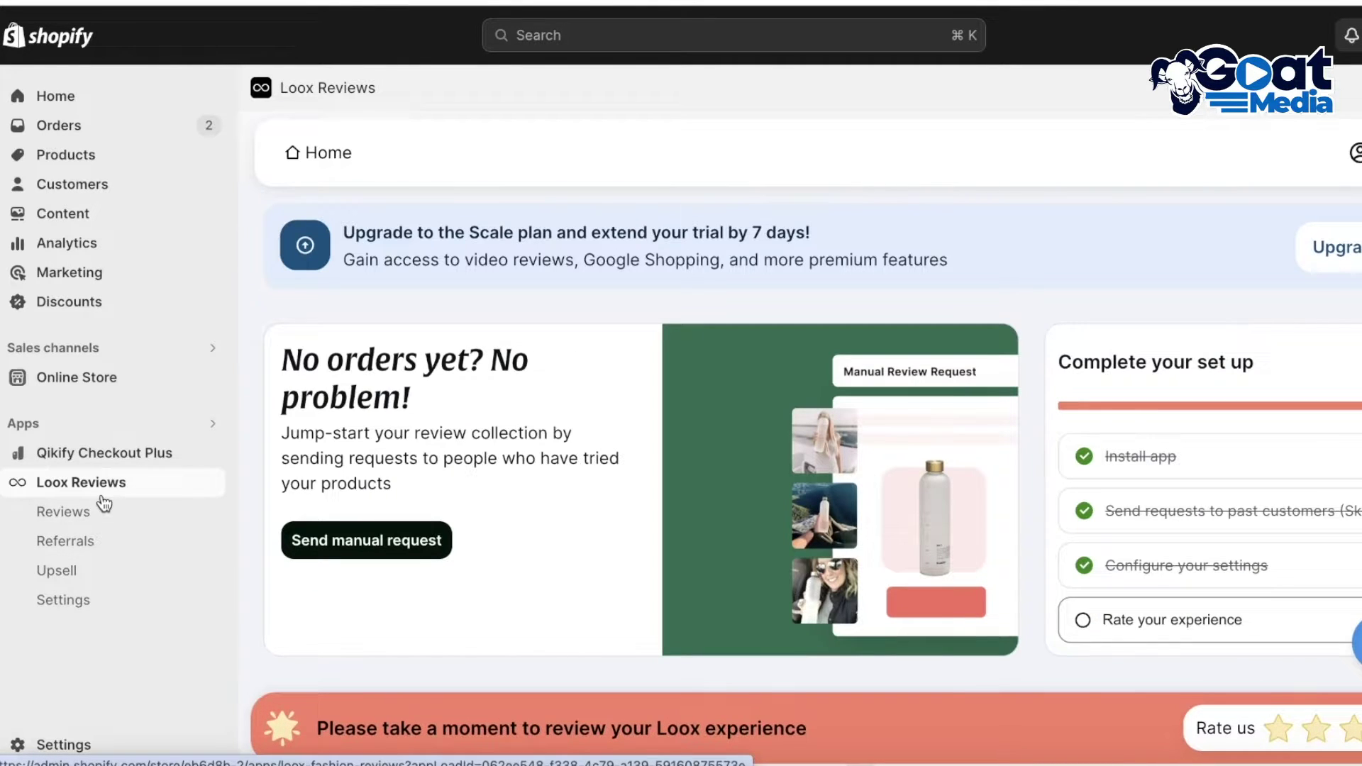
scroll(759, 475, down, 5)
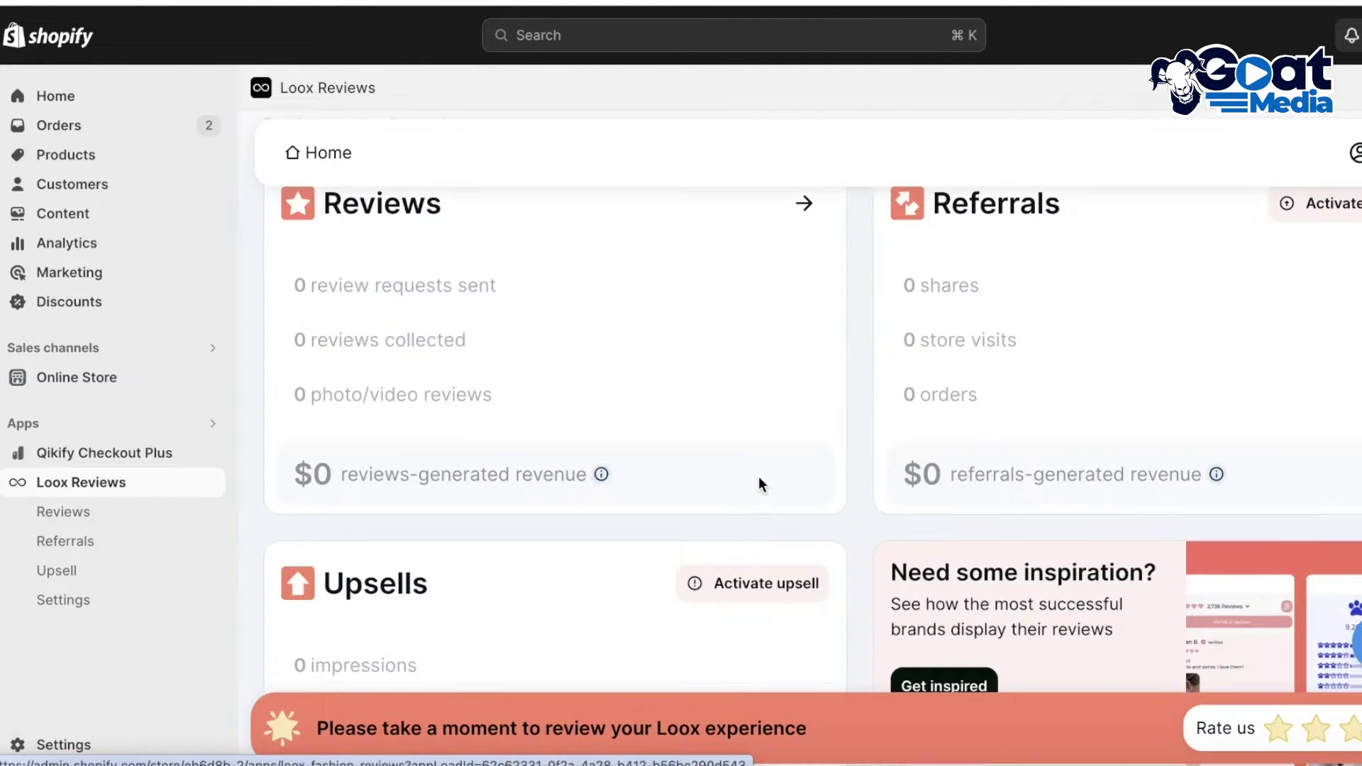
scroll(759, 476, up, 5)
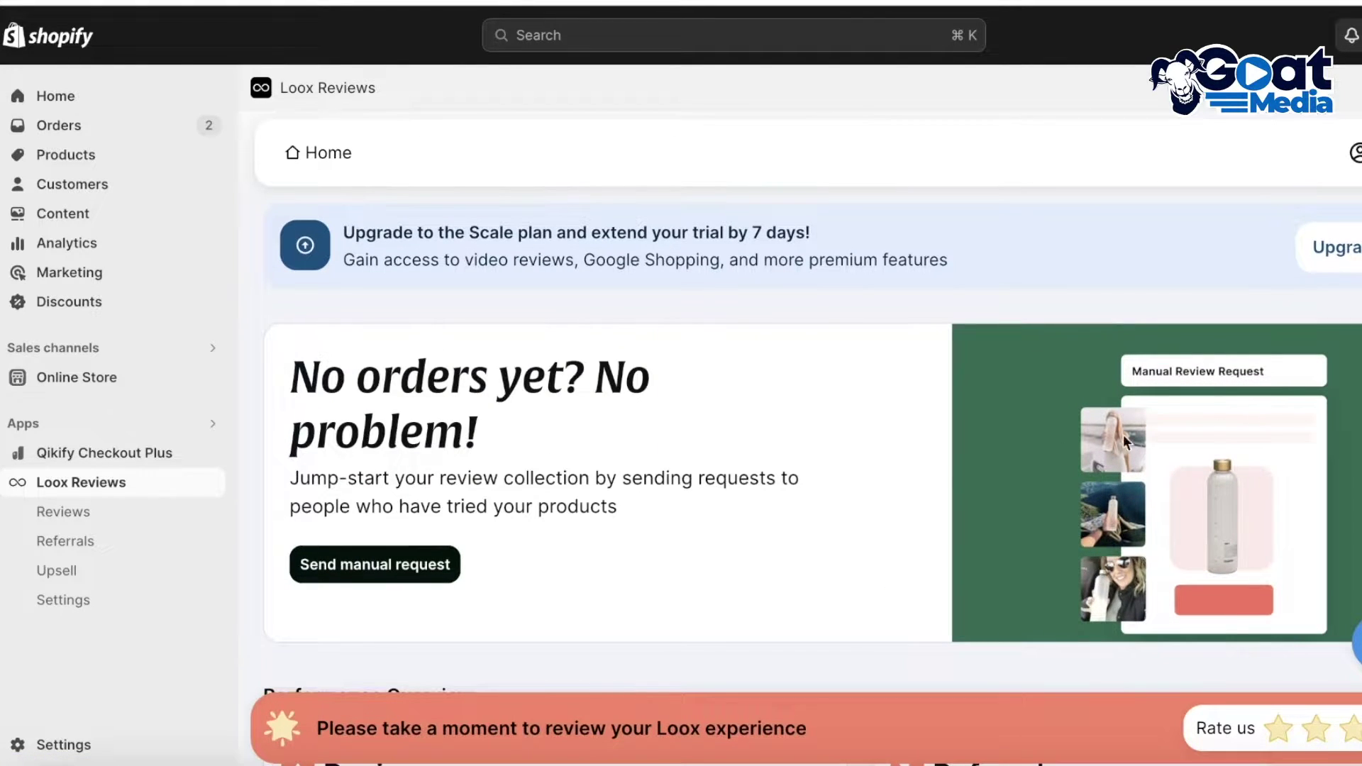
Set the corner radius to Extra Rounded in the general appearance part of Loox's Branding settings
click(63, 600)
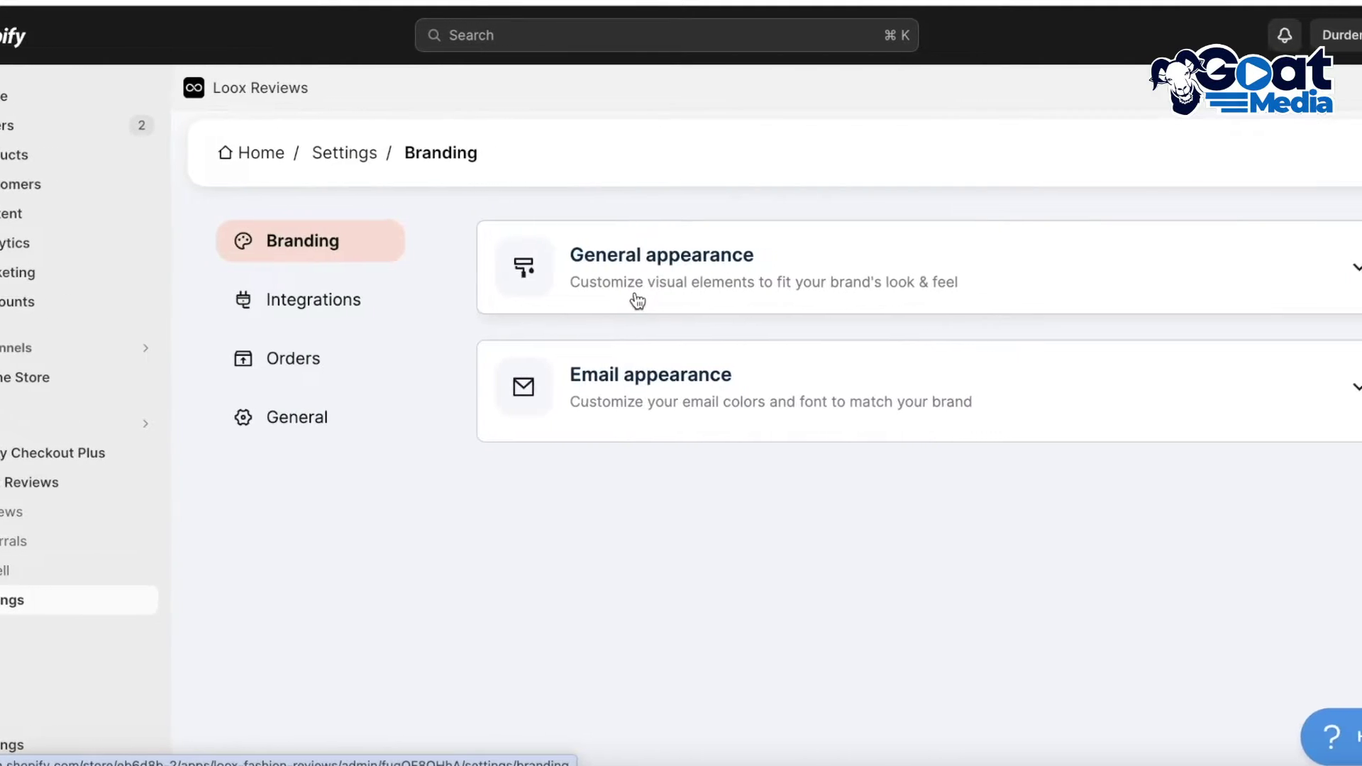
click(702, 299)
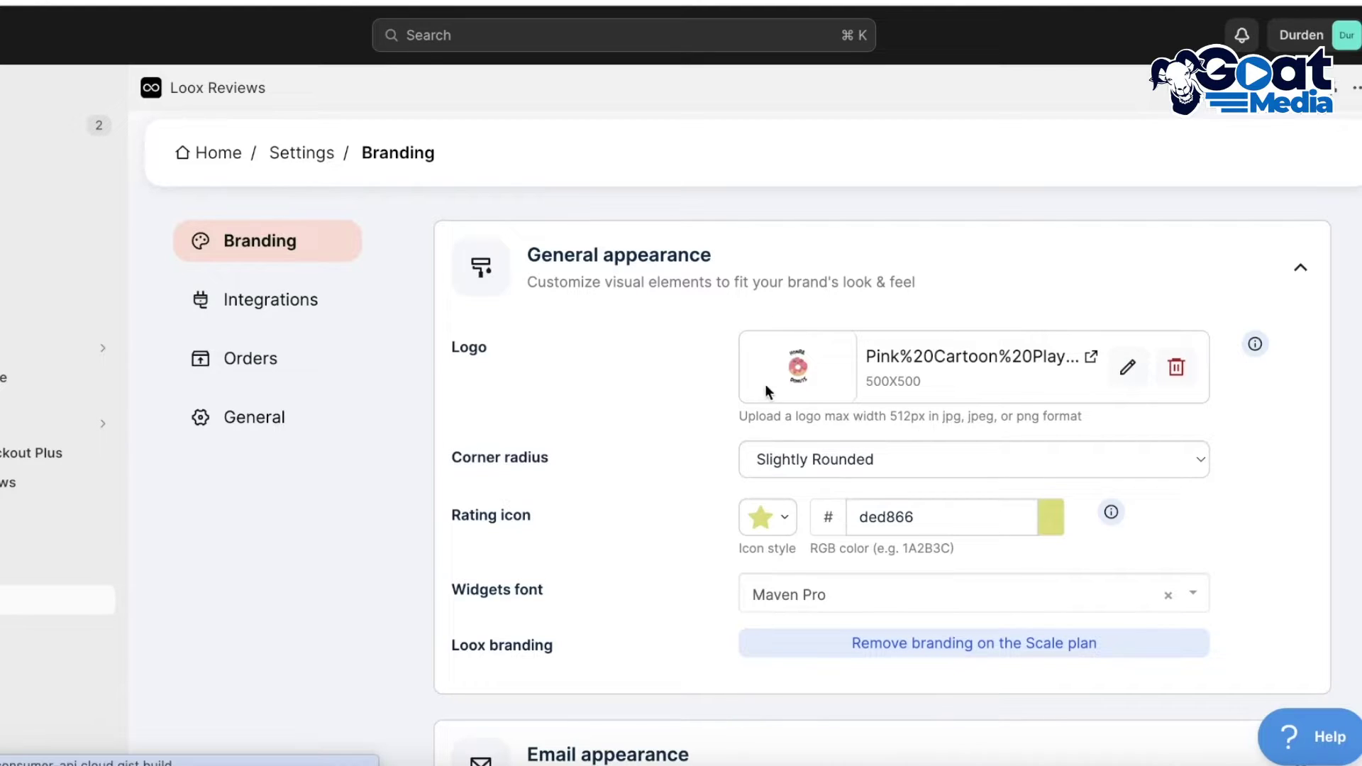
scroll(784, 384, down, 1)
click(899, 466)
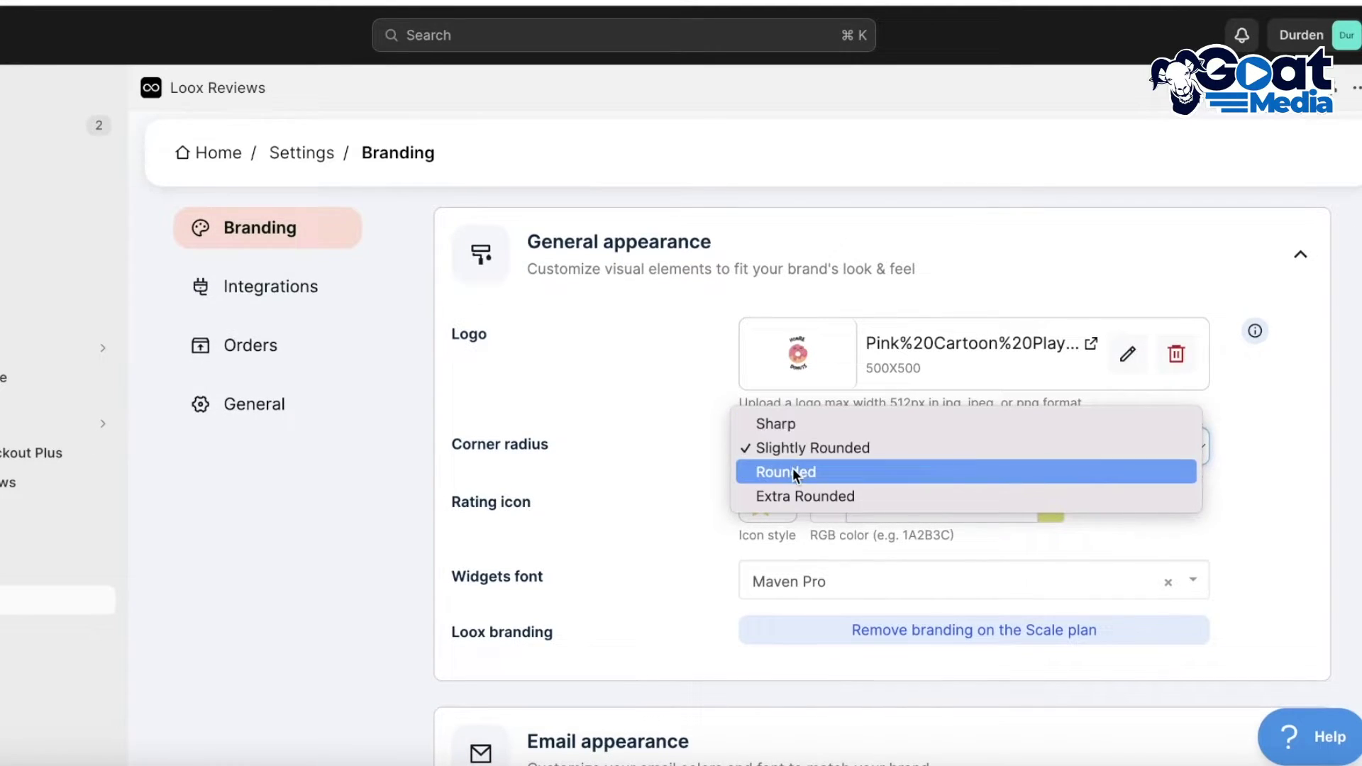
click(800, 495)
Set the rating icon to a star style and its color to e3de84 in the general appearance settings
scroll(1001, 528, down, 1)
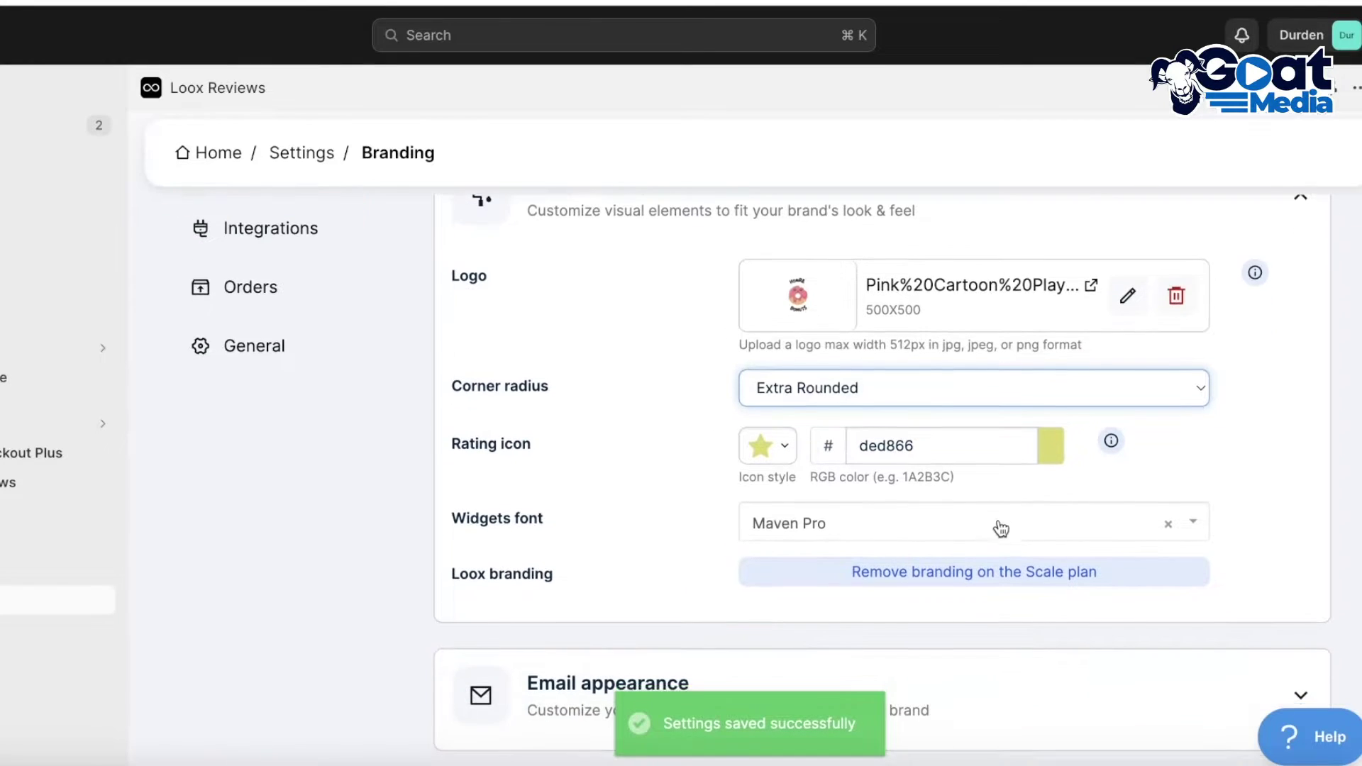
click(783, 452)
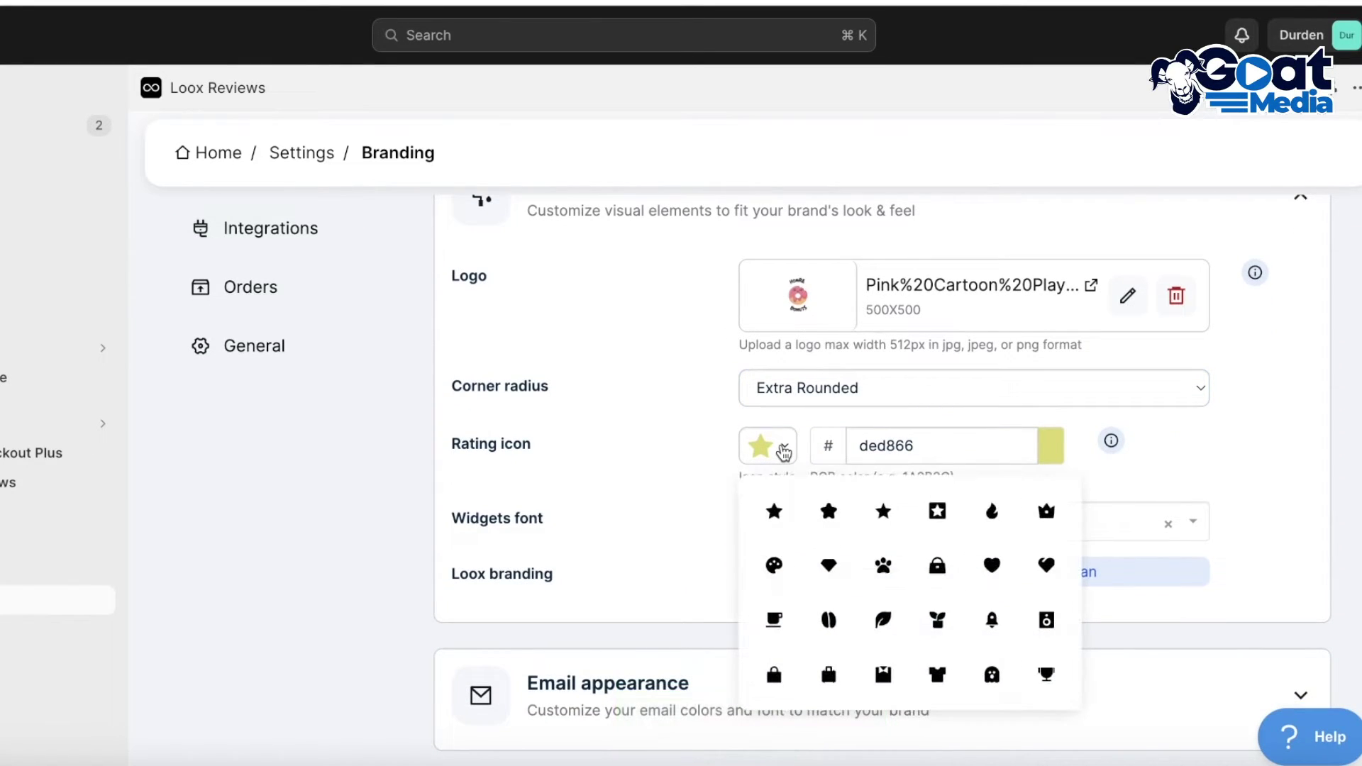
click(825, 510)
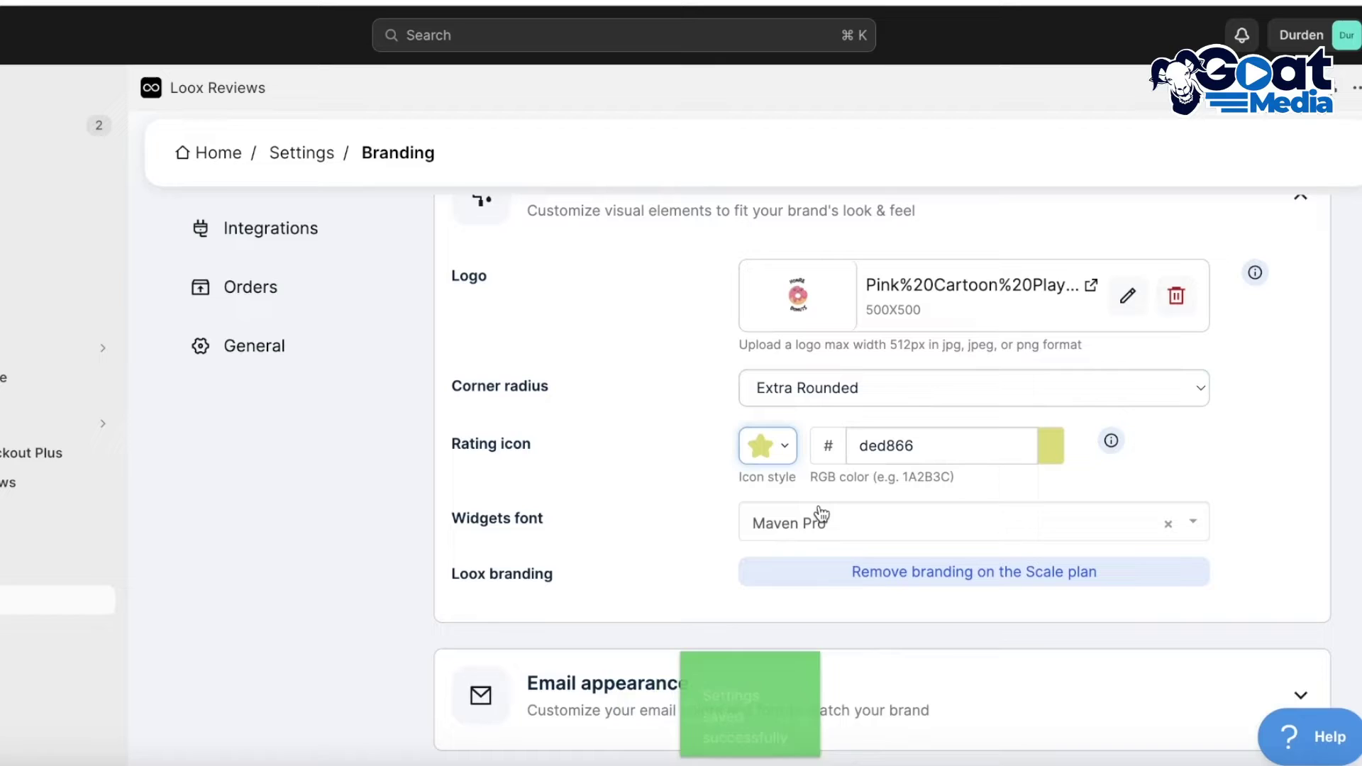
click(760, 447)
click(898, 511)
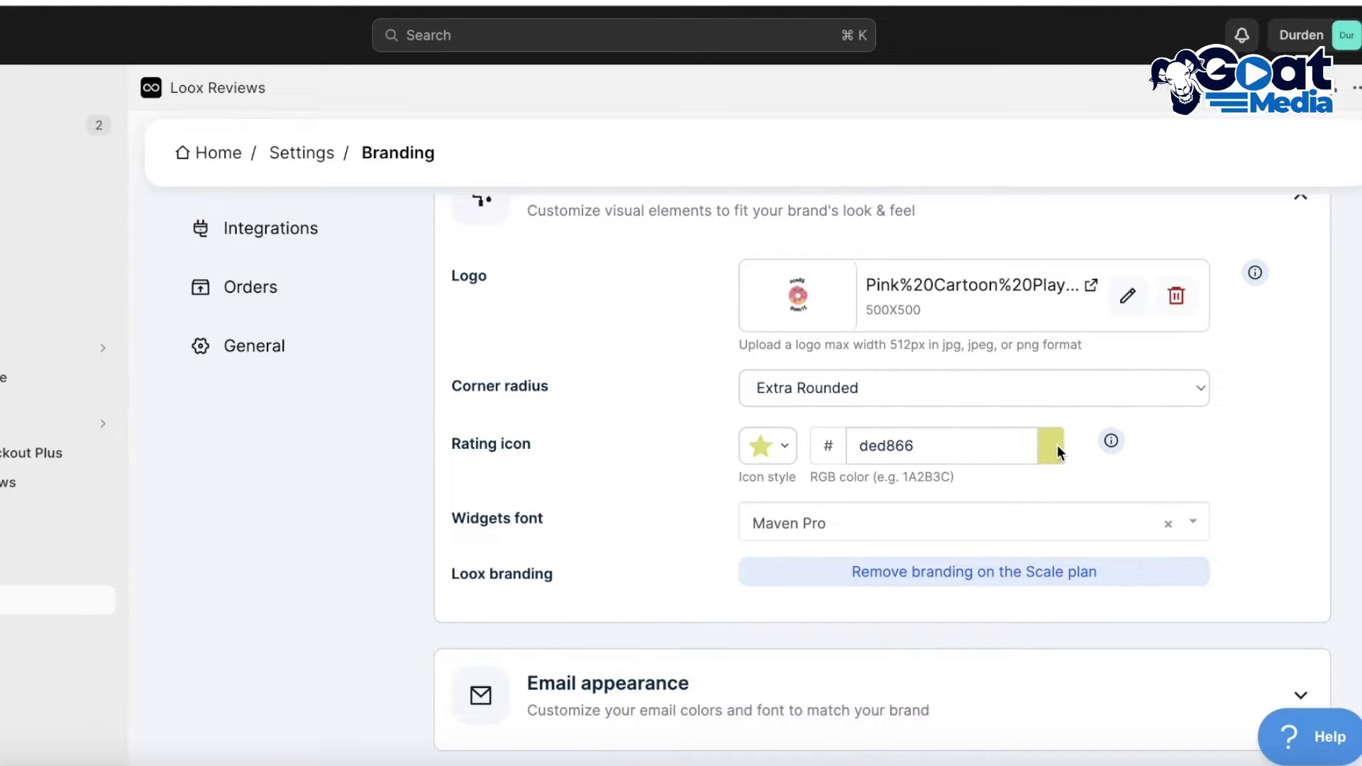
click(1009, 442)
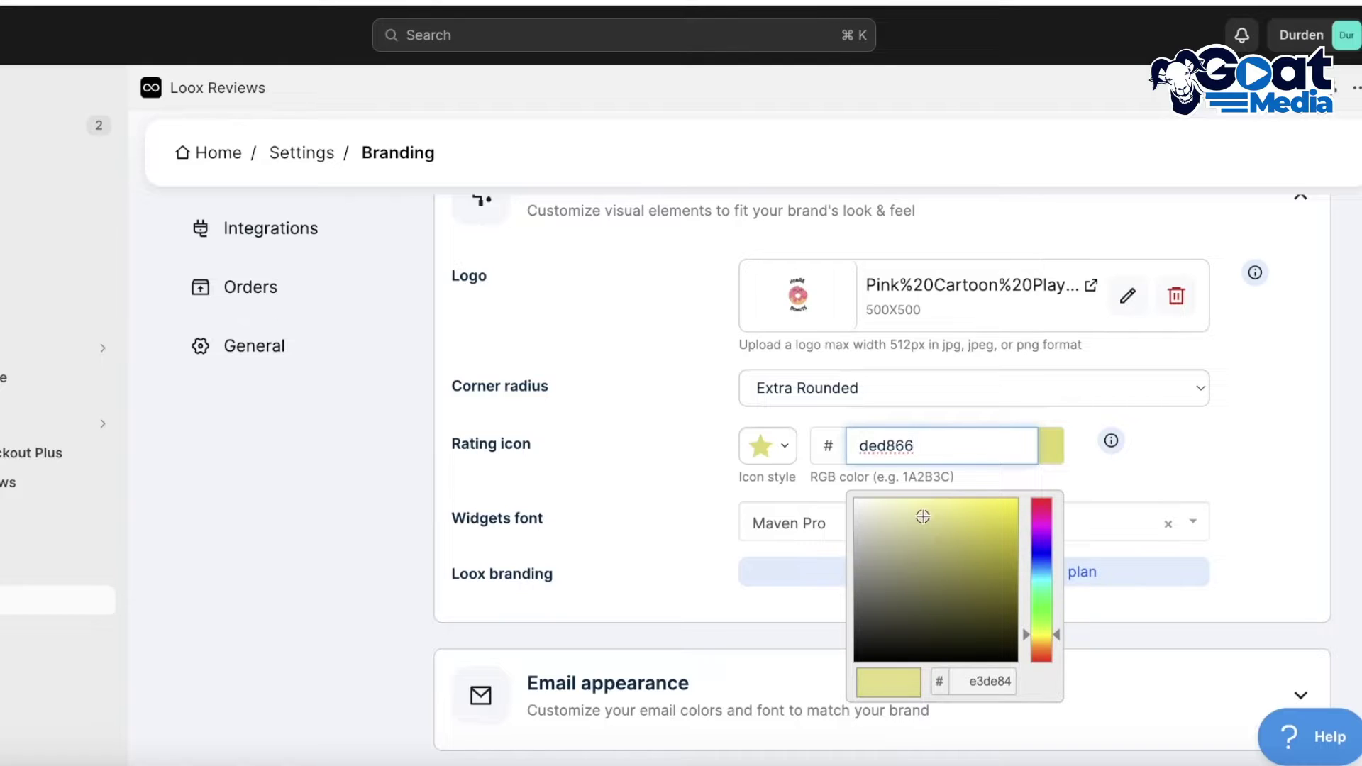
click(923, 517)
click(1158, 496)
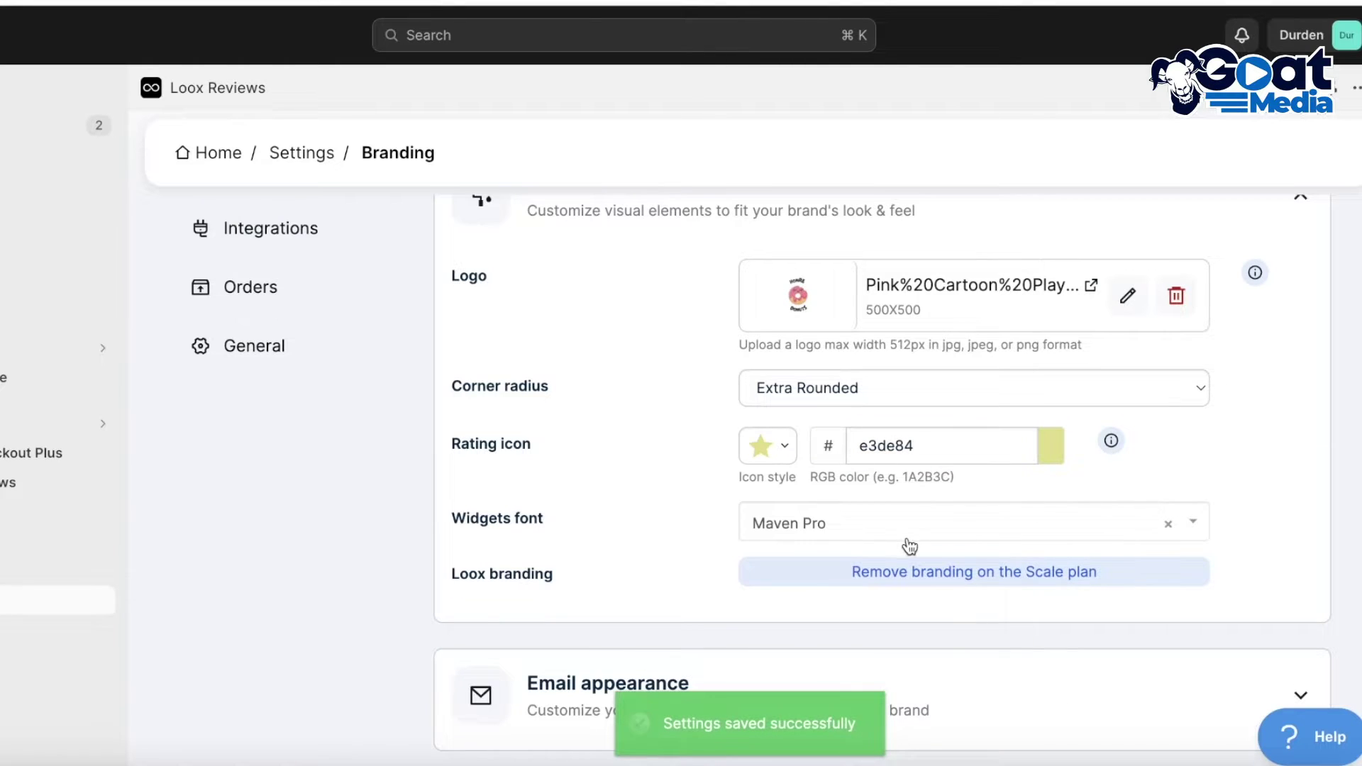
Expand the Email appearance settings and look over the email banner and styling options
click(618, 709)
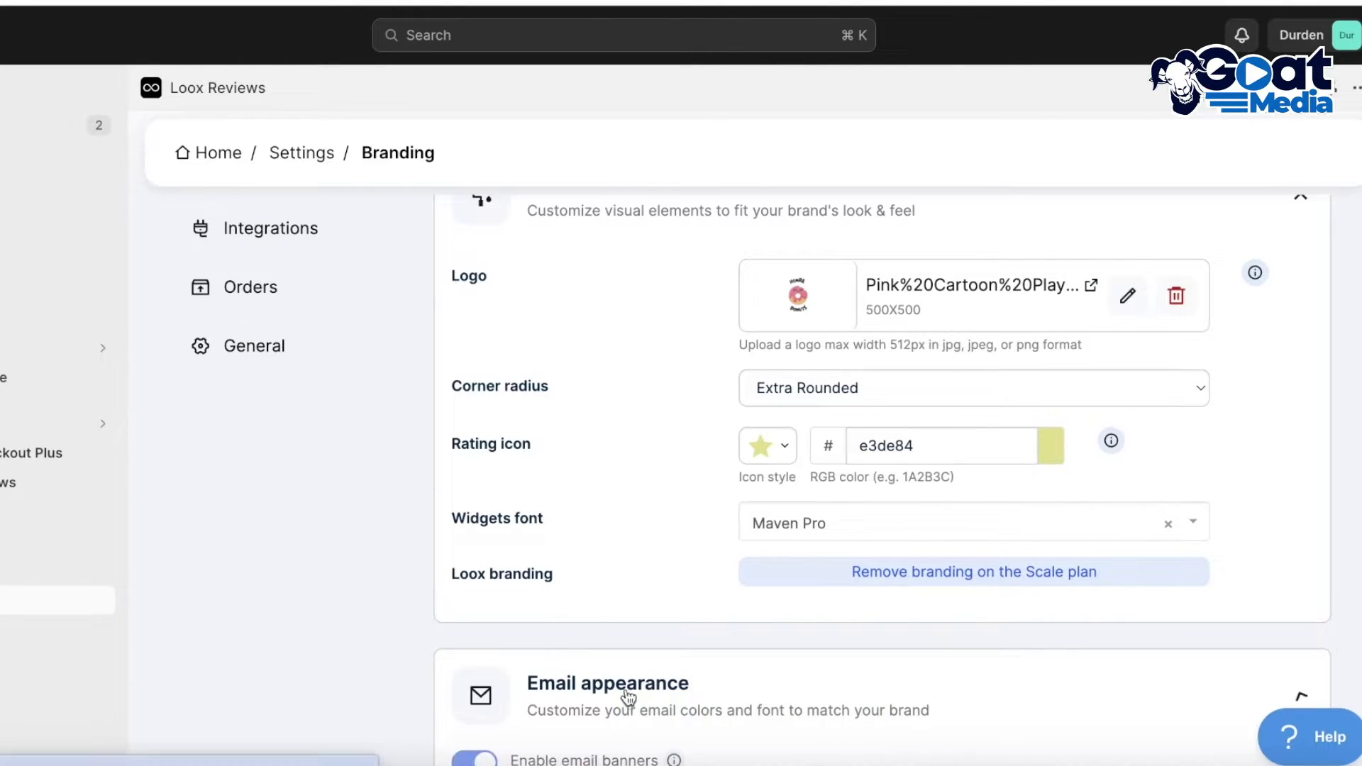
scroll(617, 608, down, 8)
scroll(624, 547, up, 5)
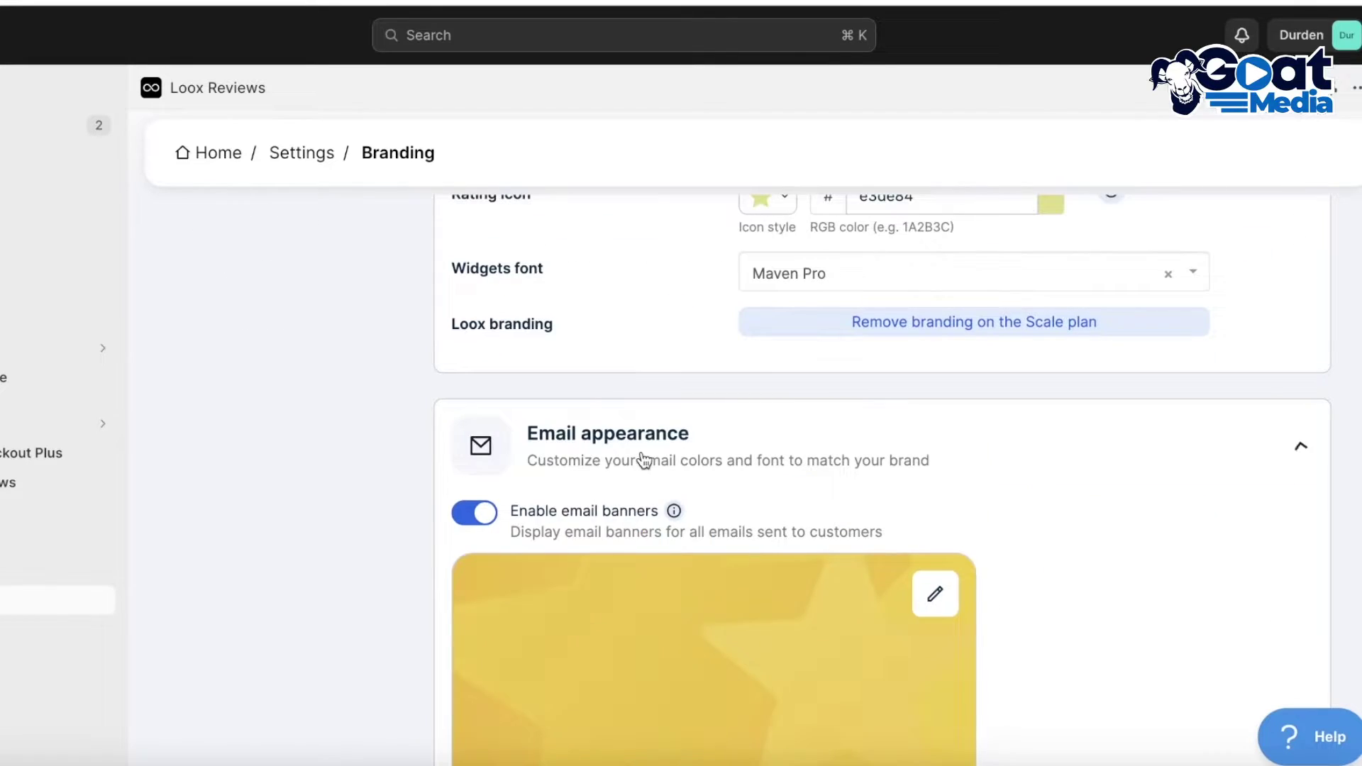
Look over Loox's Integrations, Orders and General settings, and expand the Localization options to view the language choices
scroll(644, 460, up, 5)
click(298, 310)
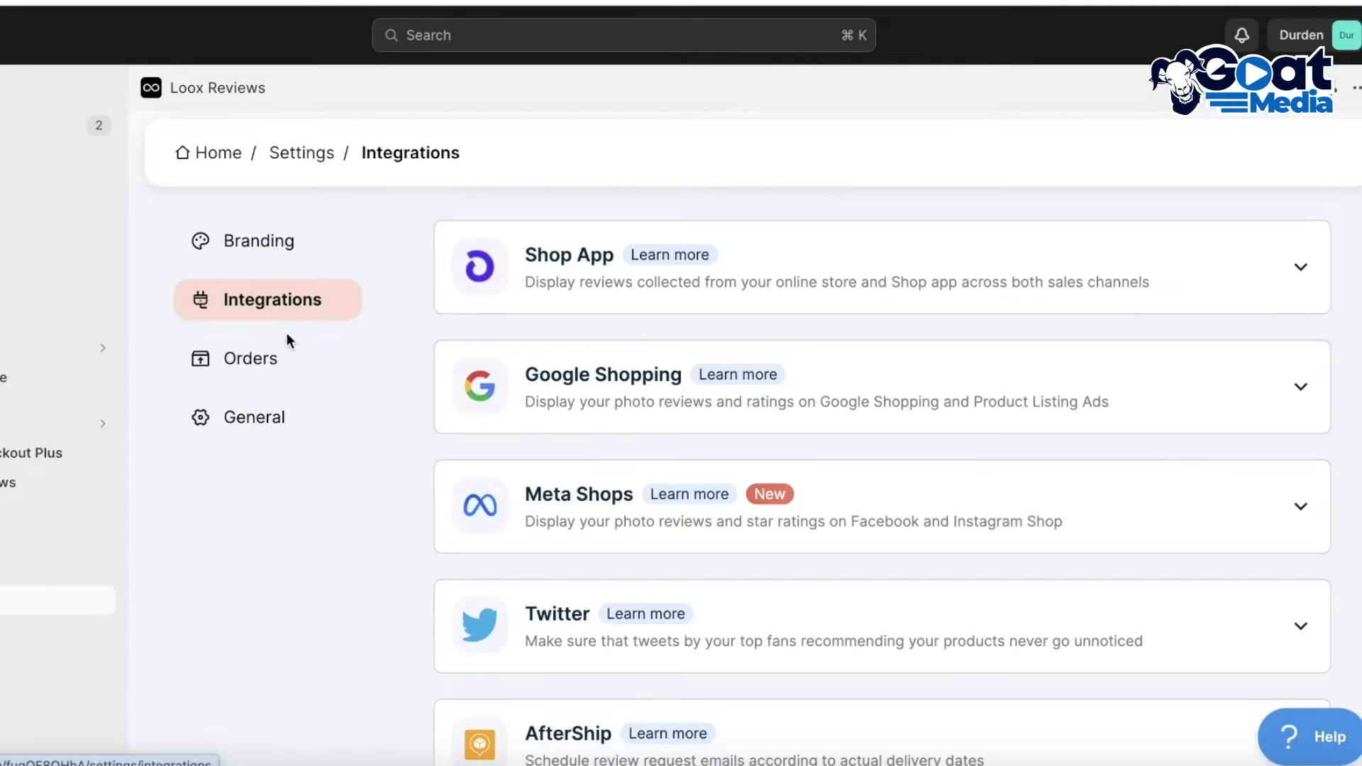
click(269, 369)
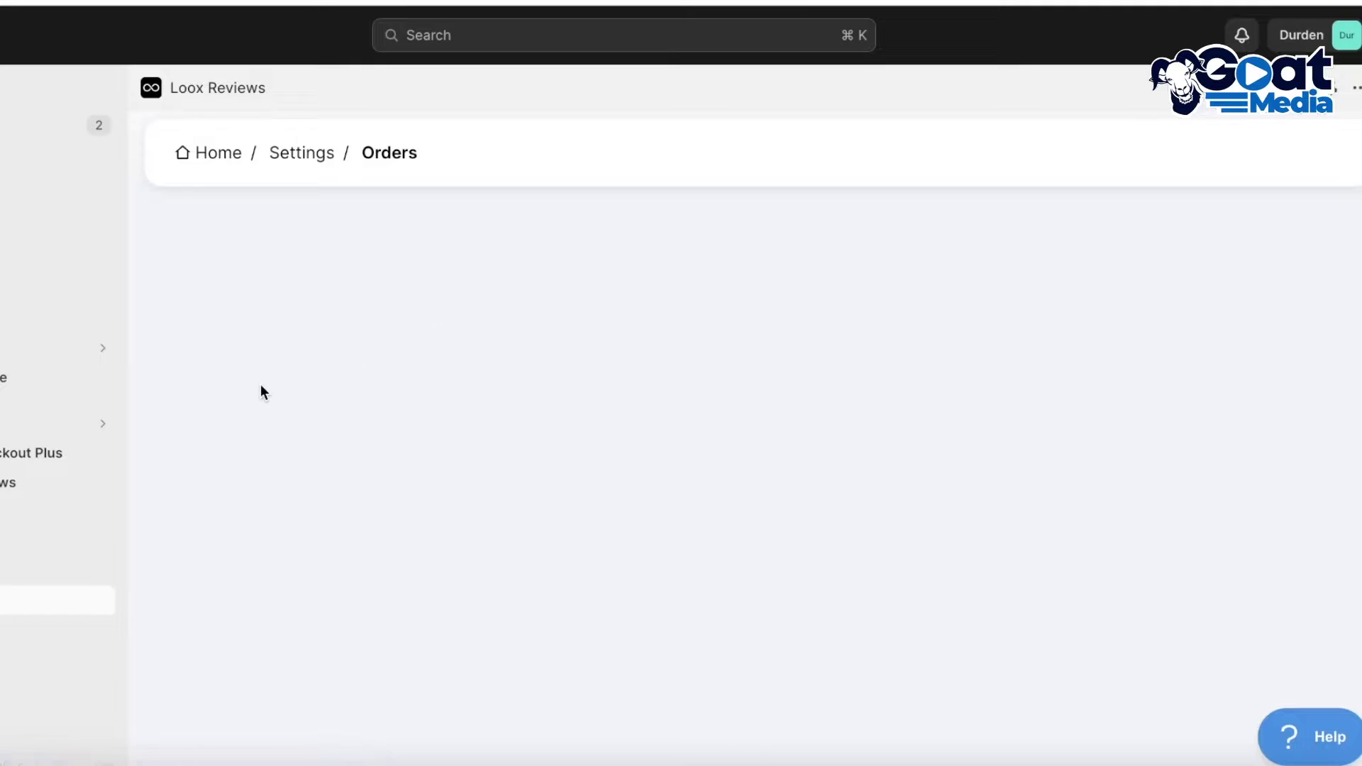
click(267, 419)
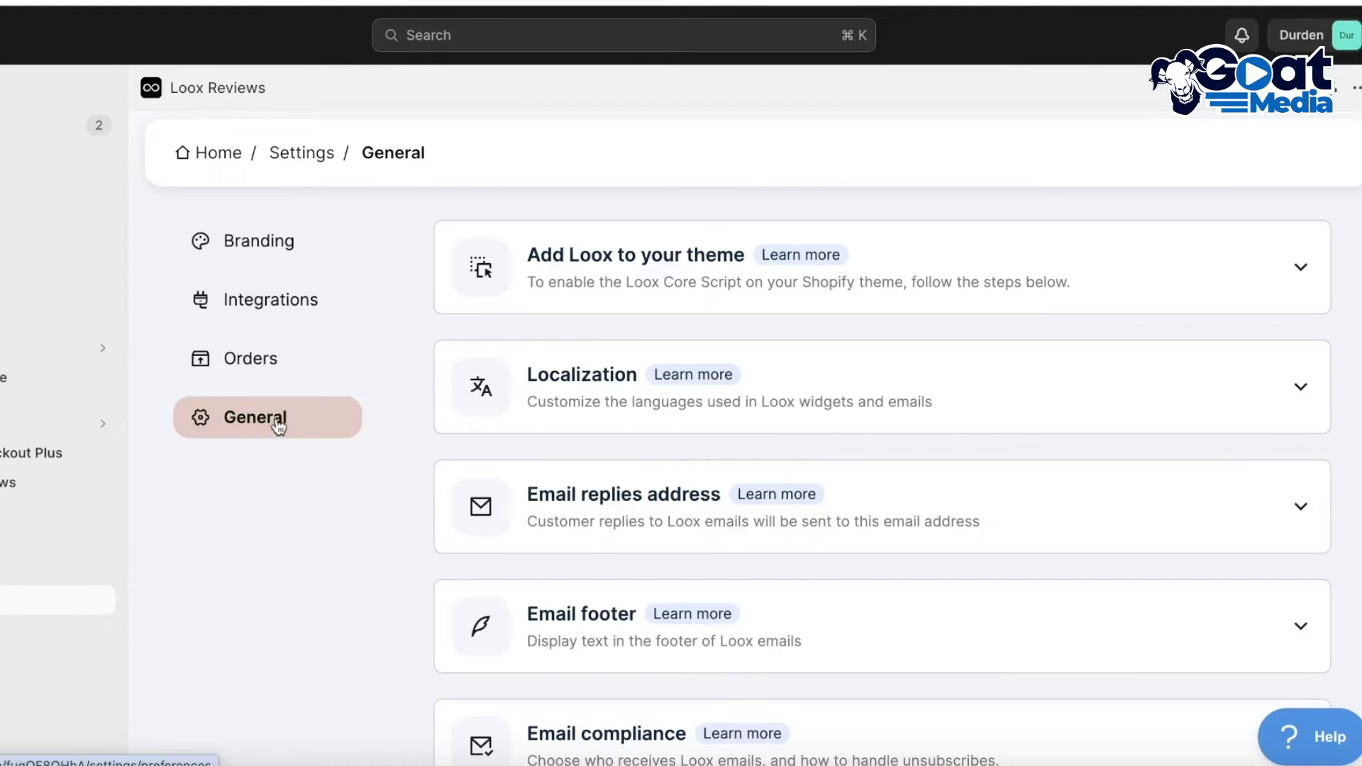
scroll(471, 399, down, 6)
scroll(474, 402, up, 6)
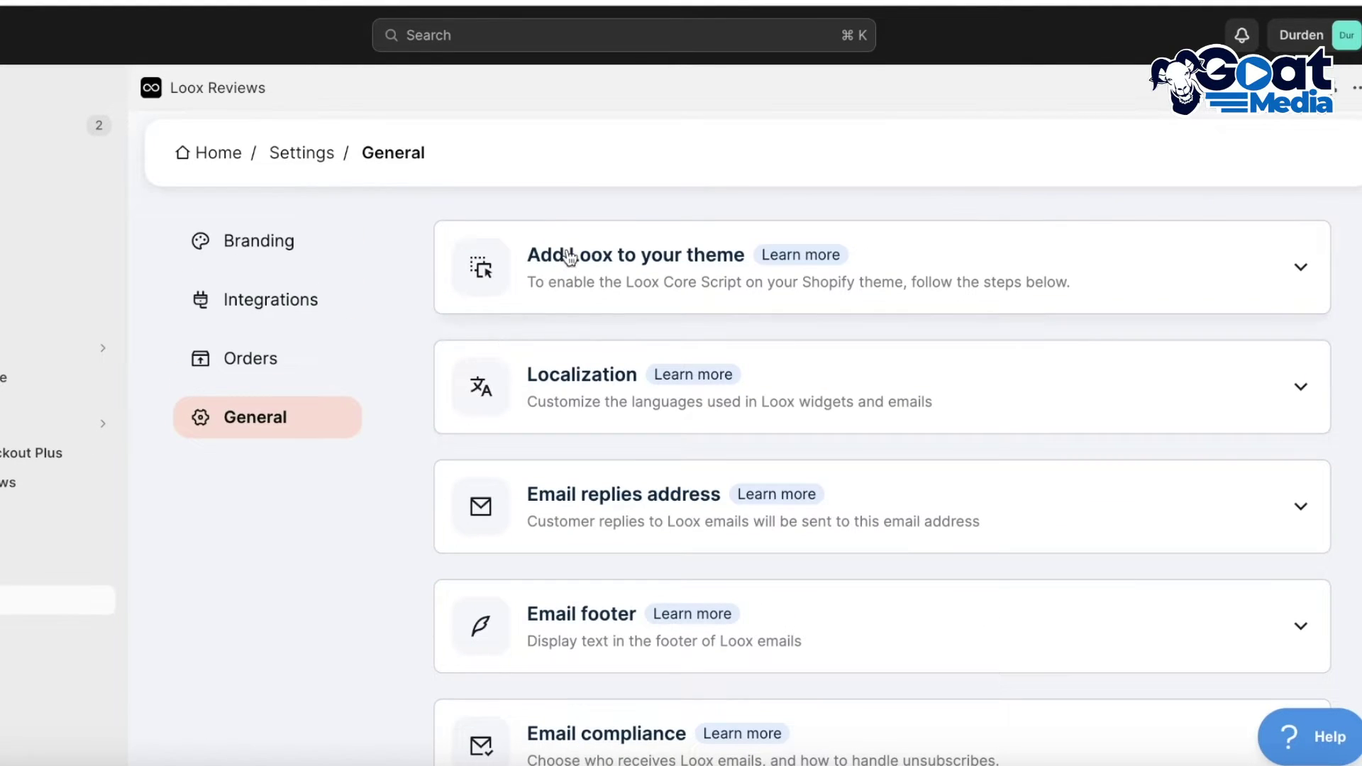
click(523, 411)
scroll(520, 417, down, 4)
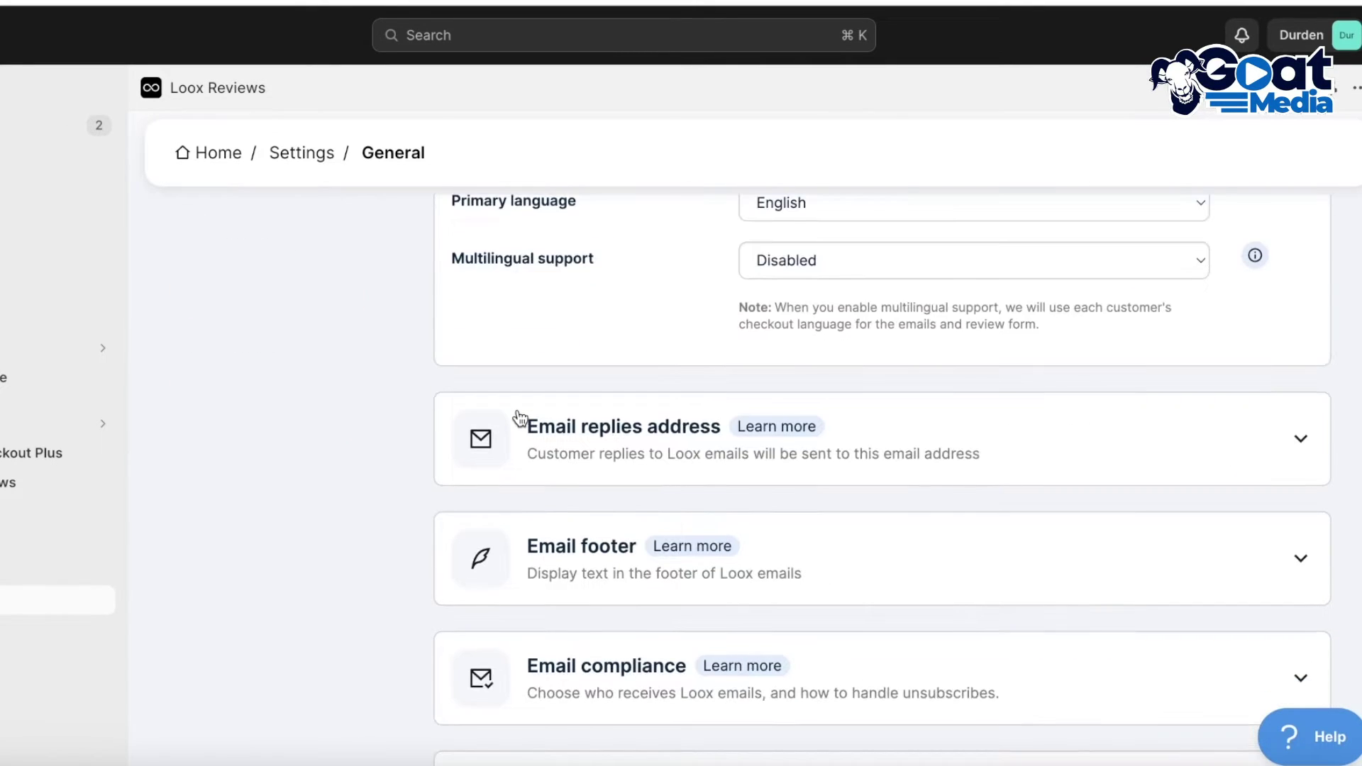
Check the Multilingual support choices under Localization, then look over the email, compliance and transparency sections of the General settings
scroll(521, 419, up, 4)
click(1006, 526)
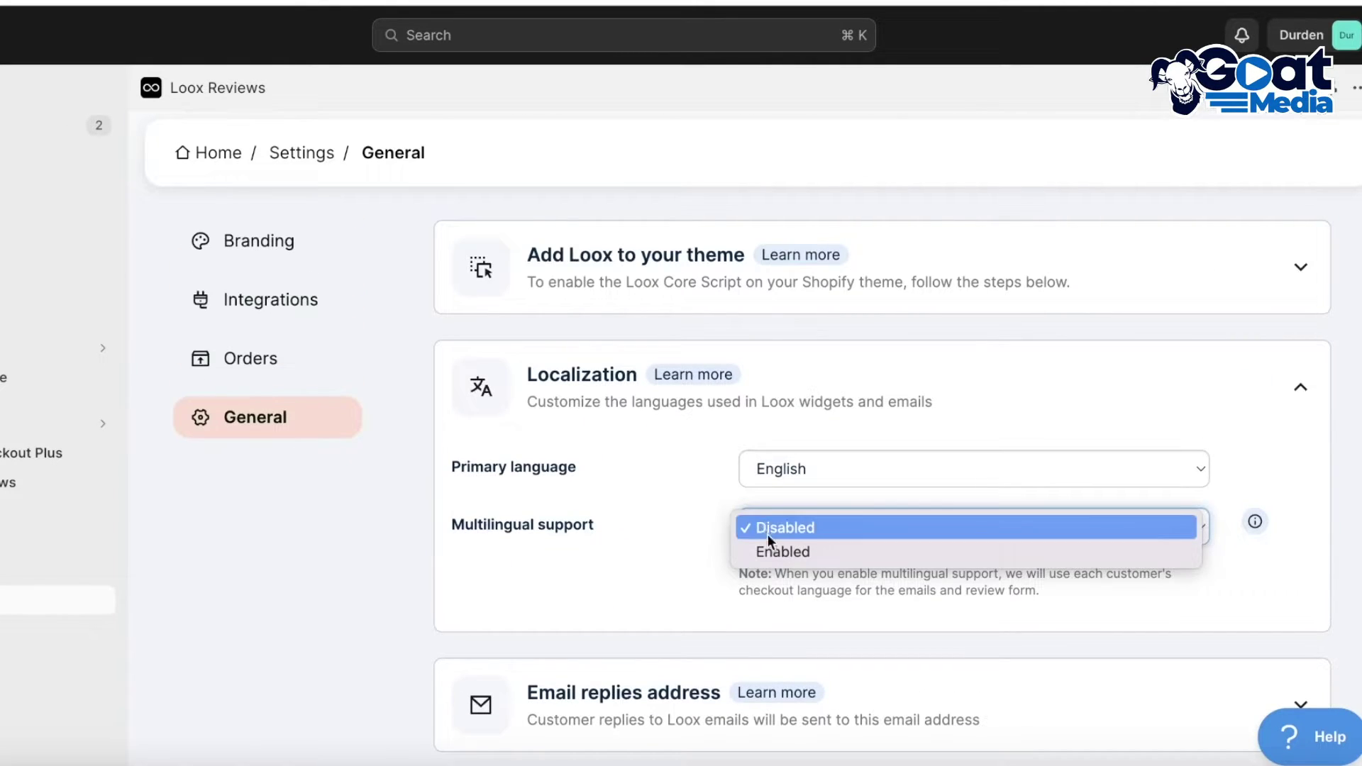
click(564, 523)
scroll(593, 363, down, 5)
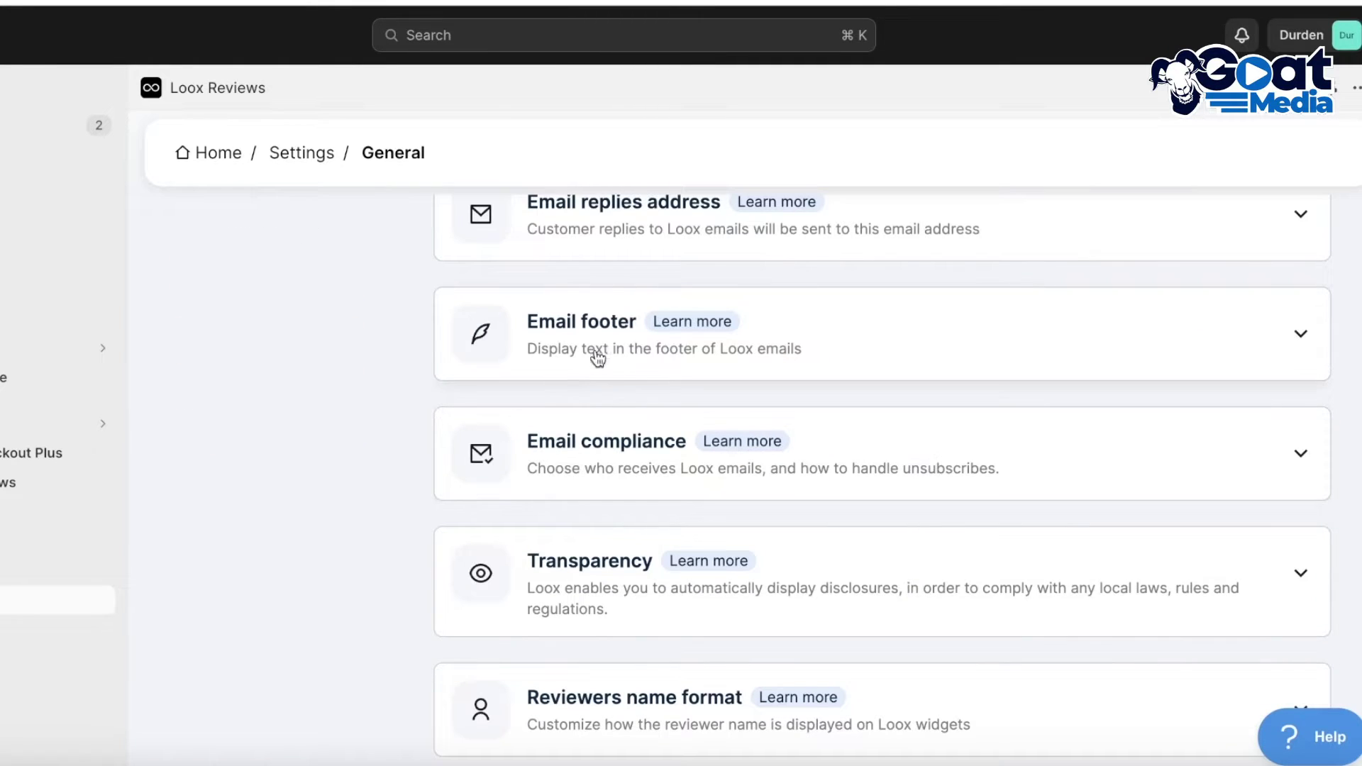
scroll(582, 376, down, 3)
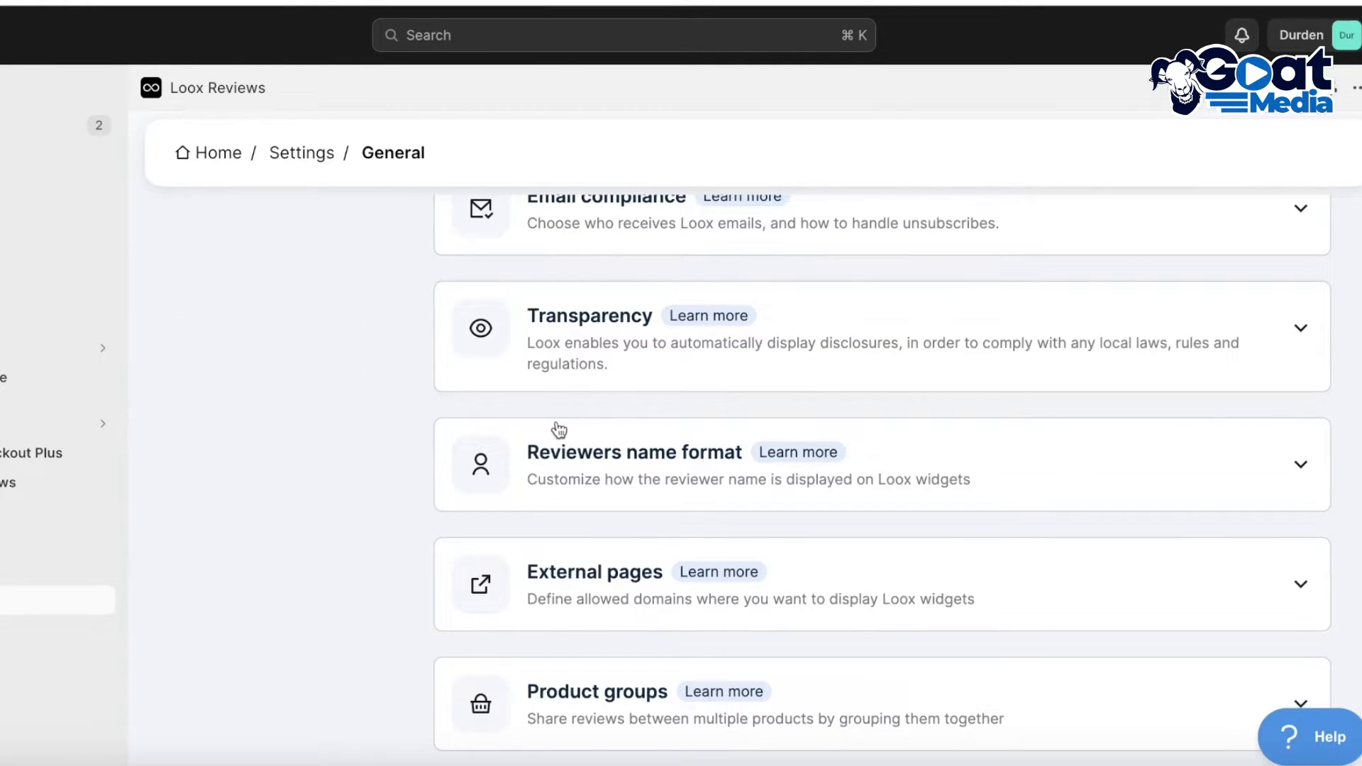
Expand the Reviewers name format setting and choose the first name, last initial display name format
click(561, 494)
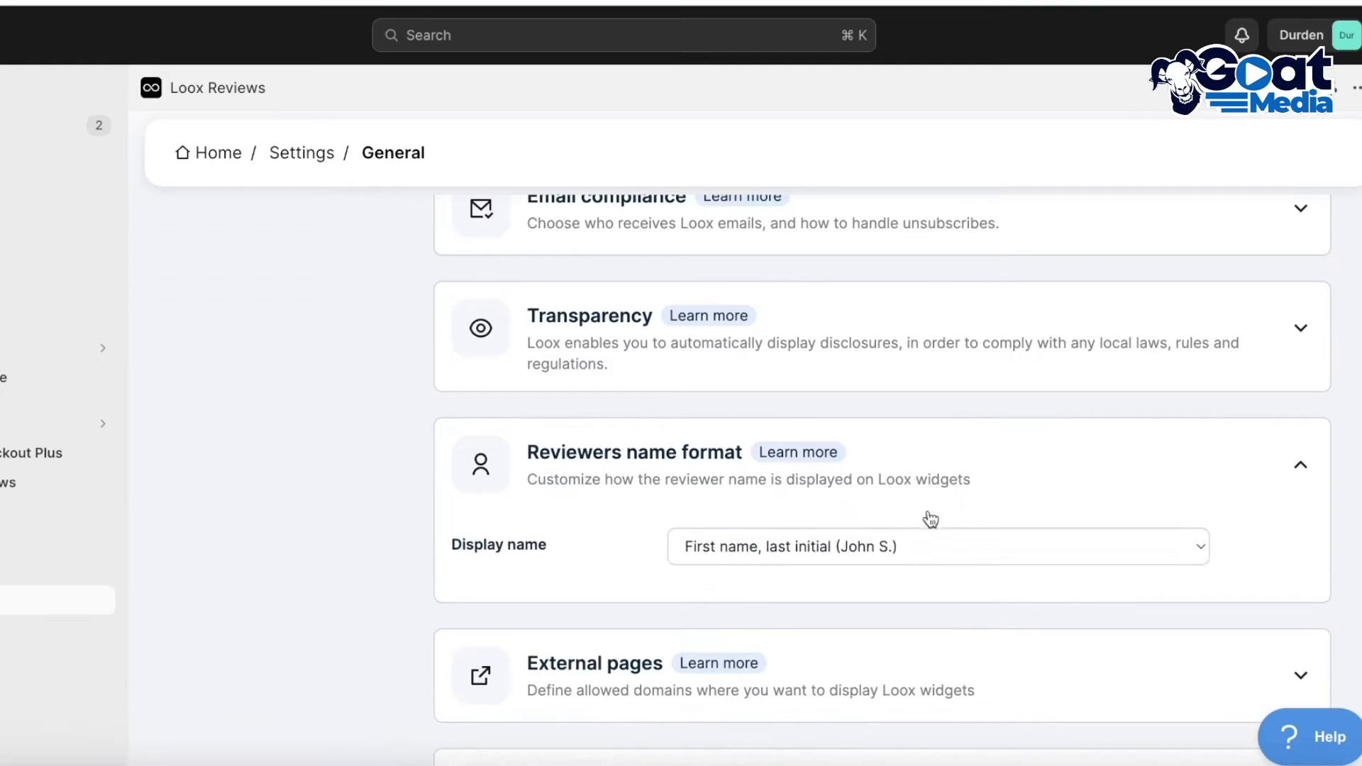
click(965, 544)
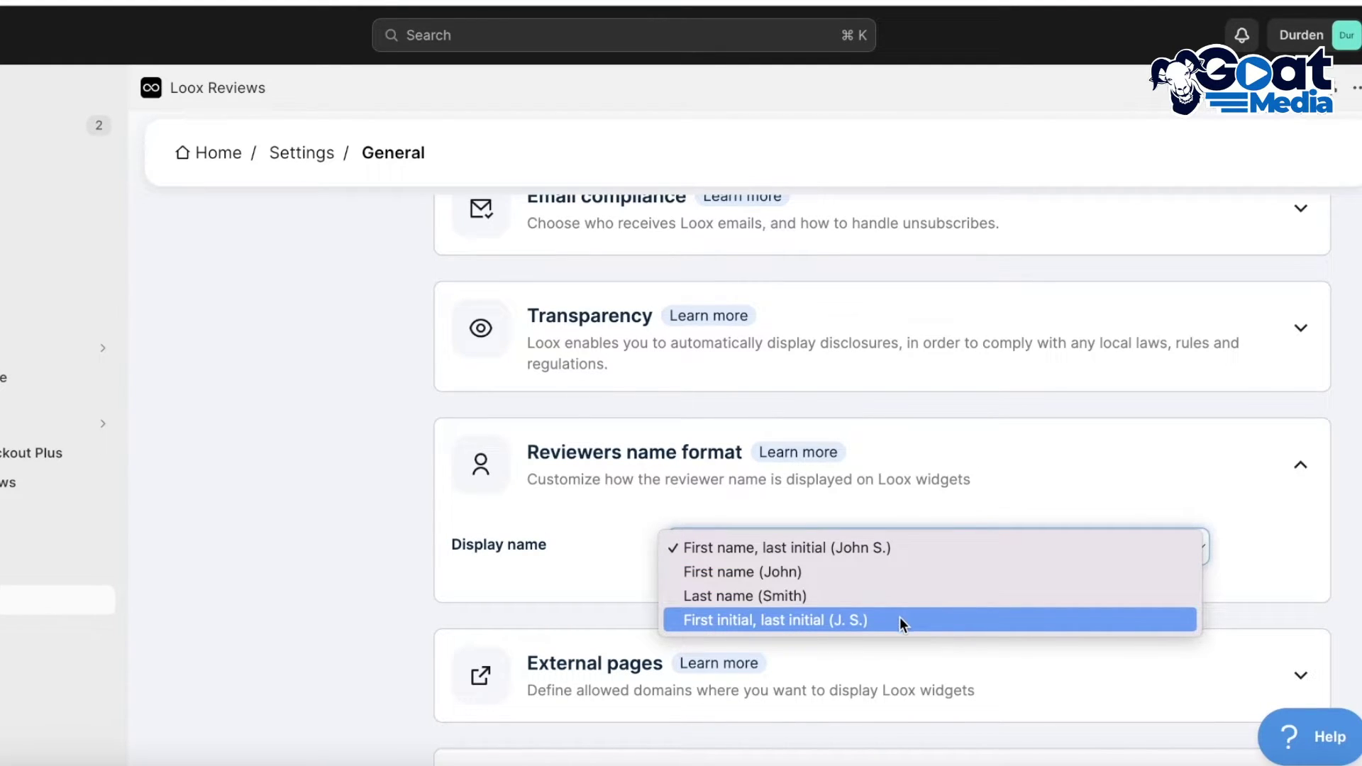
click(875, 550)
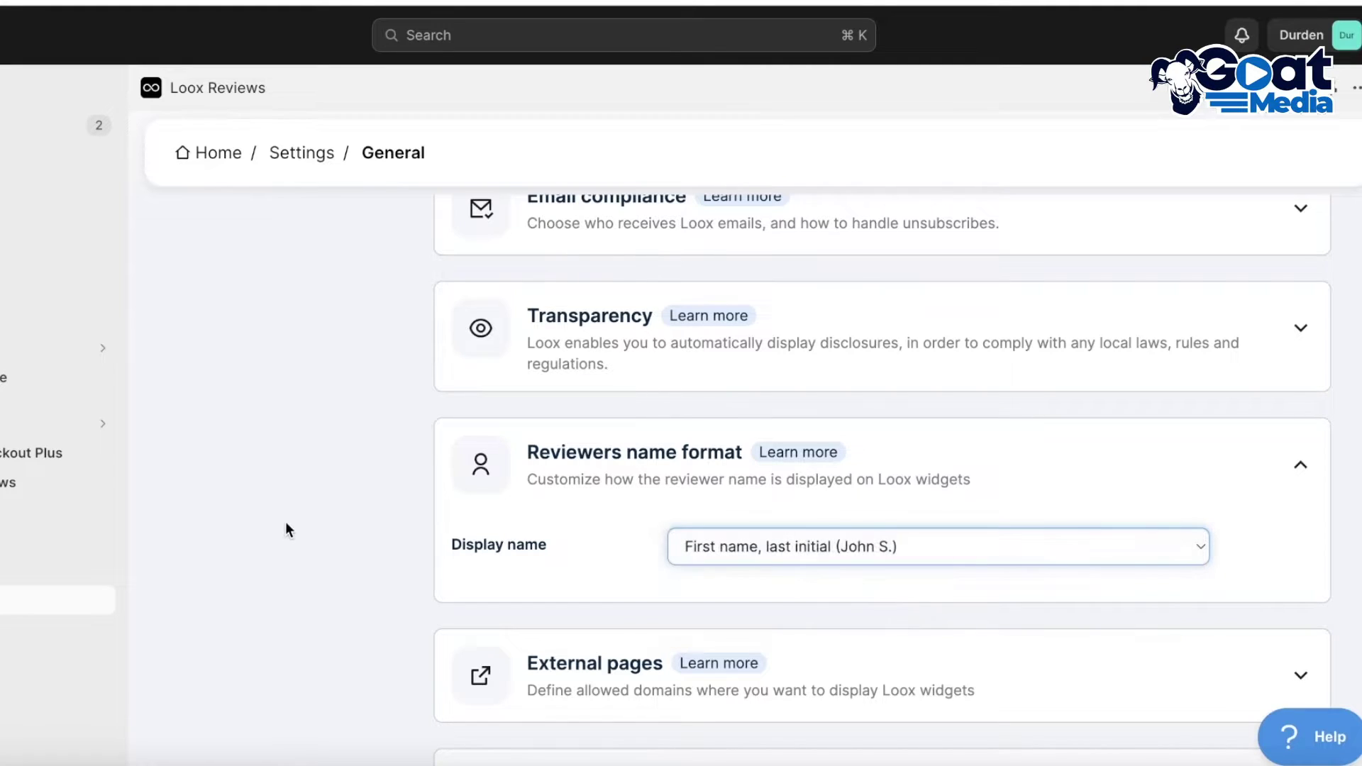
scroll(305, 511, down, 2)
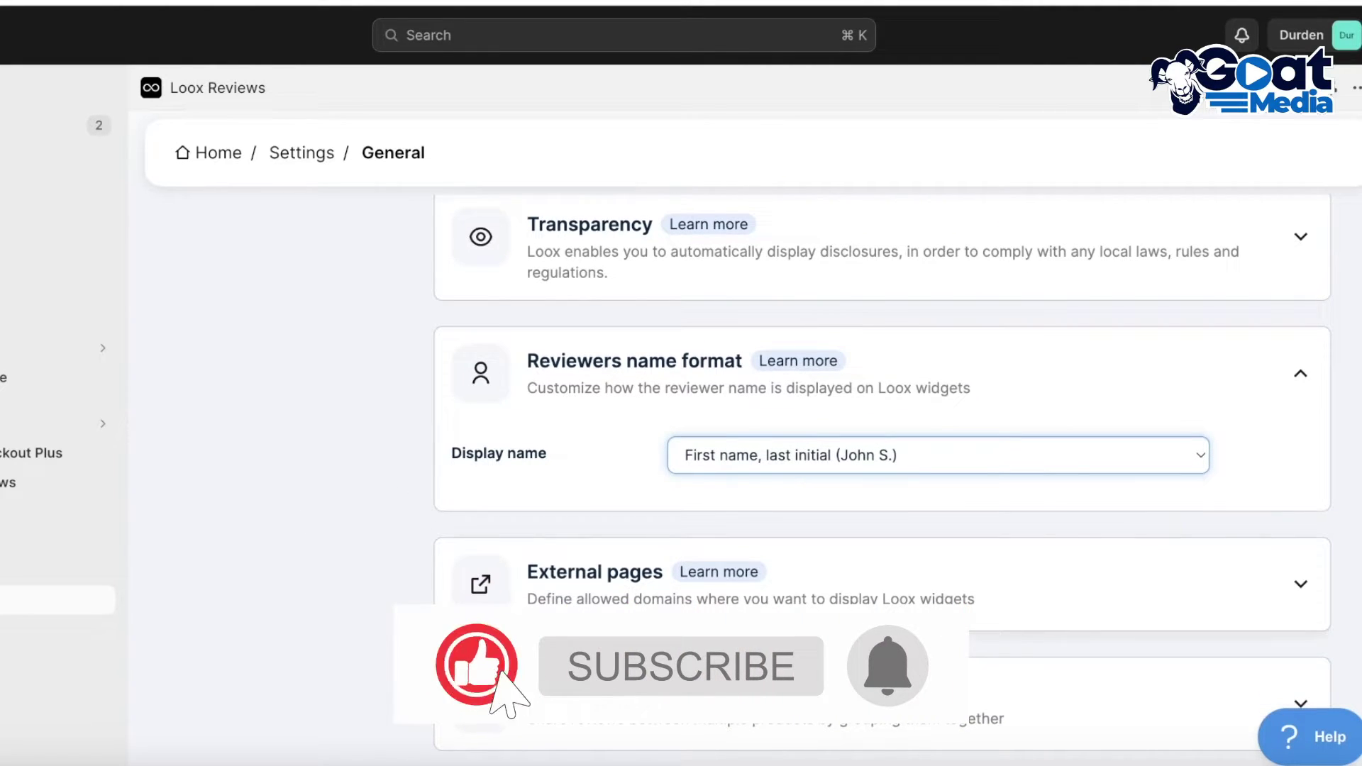
scroll(498, 602, down, 3)
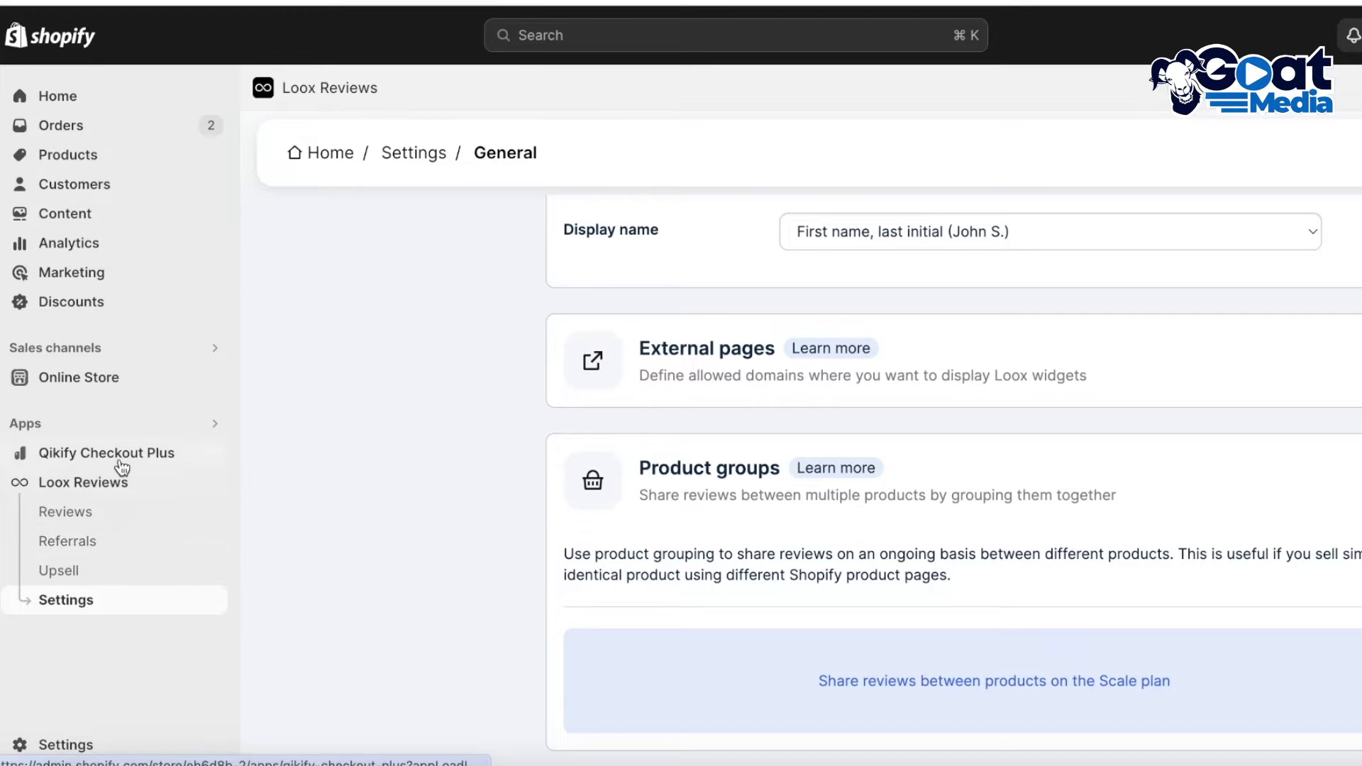
Open the live online store and go to the reviews section of the Anon Tote product page
click(102, 514)
click(215, 377)
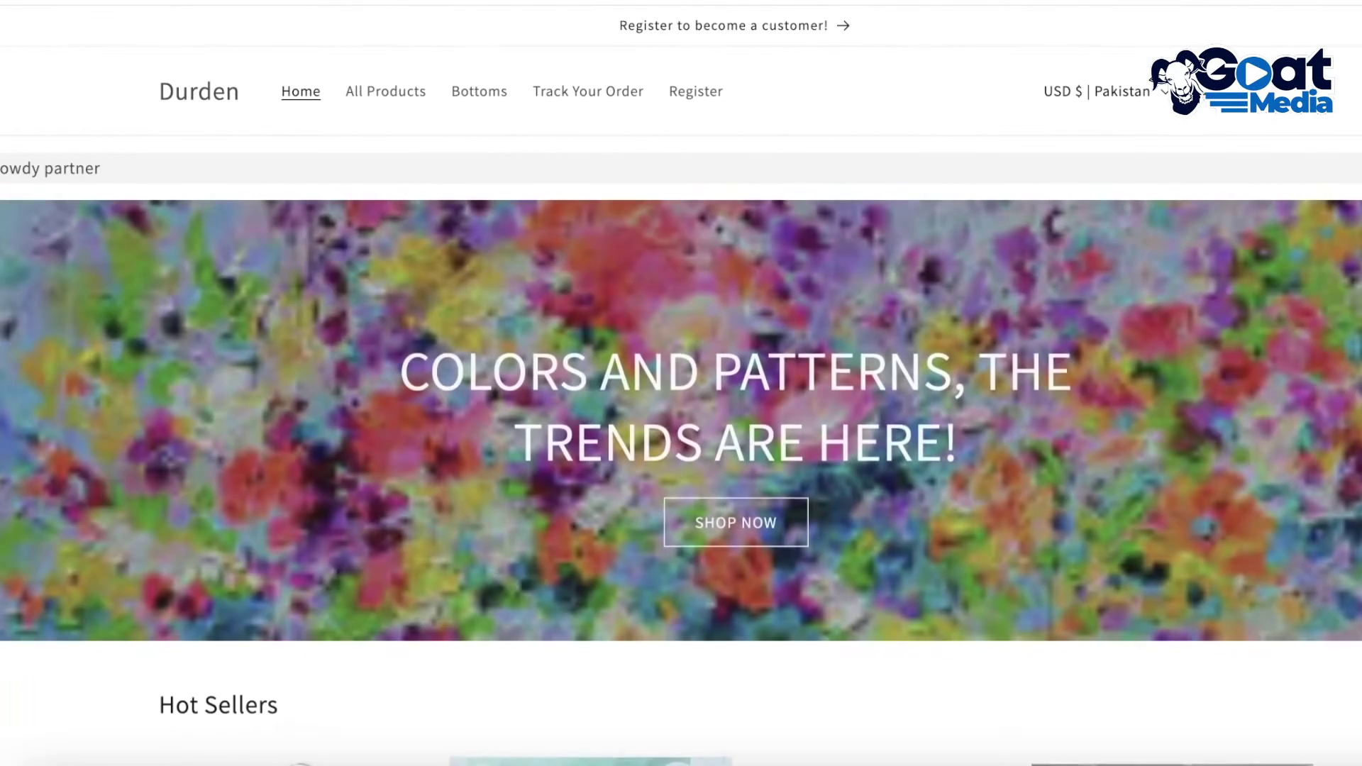
scroll(658, 146, down, 10)
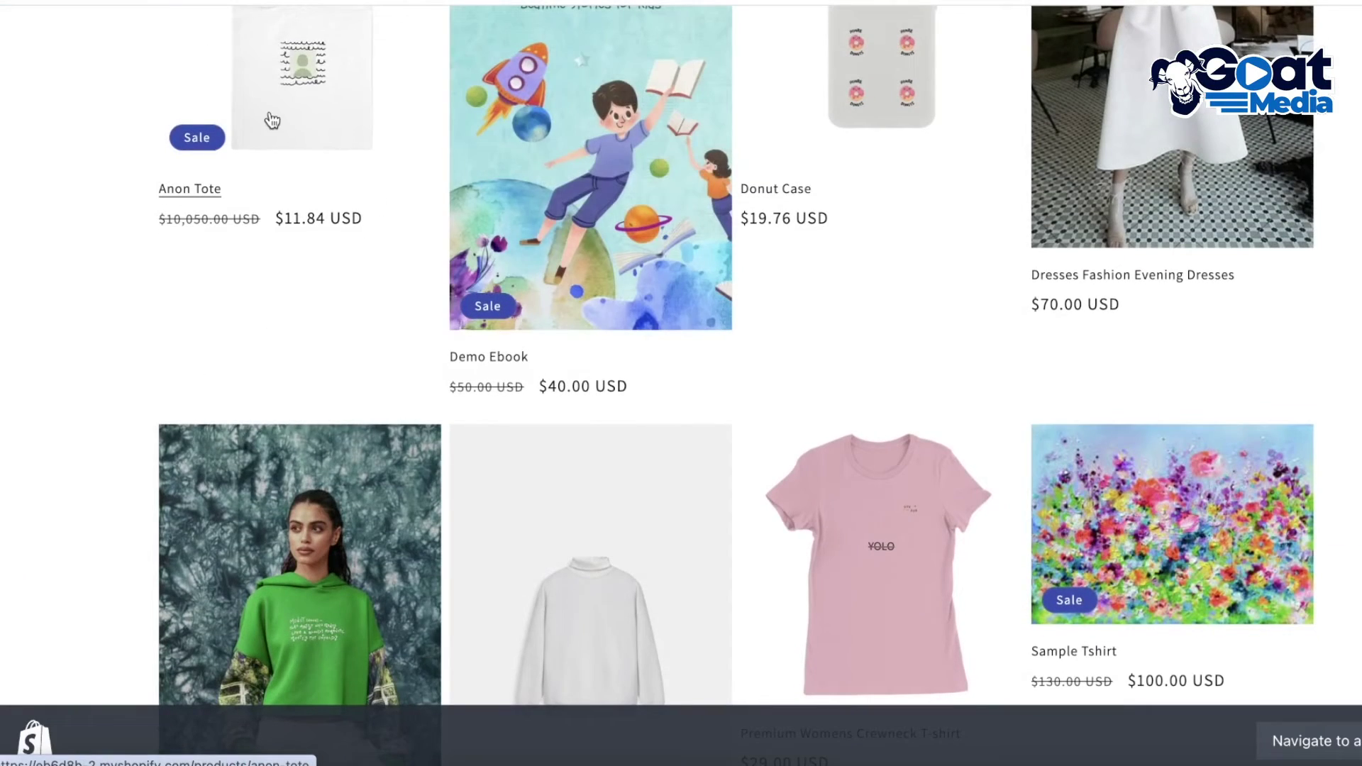
click(268, 121)
scroll(742, 194, down, 5)
scroll(744, 191, up, 5)
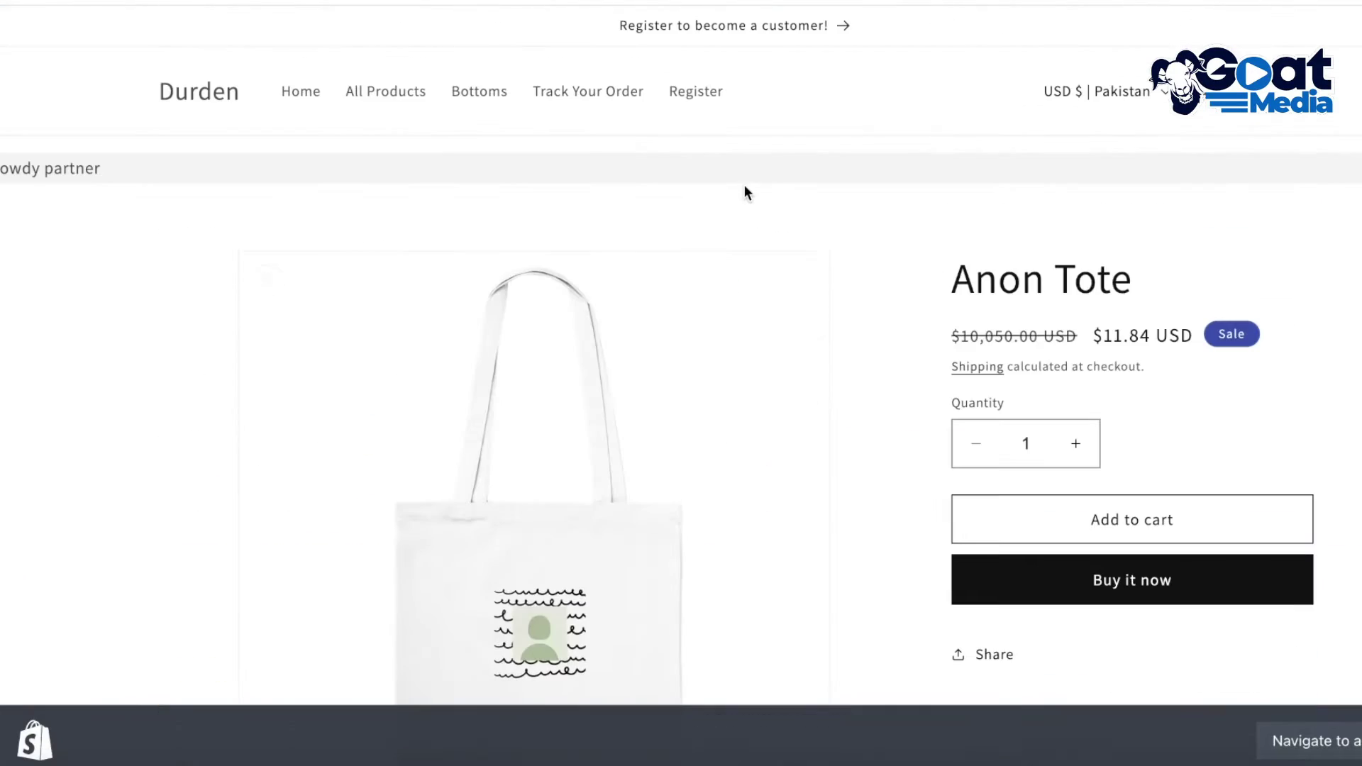
scroll(743, 191, down, 4)
scroll(601, 182, up, 1)
scroll(560, 277, down, 3)
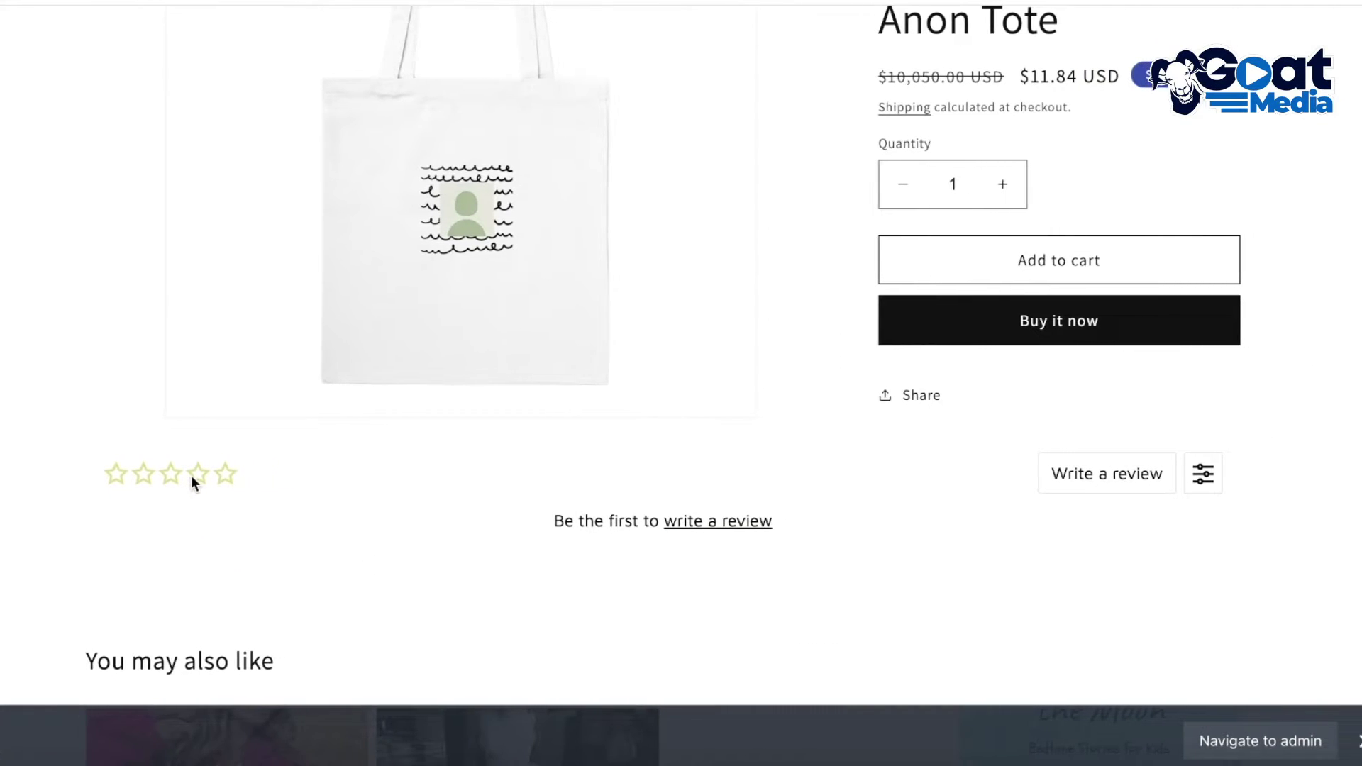
Start a review of the Anon Tote with a three-star rating and attach the 387616121_…896871_n.jpg photo from the Desktop
click(712, 528)
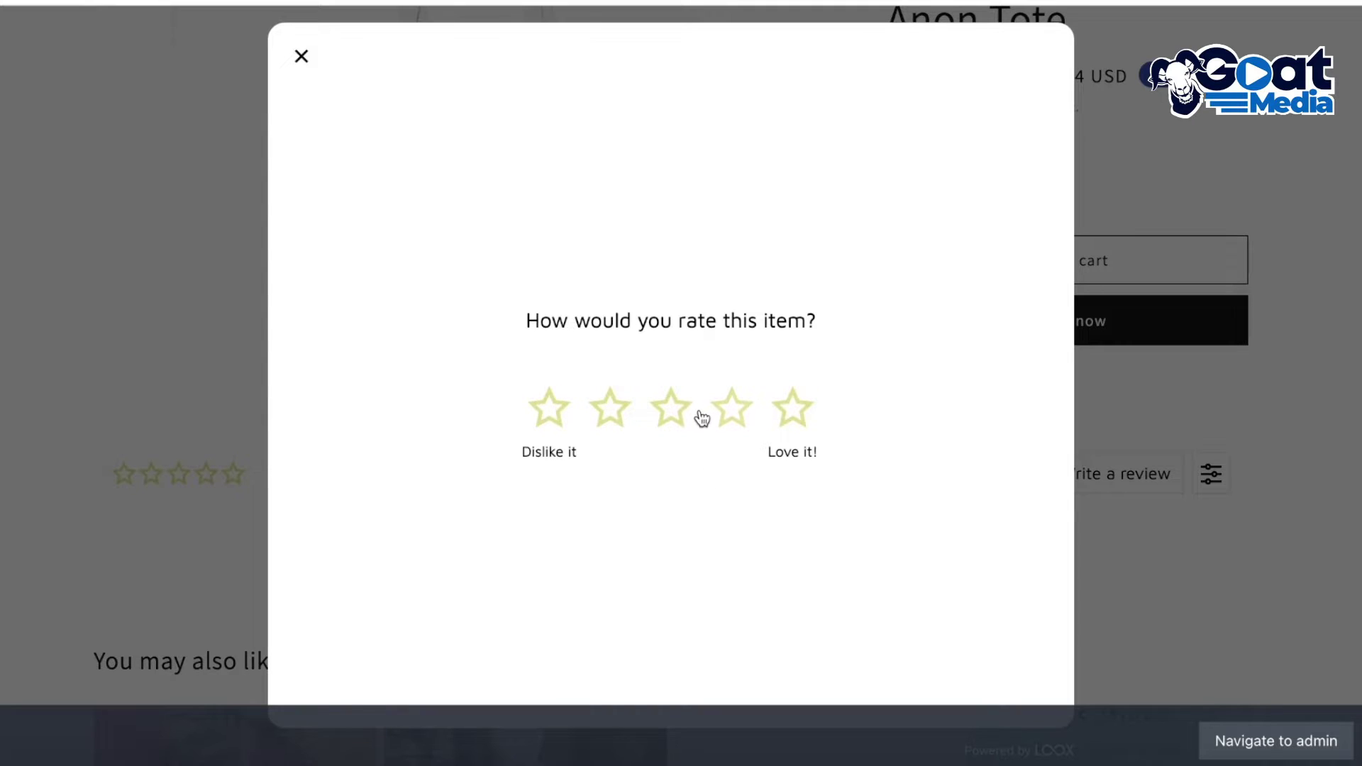
click(669, 409)
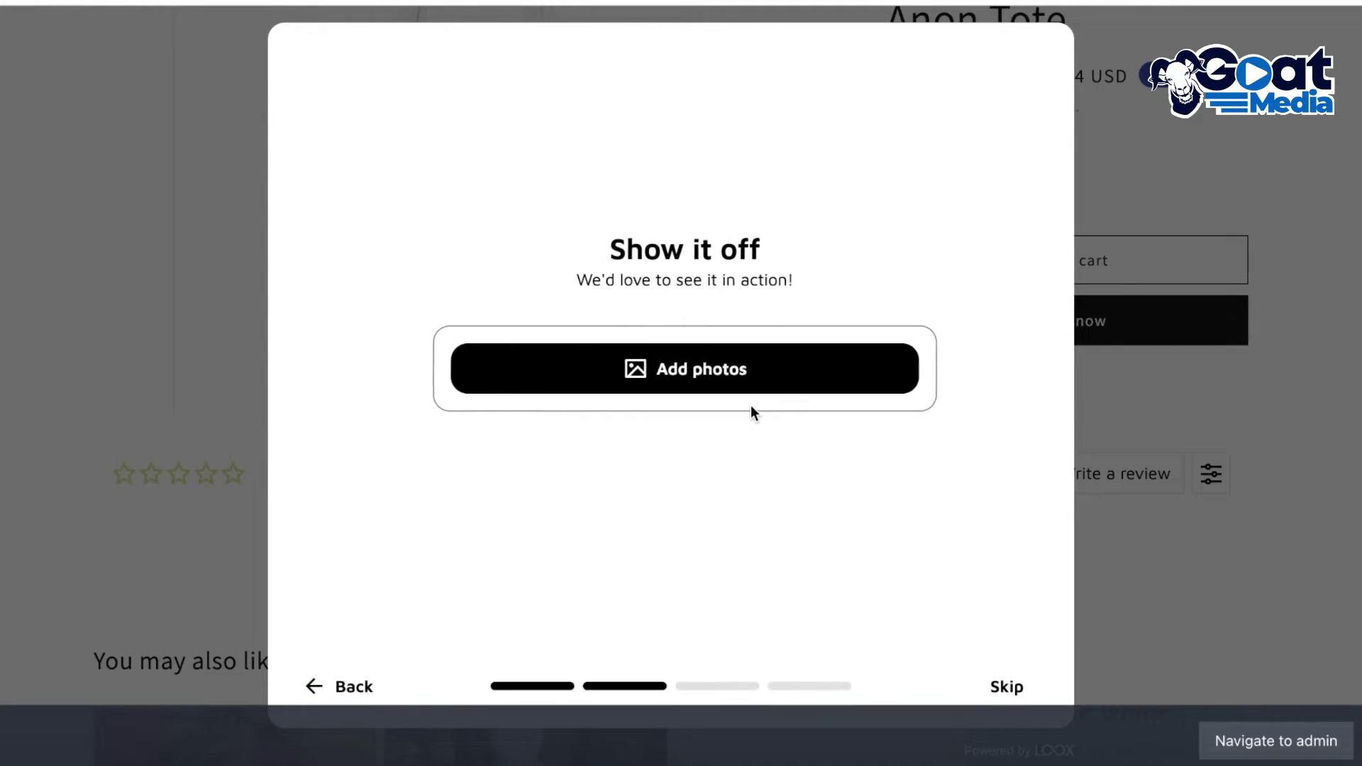
click(686, 376)
click(305, 217)
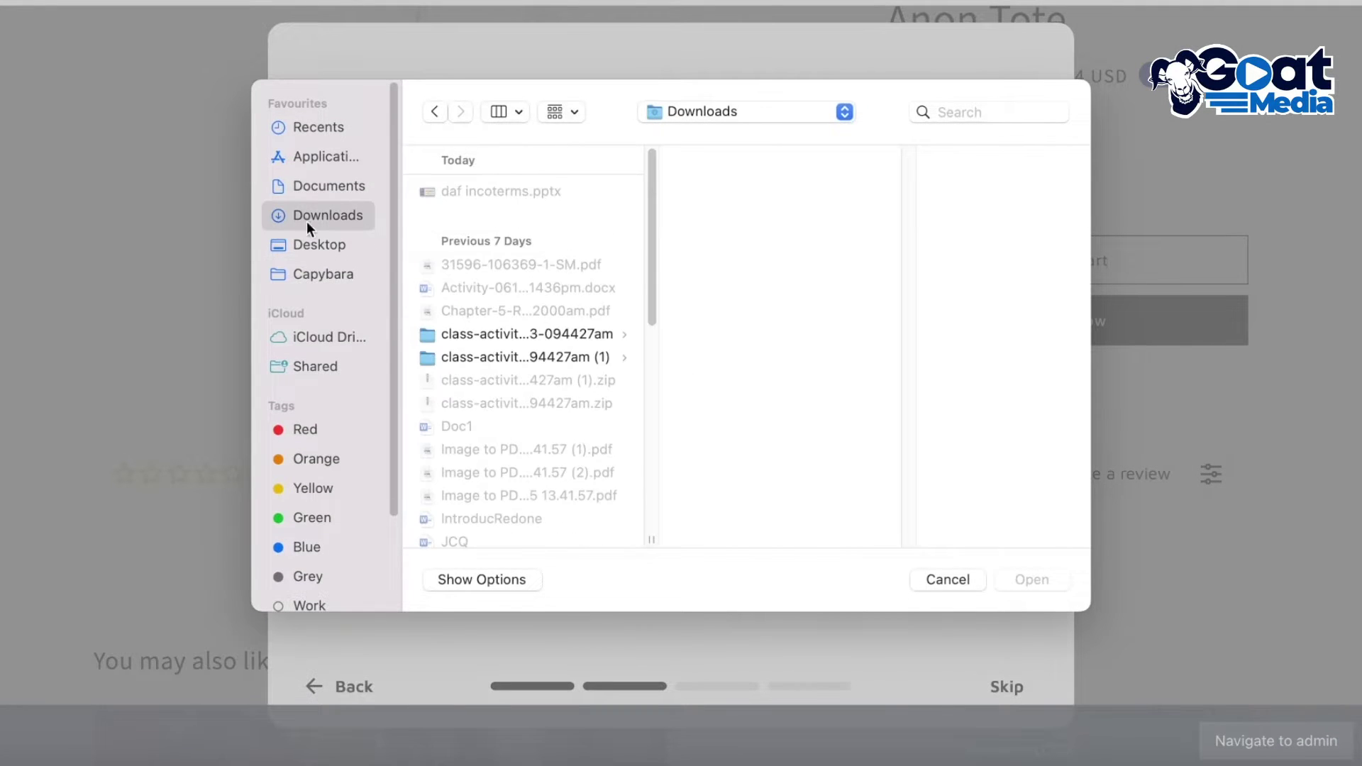
click(342, 246)
click(551, 357)
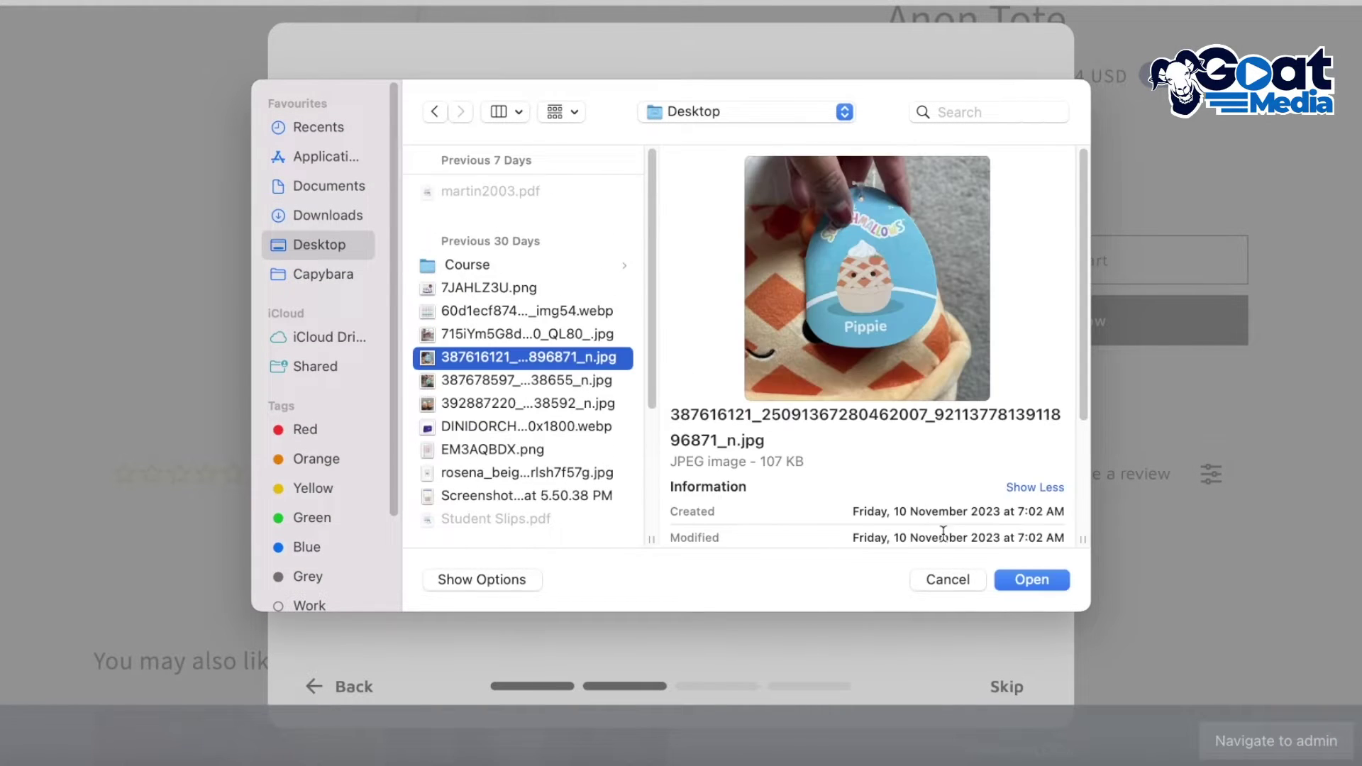
click(1030, 580)
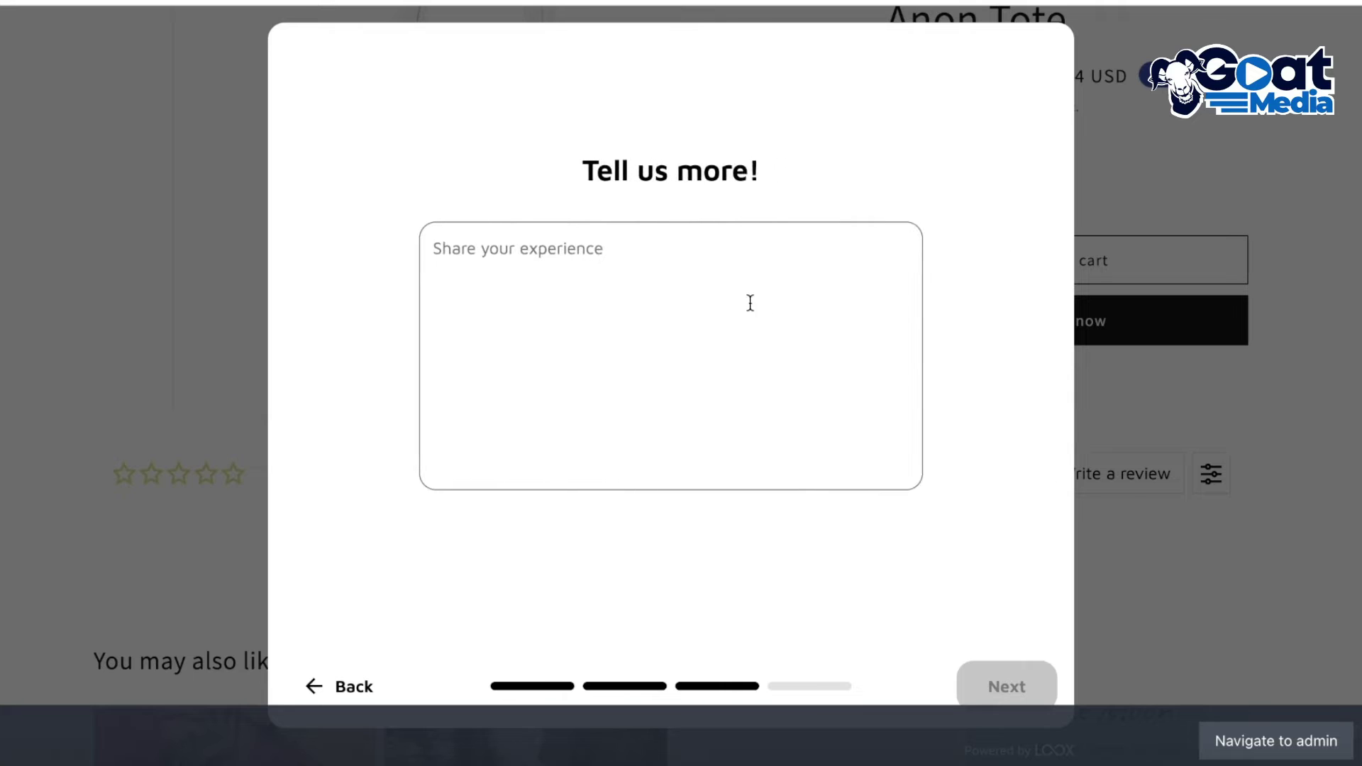
Enter "Its a good product" as the review text, fill in the reviewer's name and email, and submit the review
text(Itd a good product)
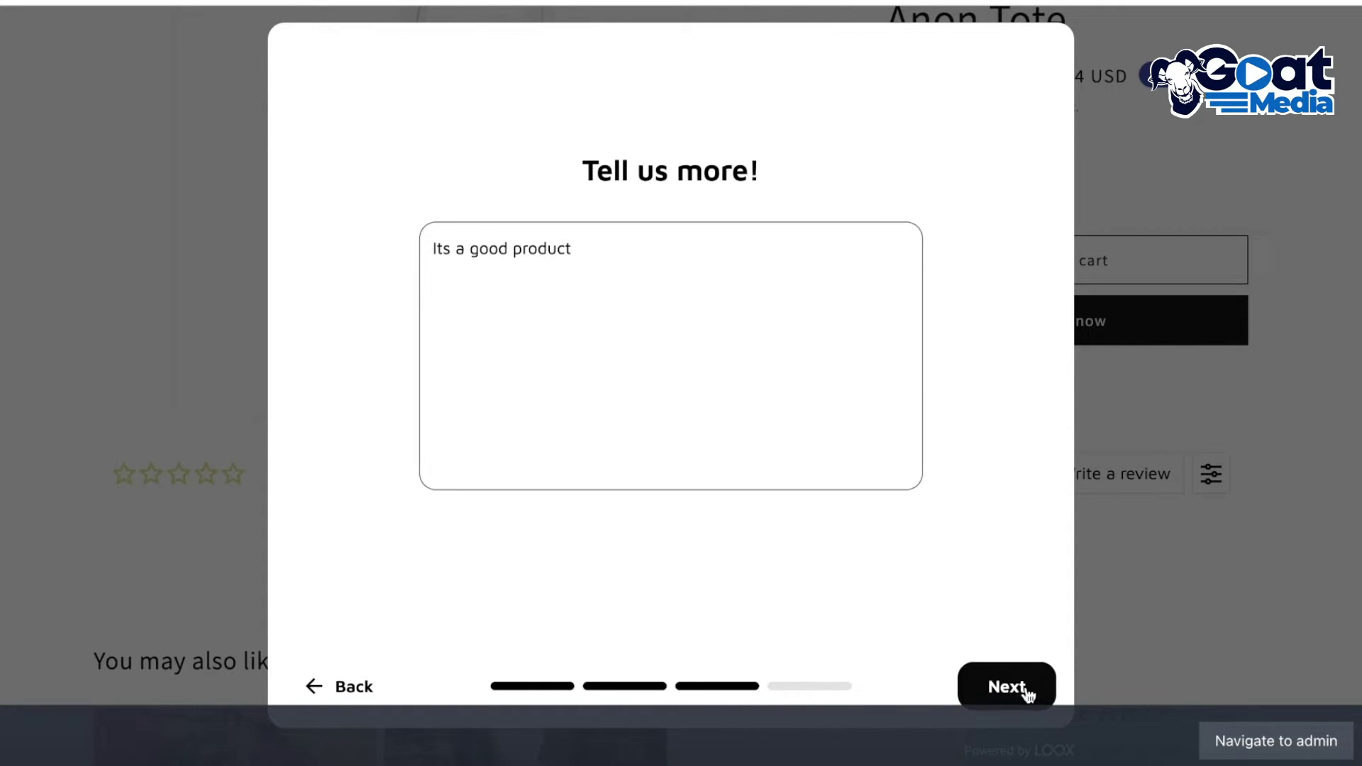
click(1026, 689)
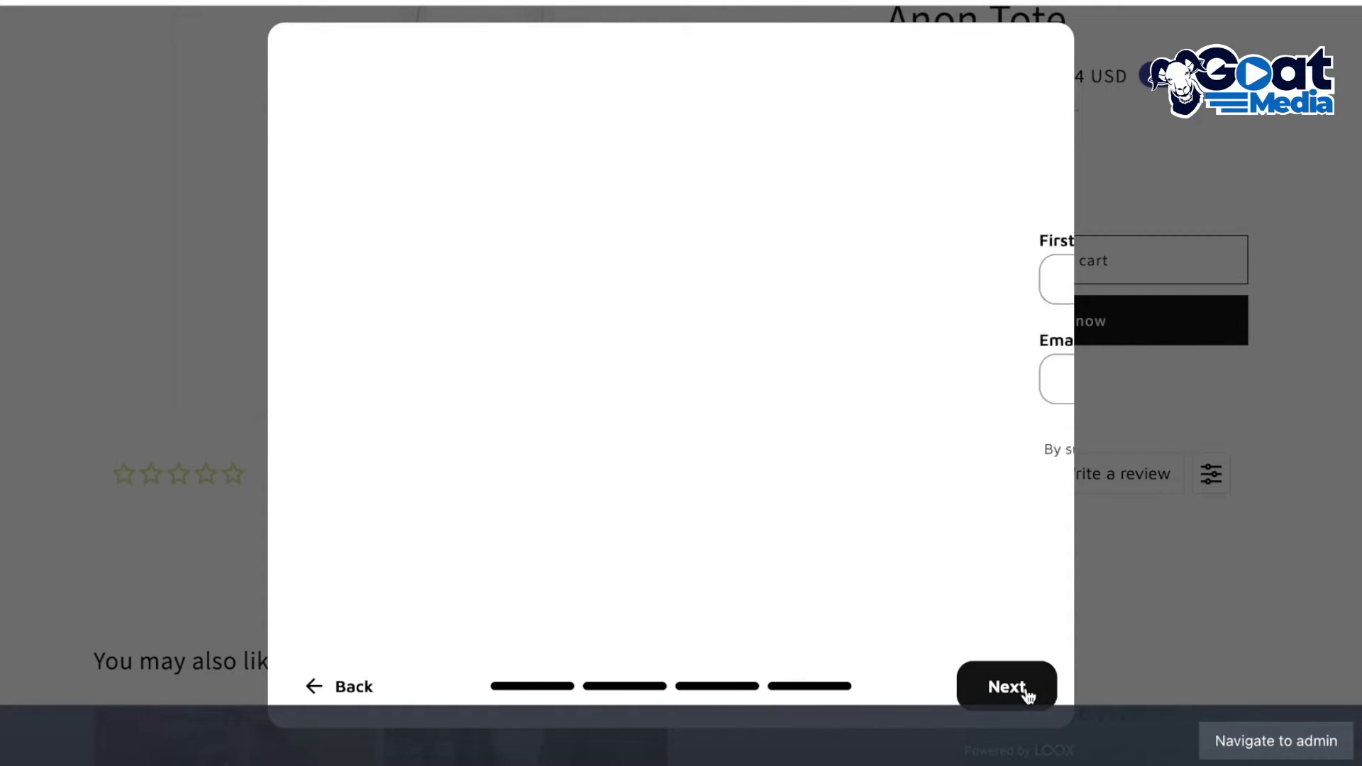
click(546, 283)
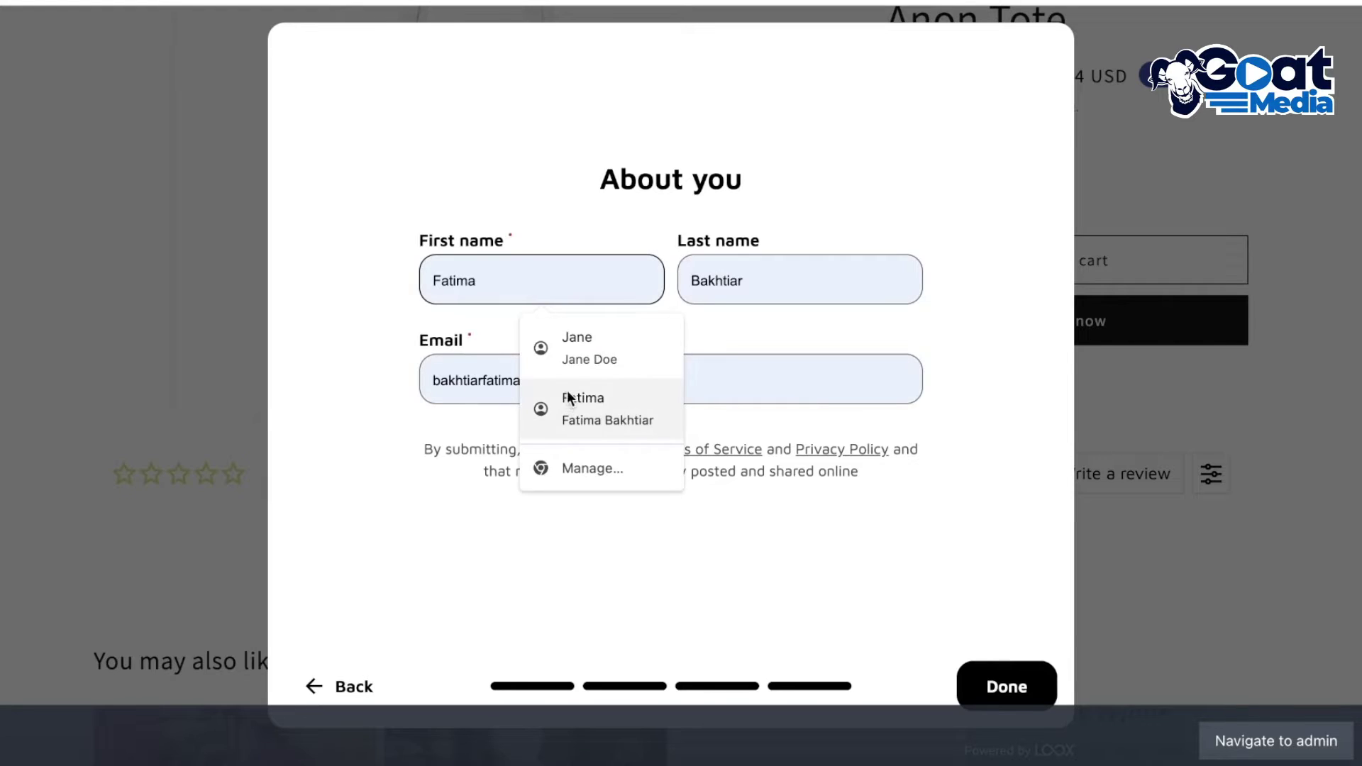
click(578, 339)
click(980, 678)
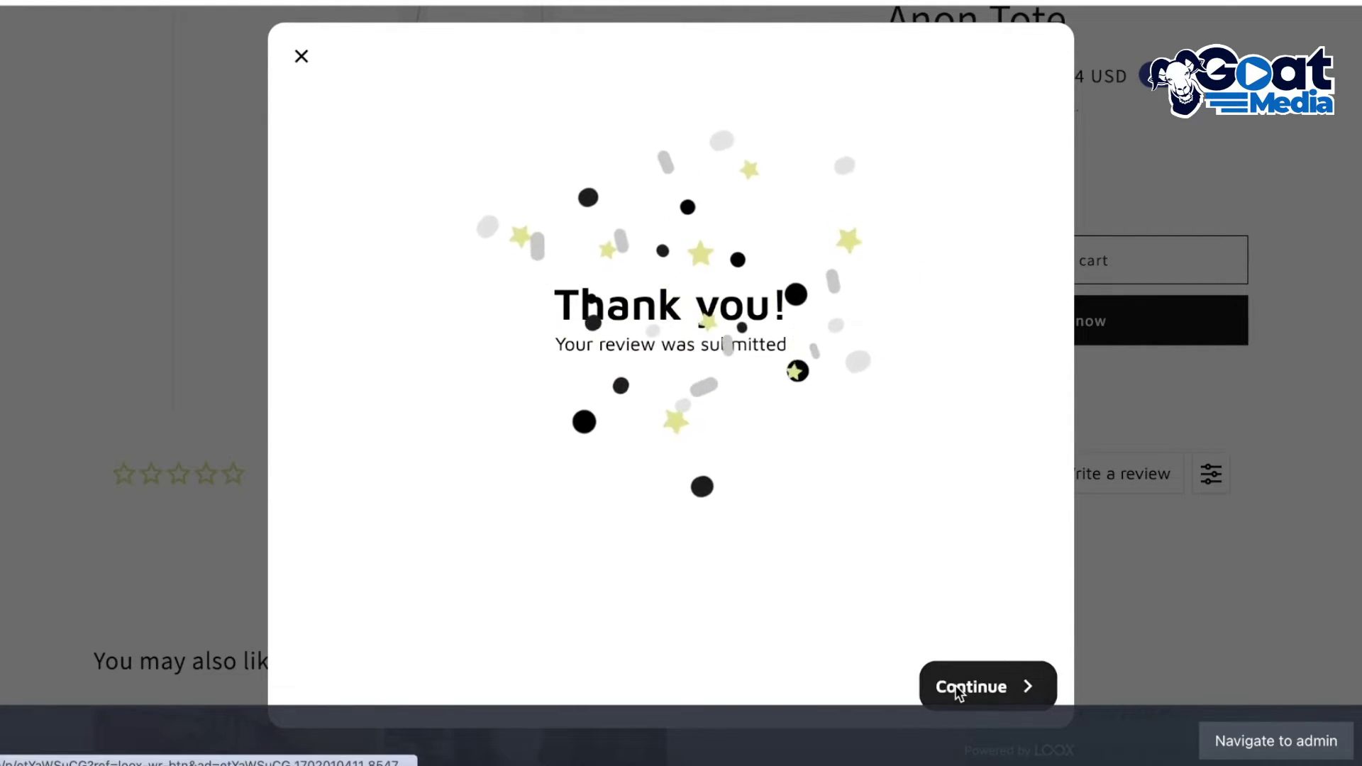
click(1003, 678)
Examine the submitted review and the star ratings on the Anon Tote product page
scroll(942, 565, down, 4)
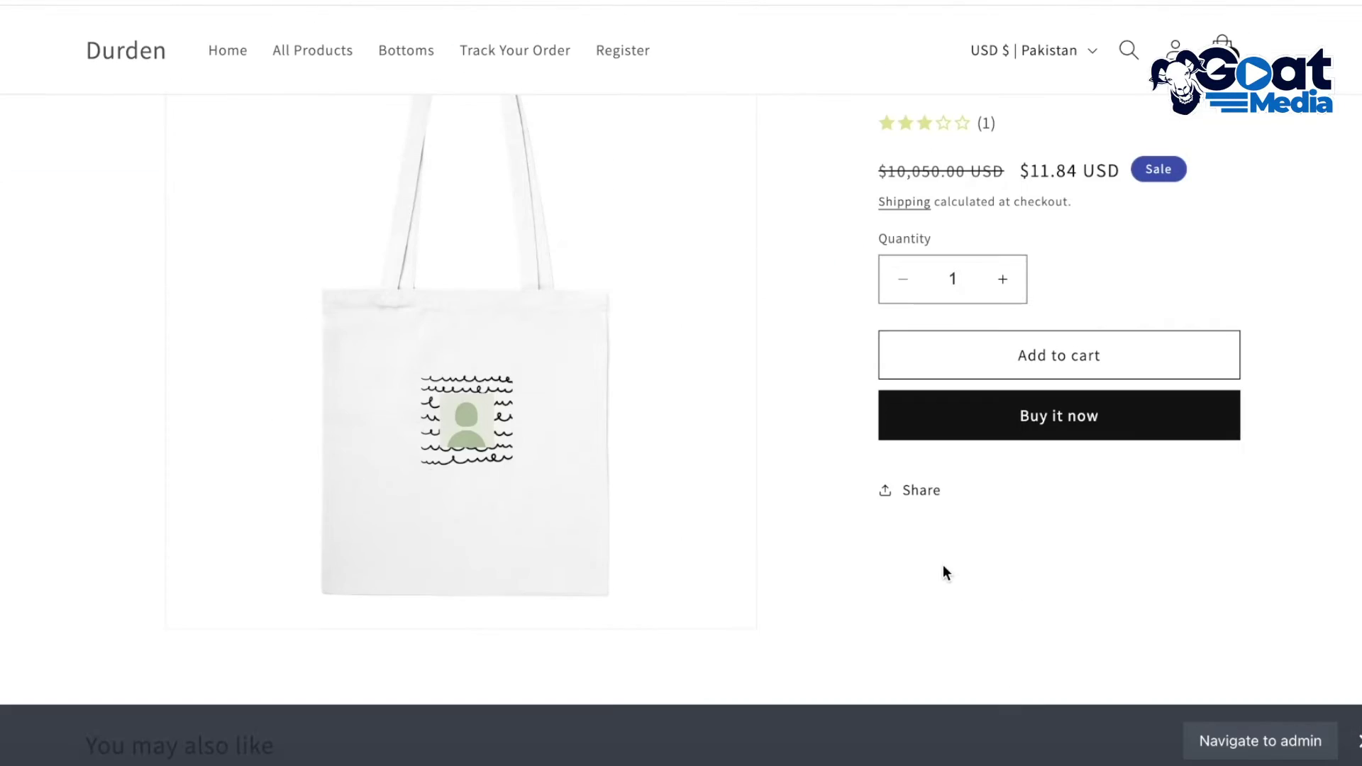
scroll(938, 575, down, 3)
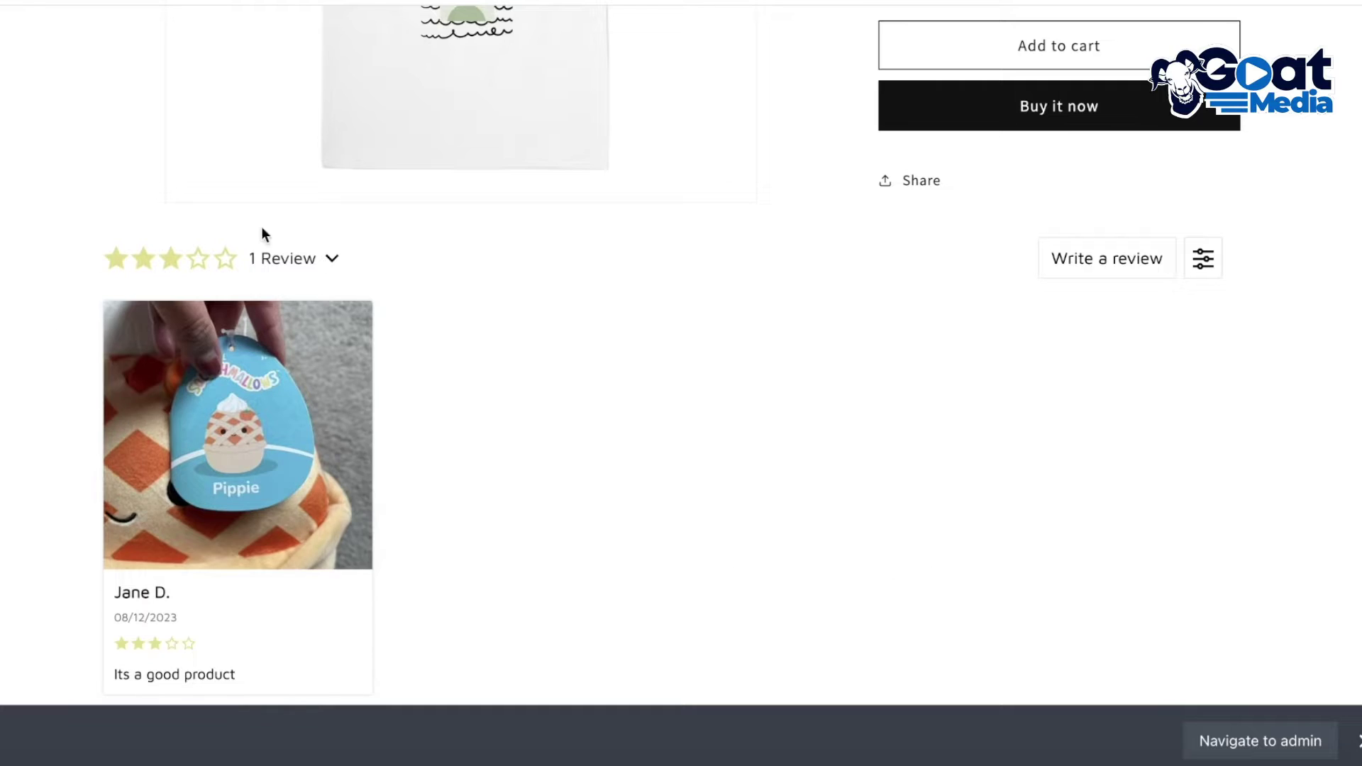
scroll(555, 426, down, 3)
scroll(555, 425, up, 3)
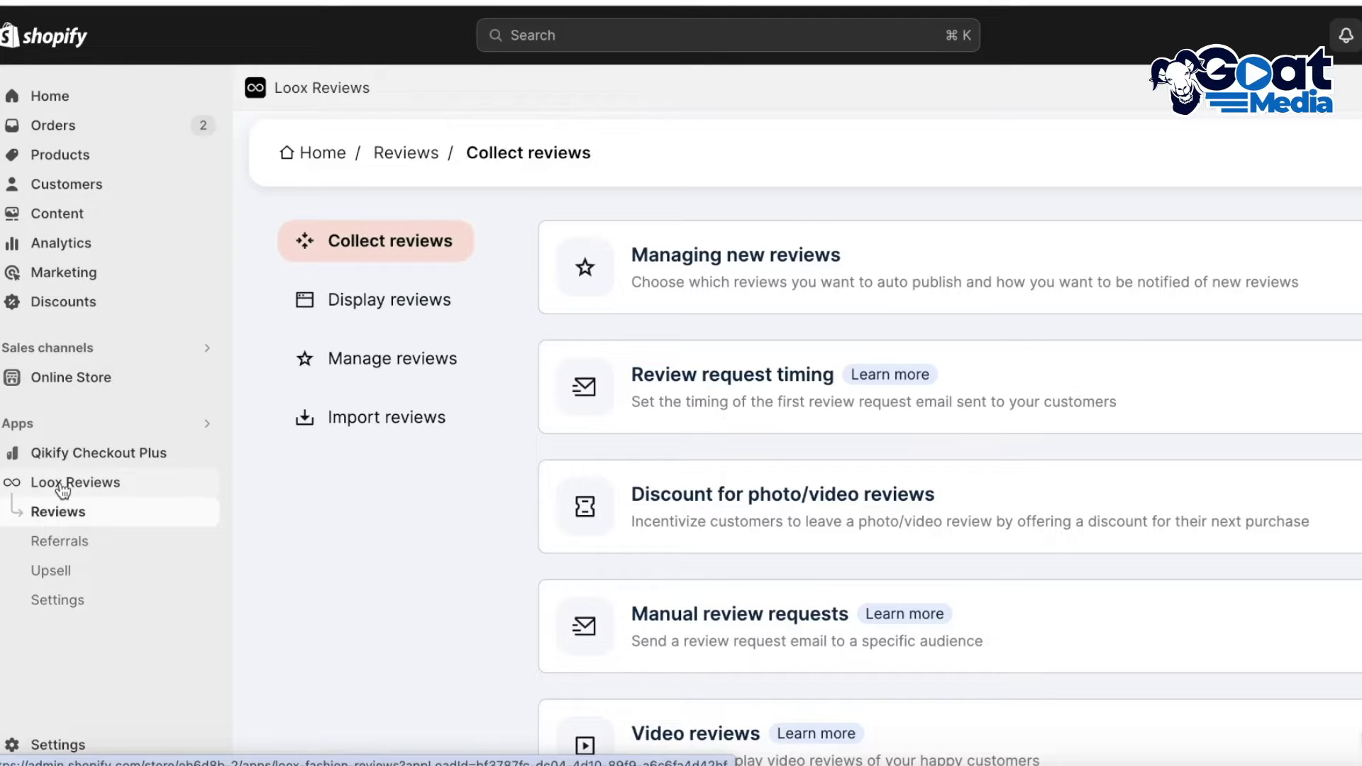
Return to the Loox Reviews home page in Shopify admin, dismiss the Pop-up Widget offer and look over the performance overview
click(63, 486)
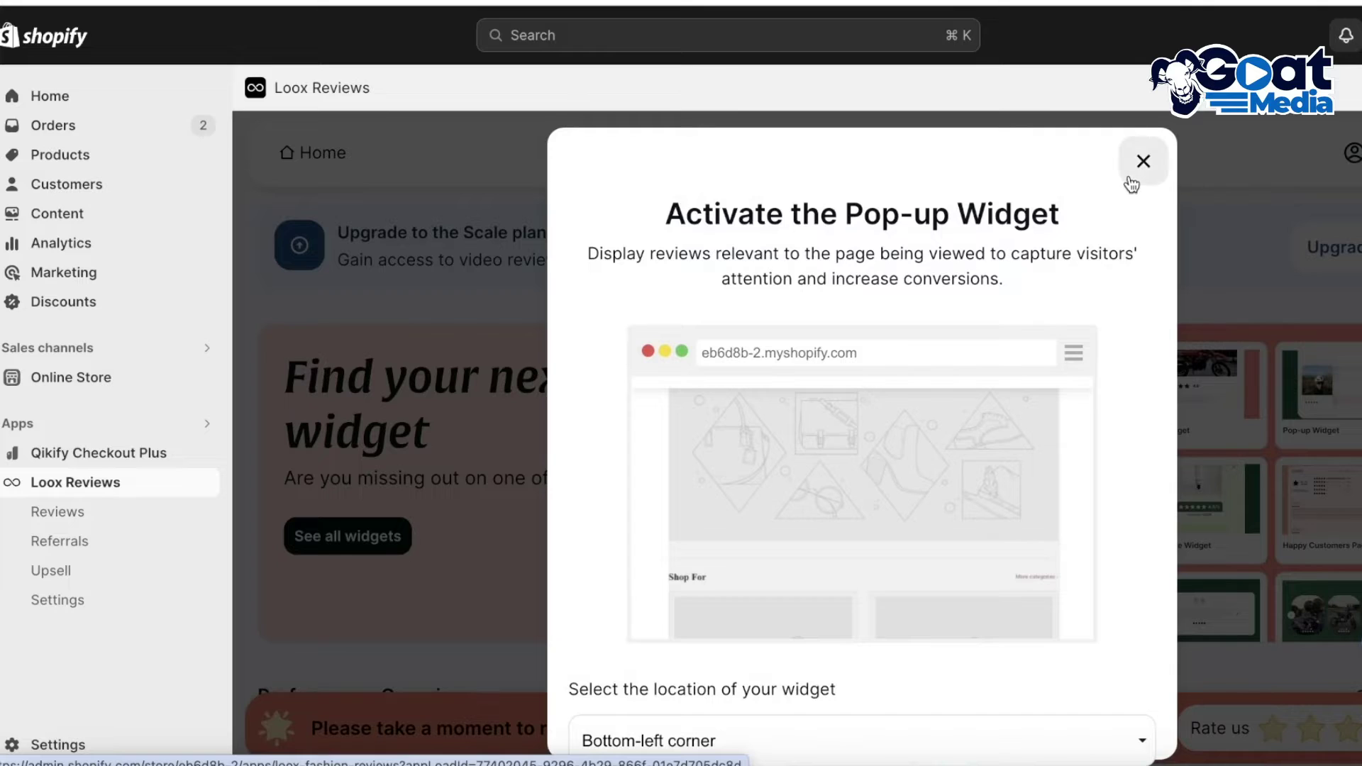
click(1133, 172)
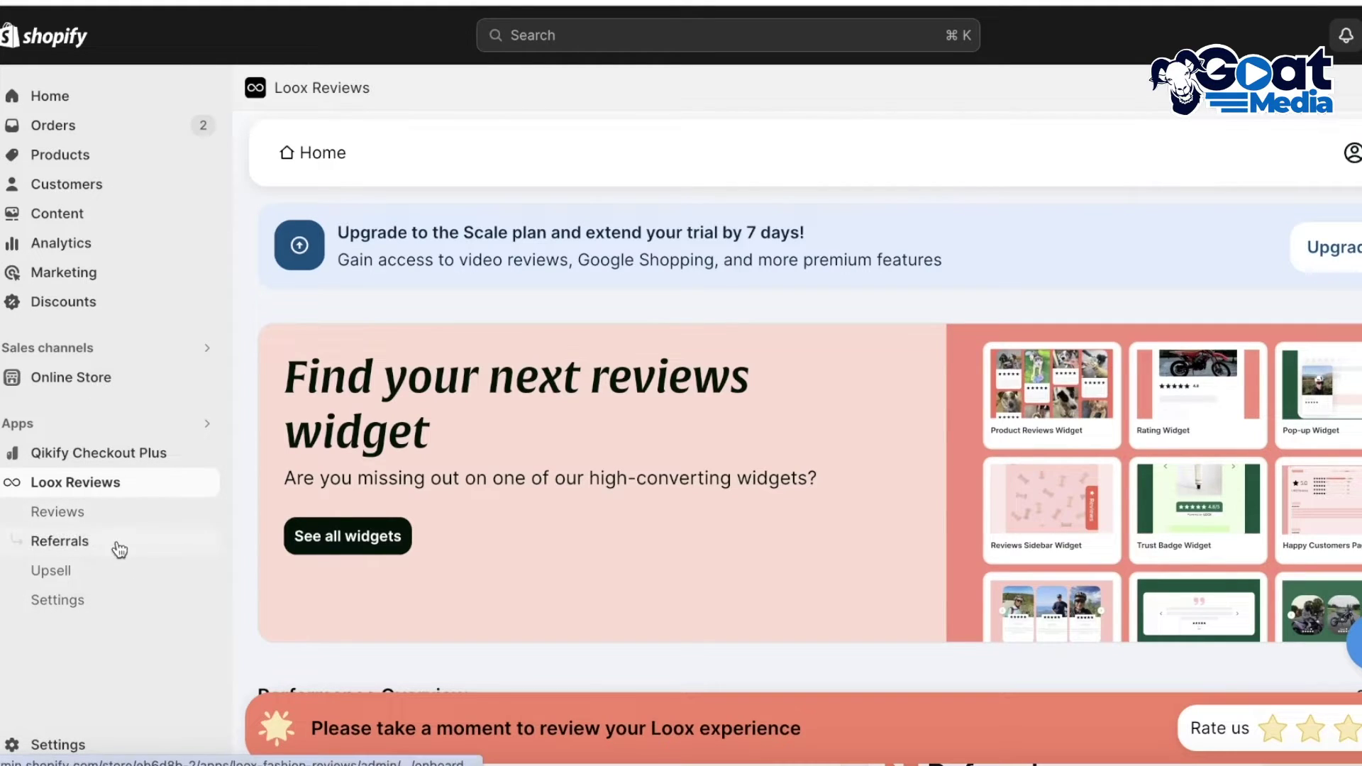
scroll(1309, 321, down, 8)
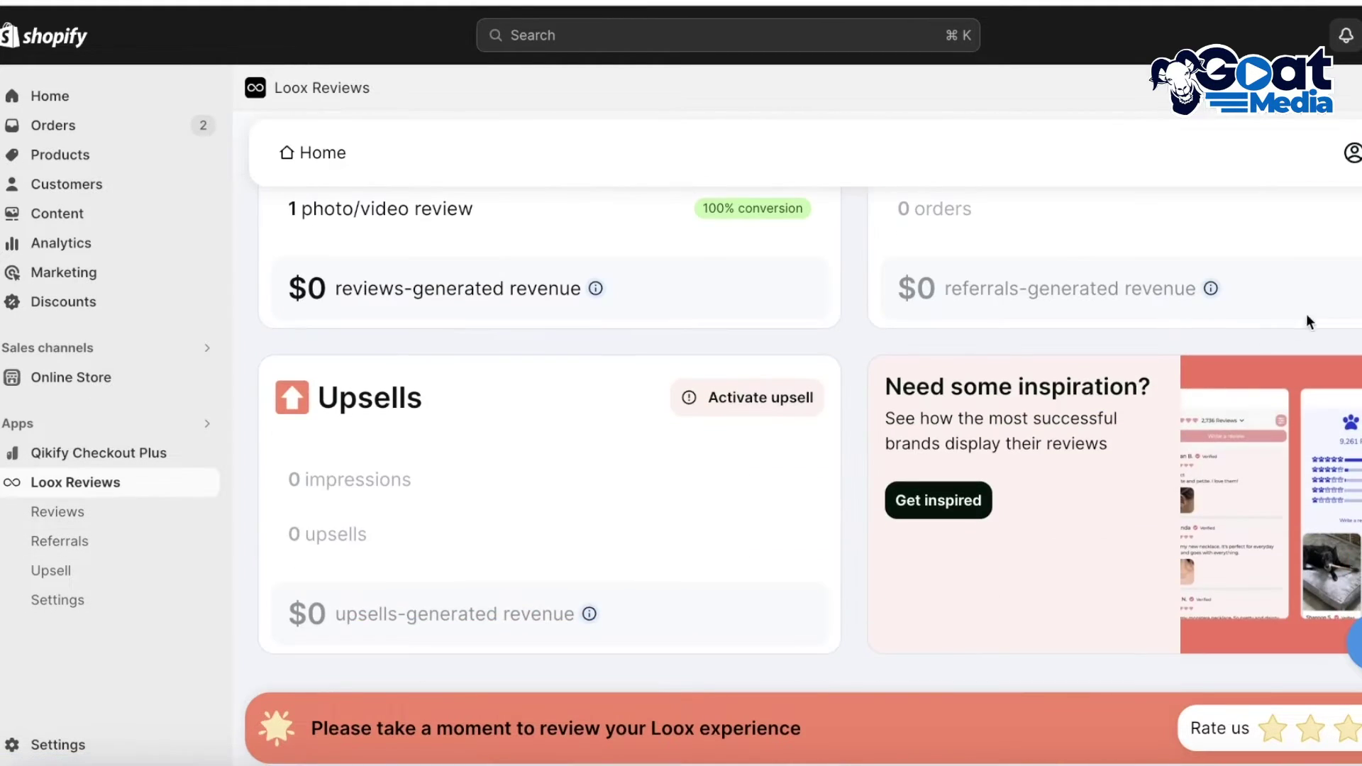
Open the Display reviews section and look through the available review widgets
click(39, 527)
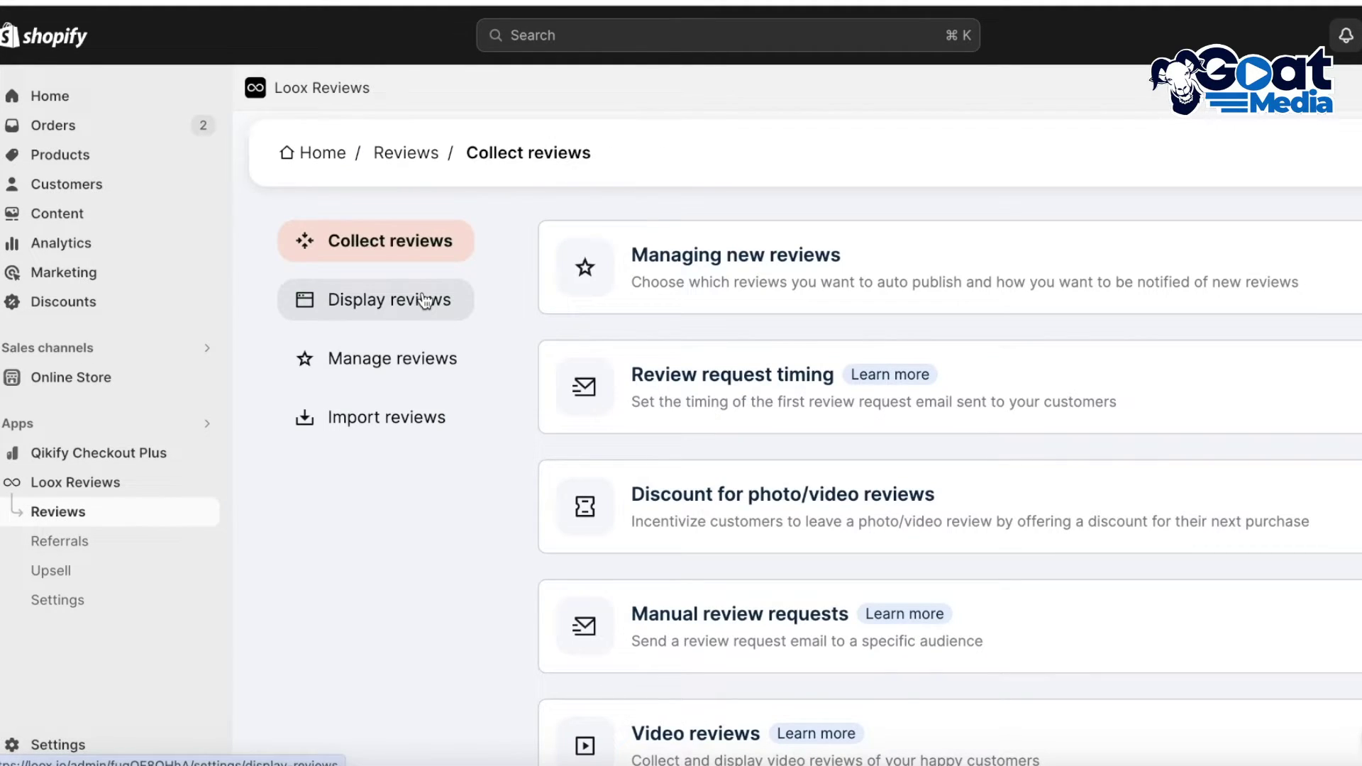
click(424, 300)
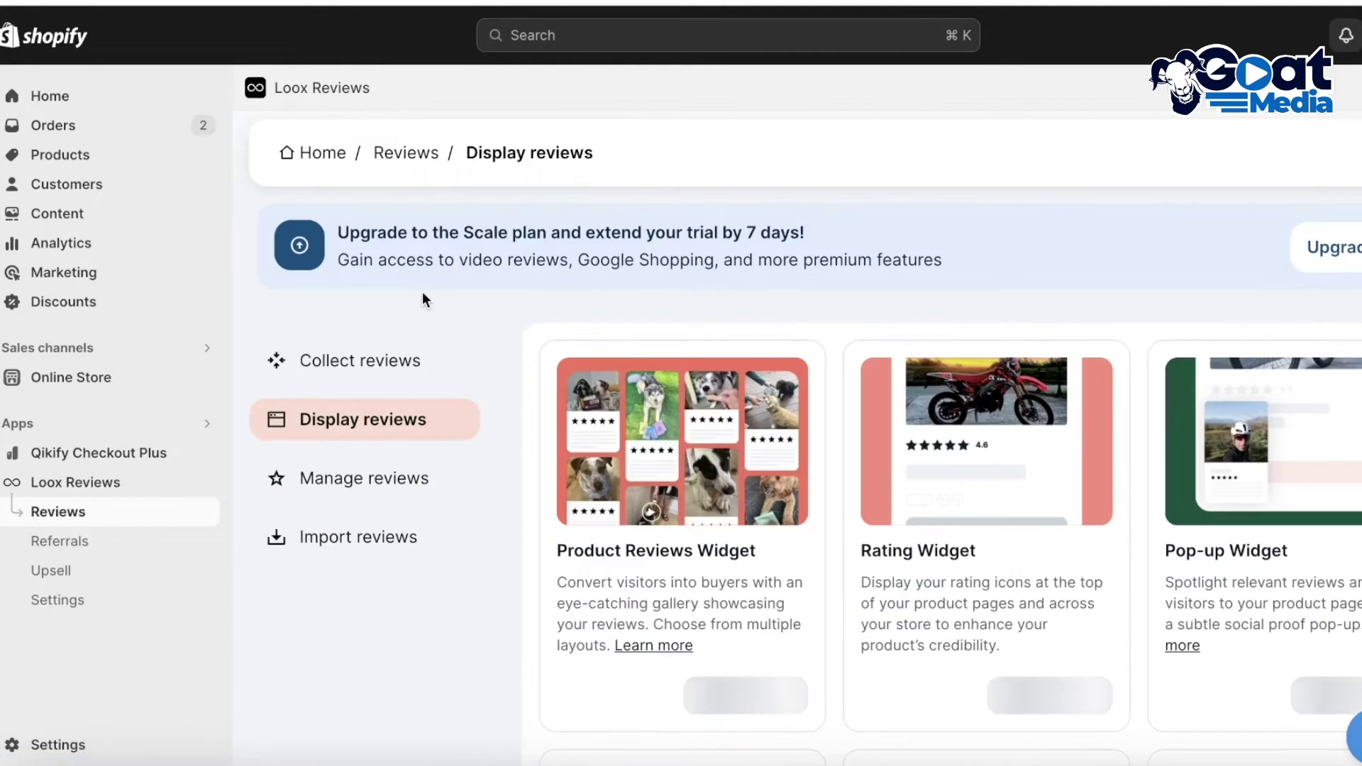
scroll(686, 461, down, 10)
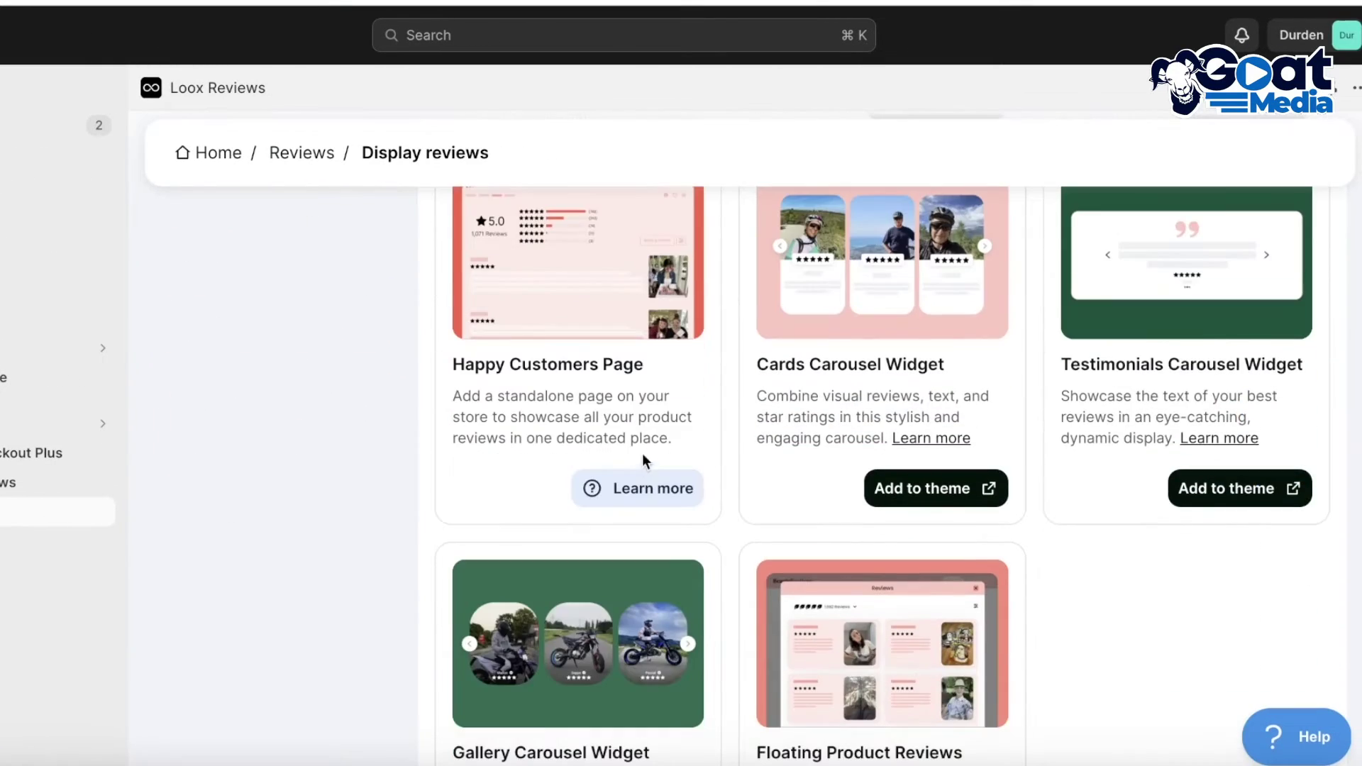
scroll(997, 367, down, 3)
scroll(997, 367, up, 15)
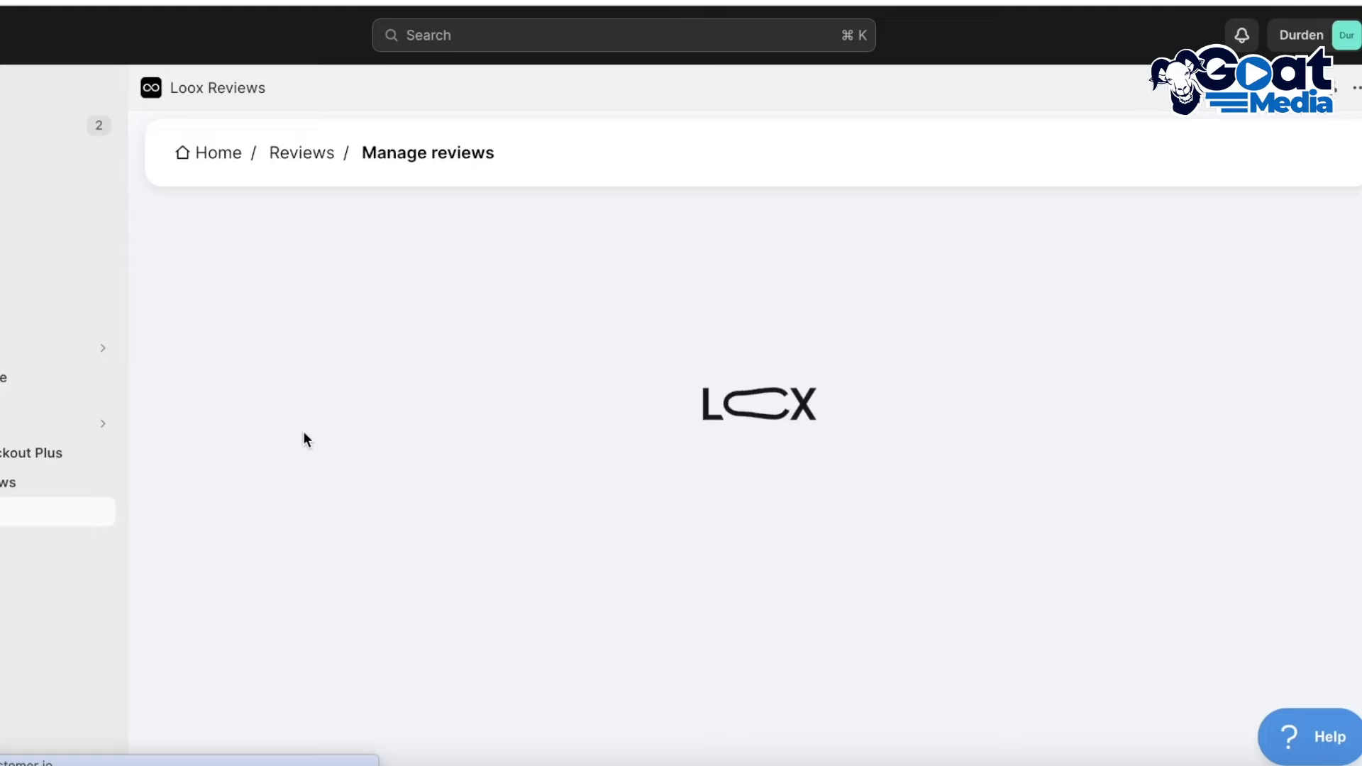
Find the Anon Tote review in the Manage reviews section and view the additional actions available for it
scroll(1080, 278, down, 2)
scroll(1080, 275, down, 5)
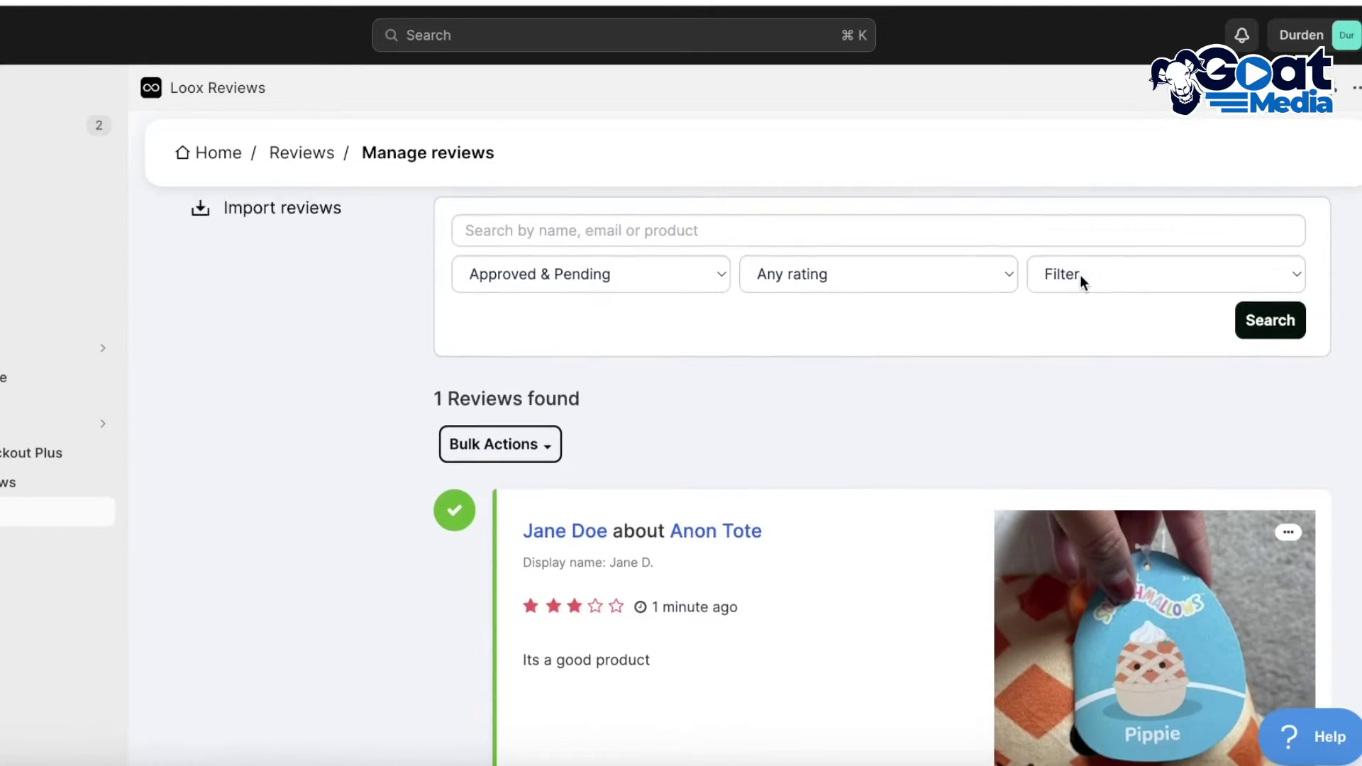
scroll(1260, 553, down, 1)
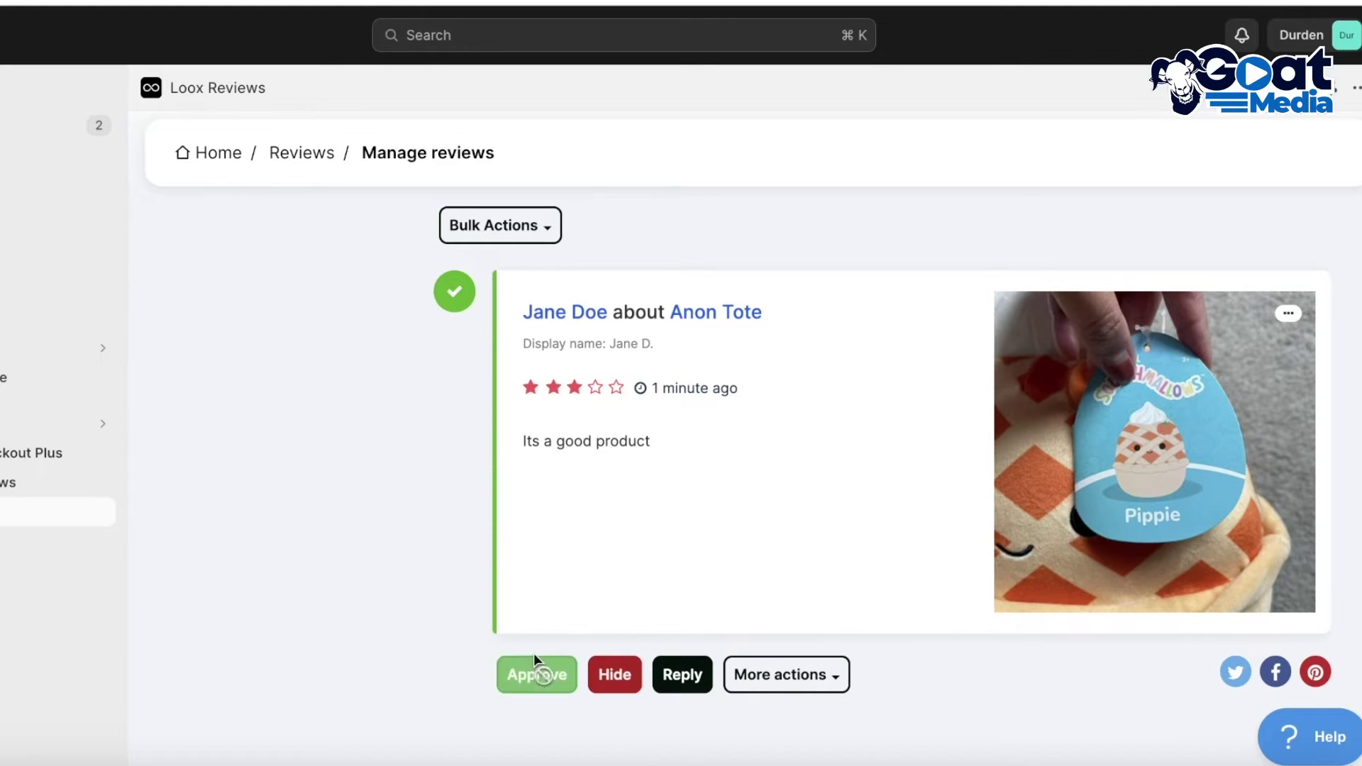
click(781, 674)
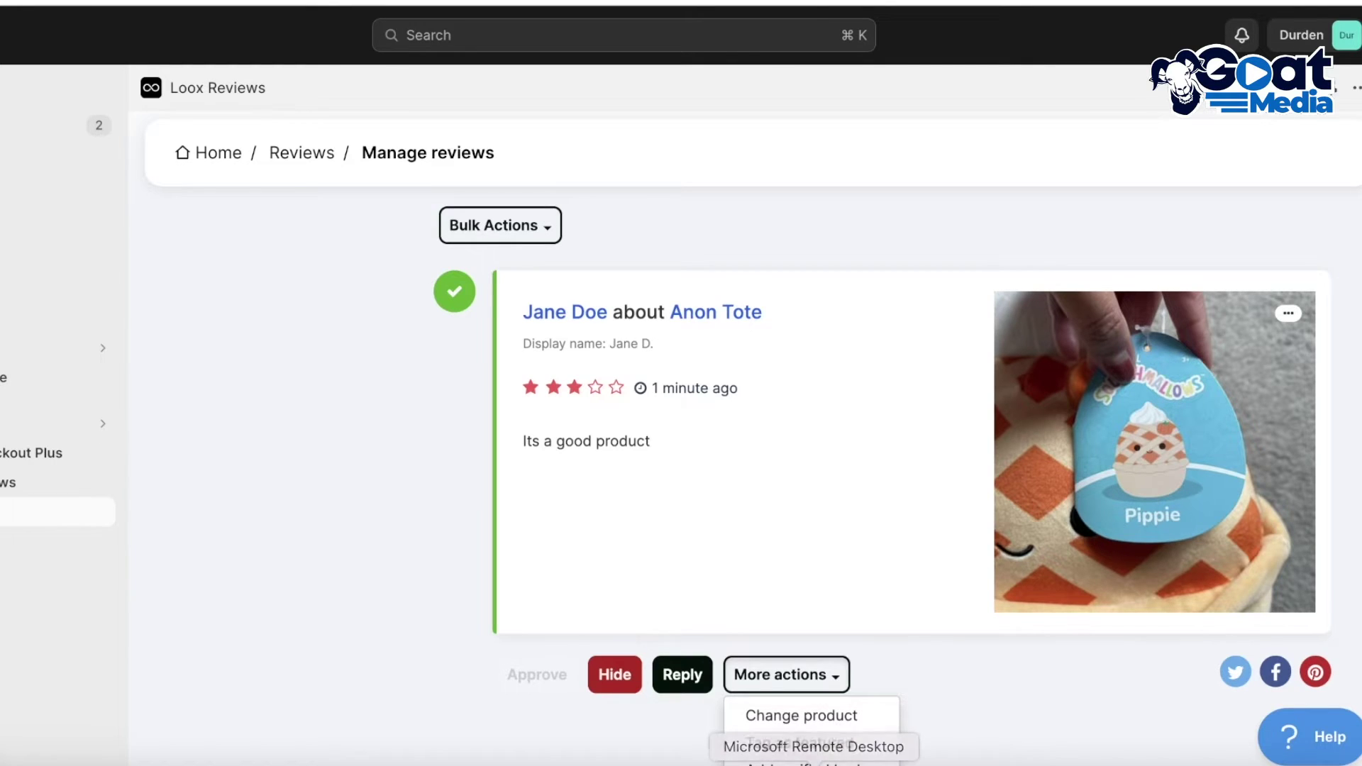
click(1040, 680)
click(788, 675)
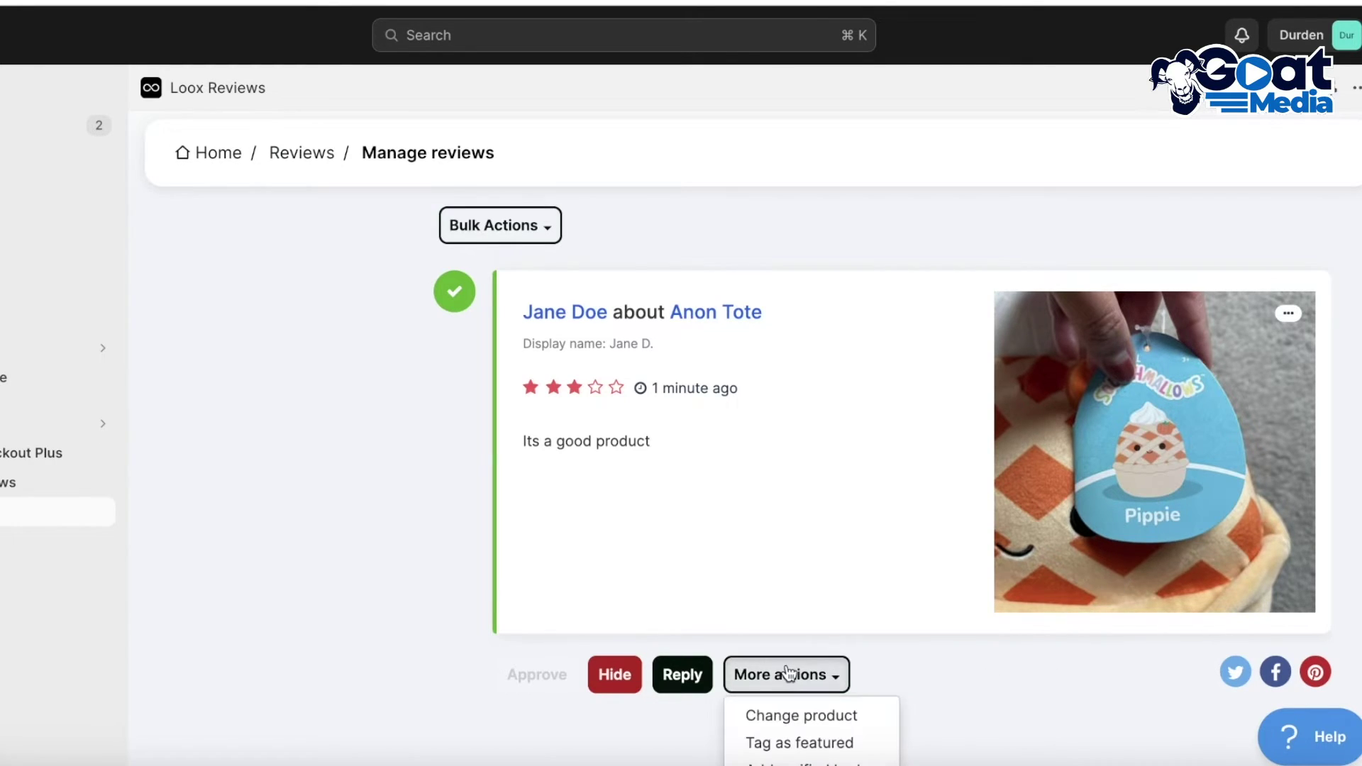
Add the verified badge to the Anon Tote review by approving its manual review verification
click(829, 763)
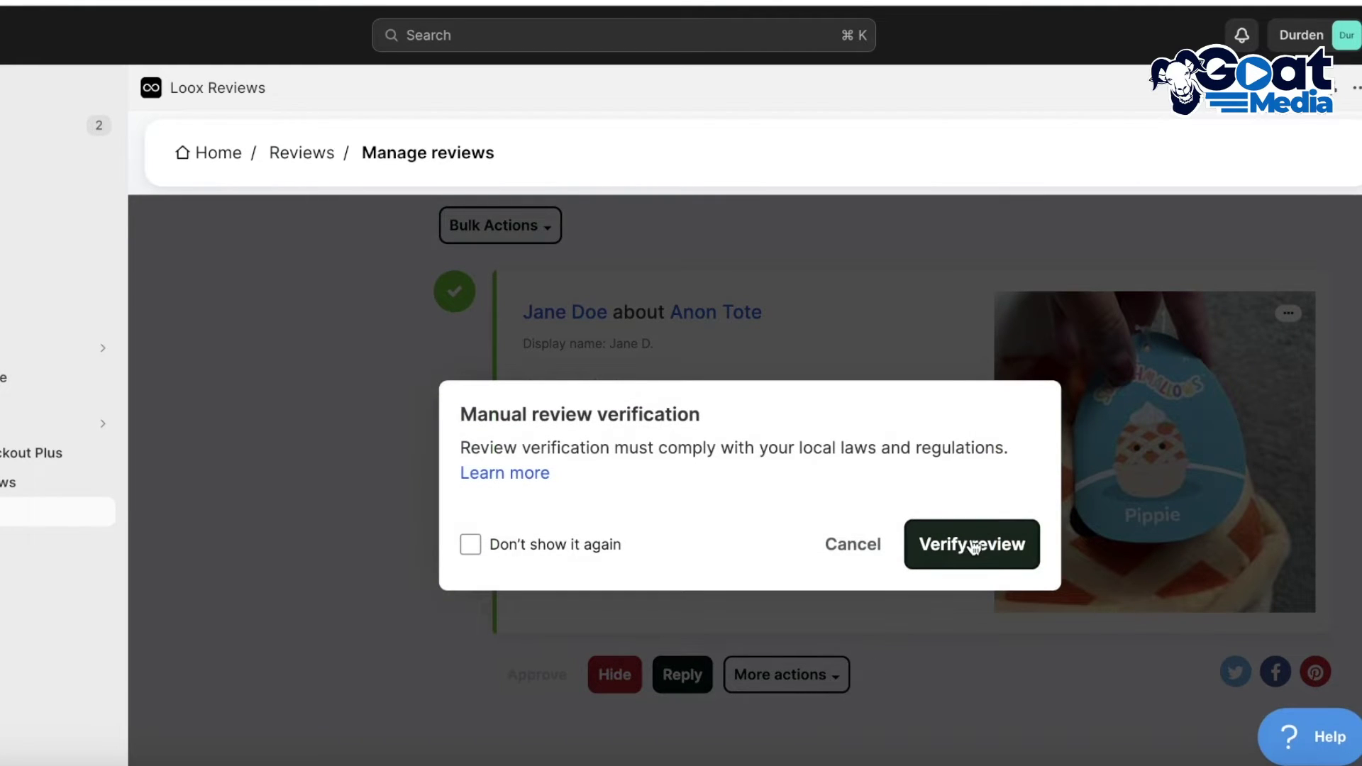
click(986, 550)
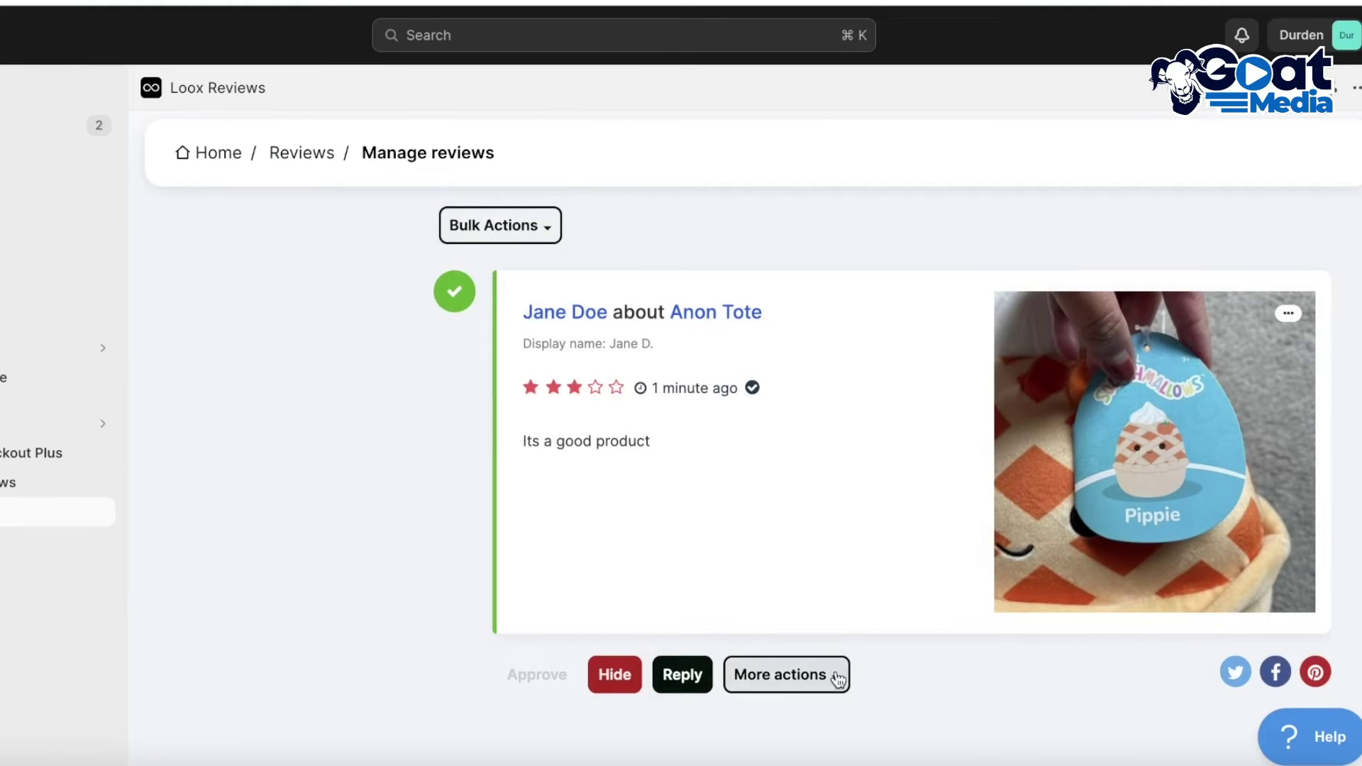
click(837, 677)
click(934, 462)
Look over the Manage reviews page, checking the photo options of the Anon Tote review and the available bulk actions
scroll(776, 451, up, 6)
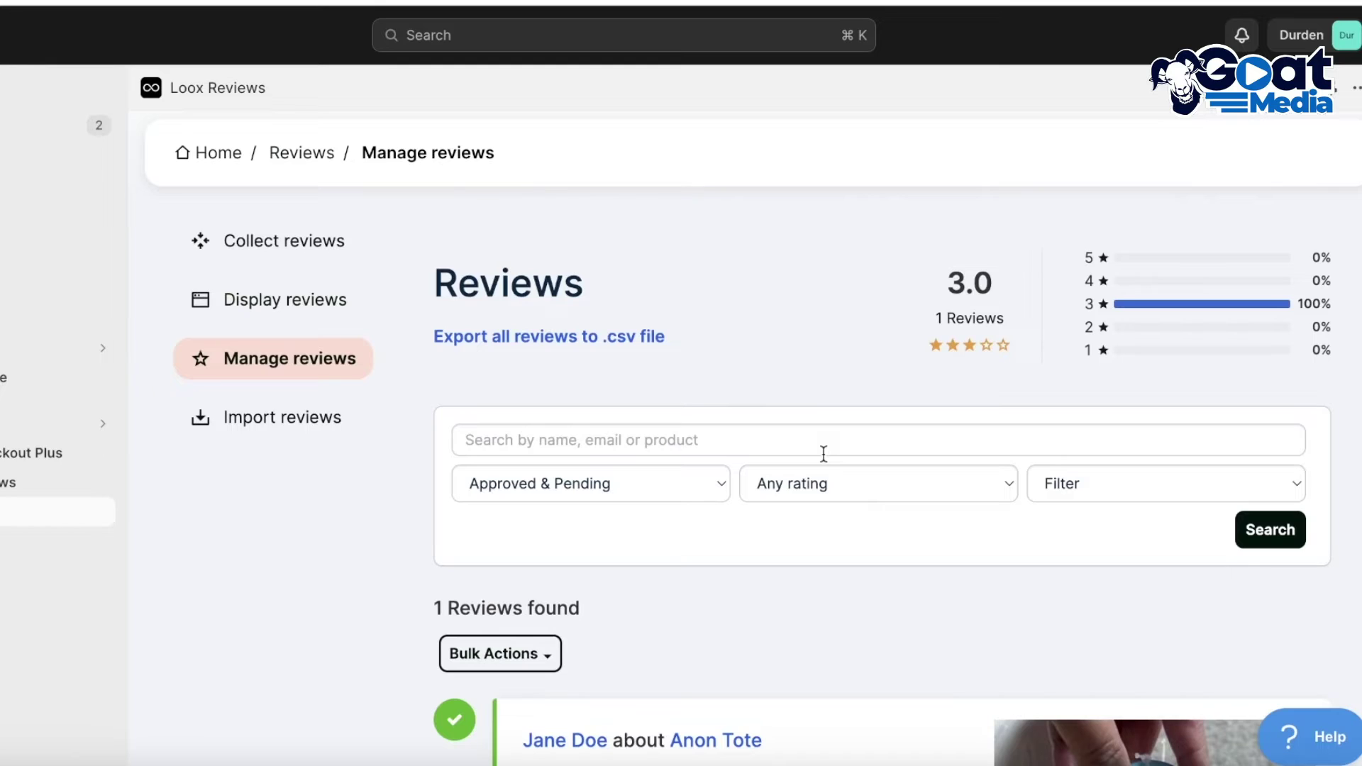
scroll(878, 470, down, 5)
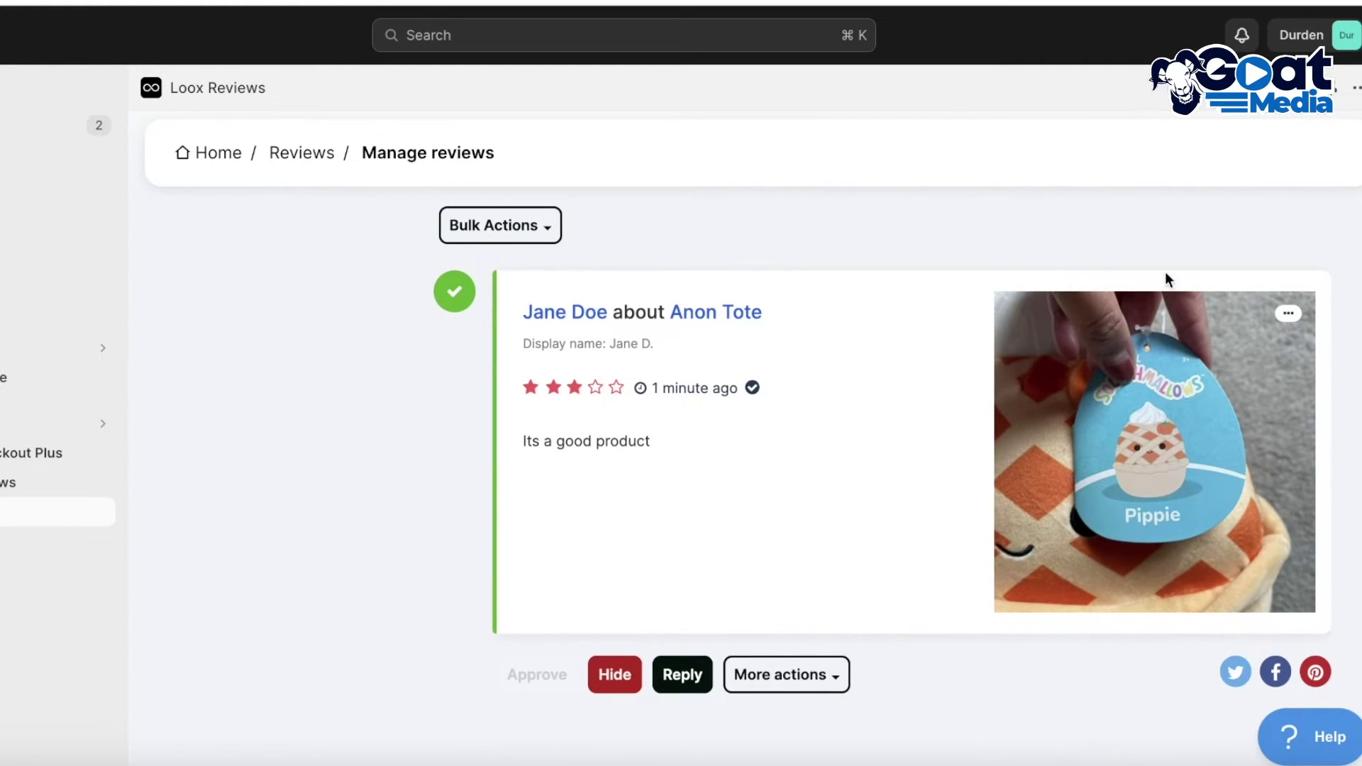
click(1288, 320)
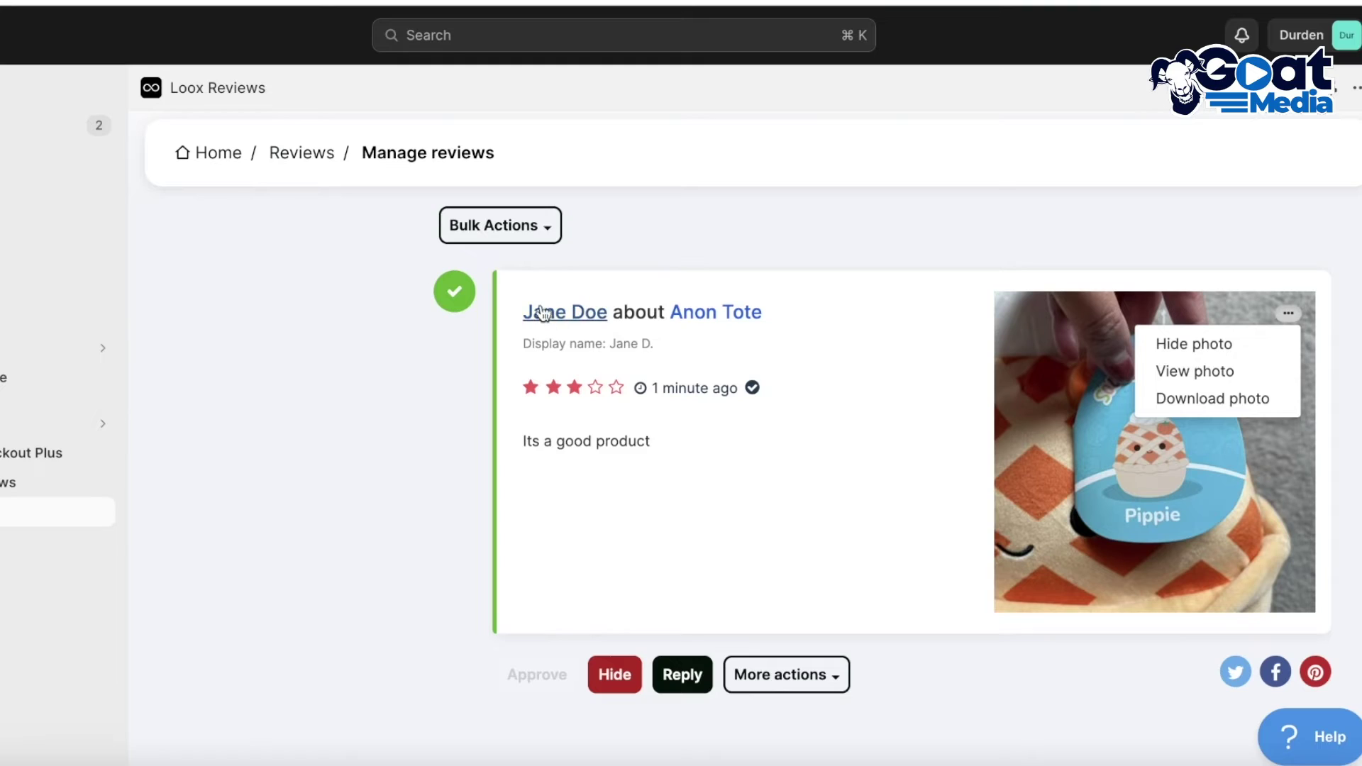
click(537, 240)
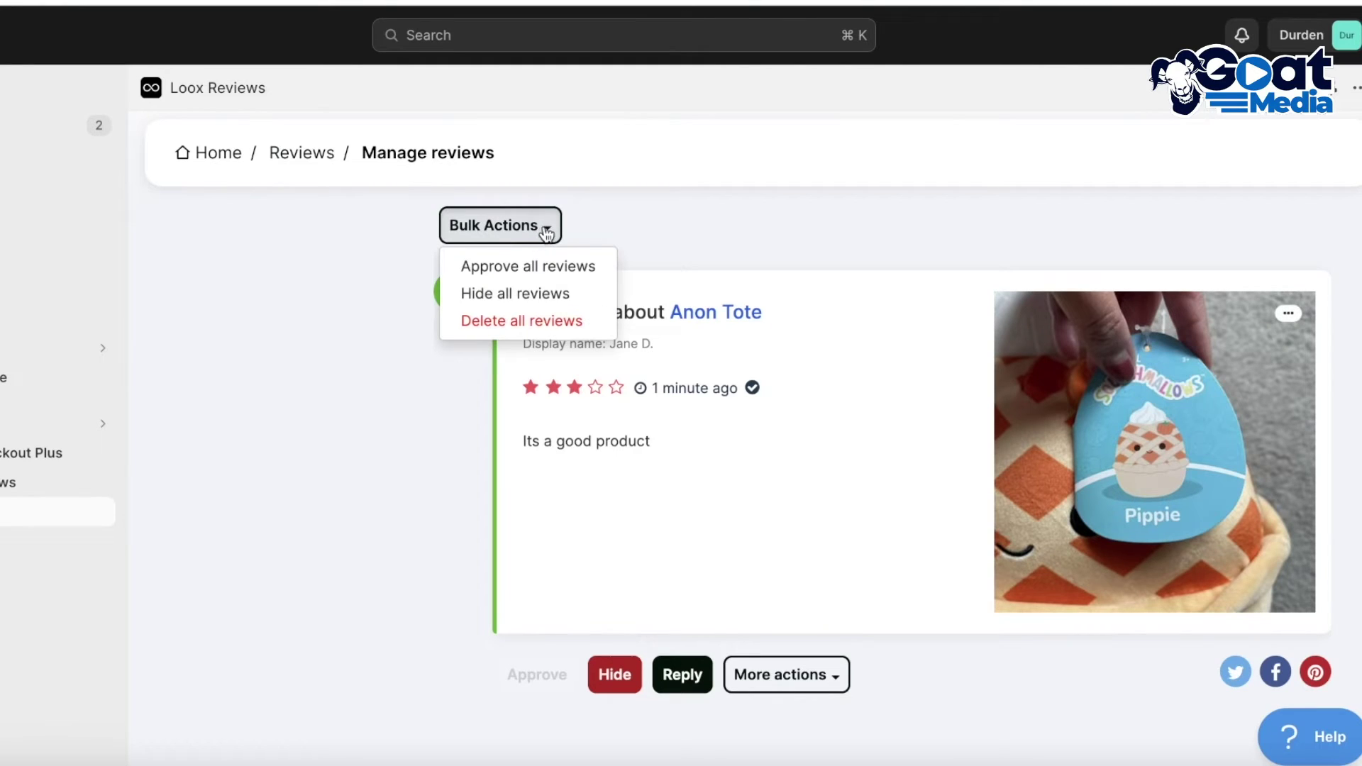
click(602, 225)
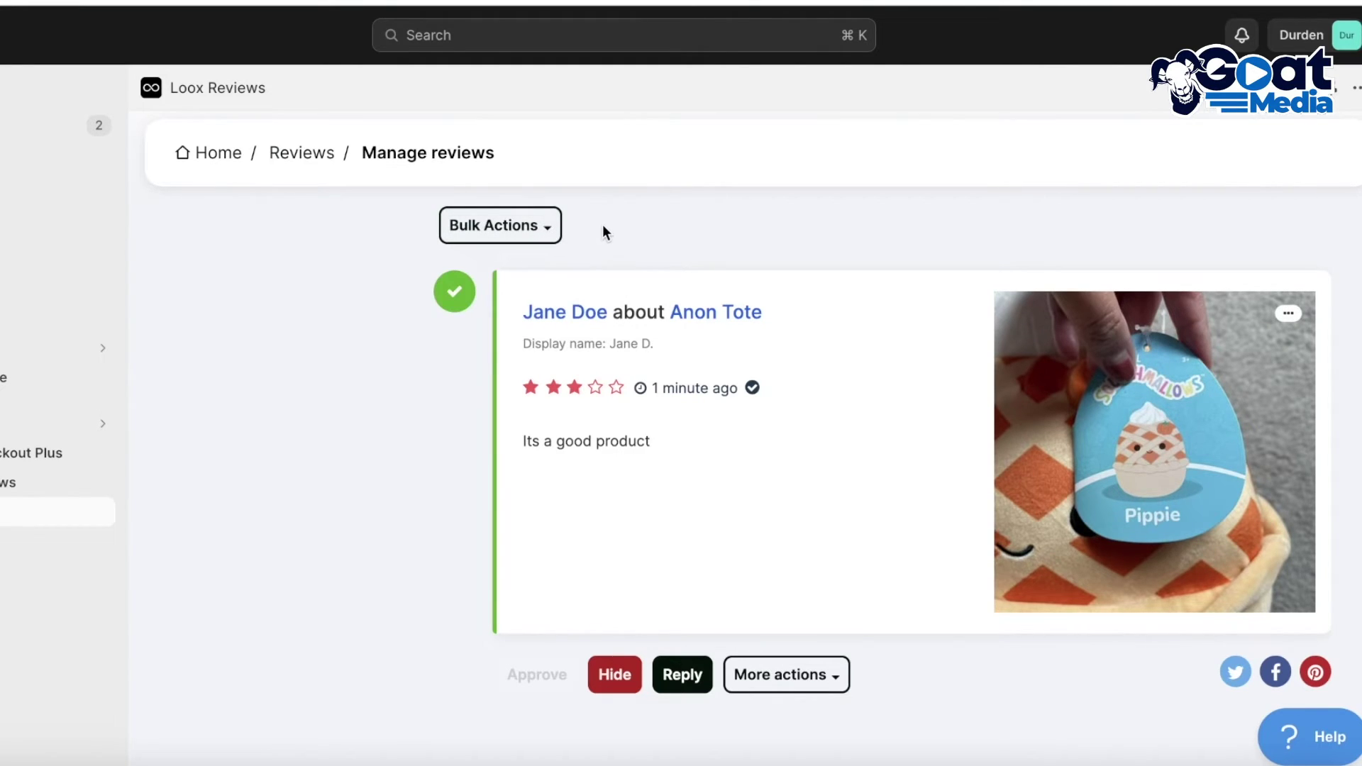
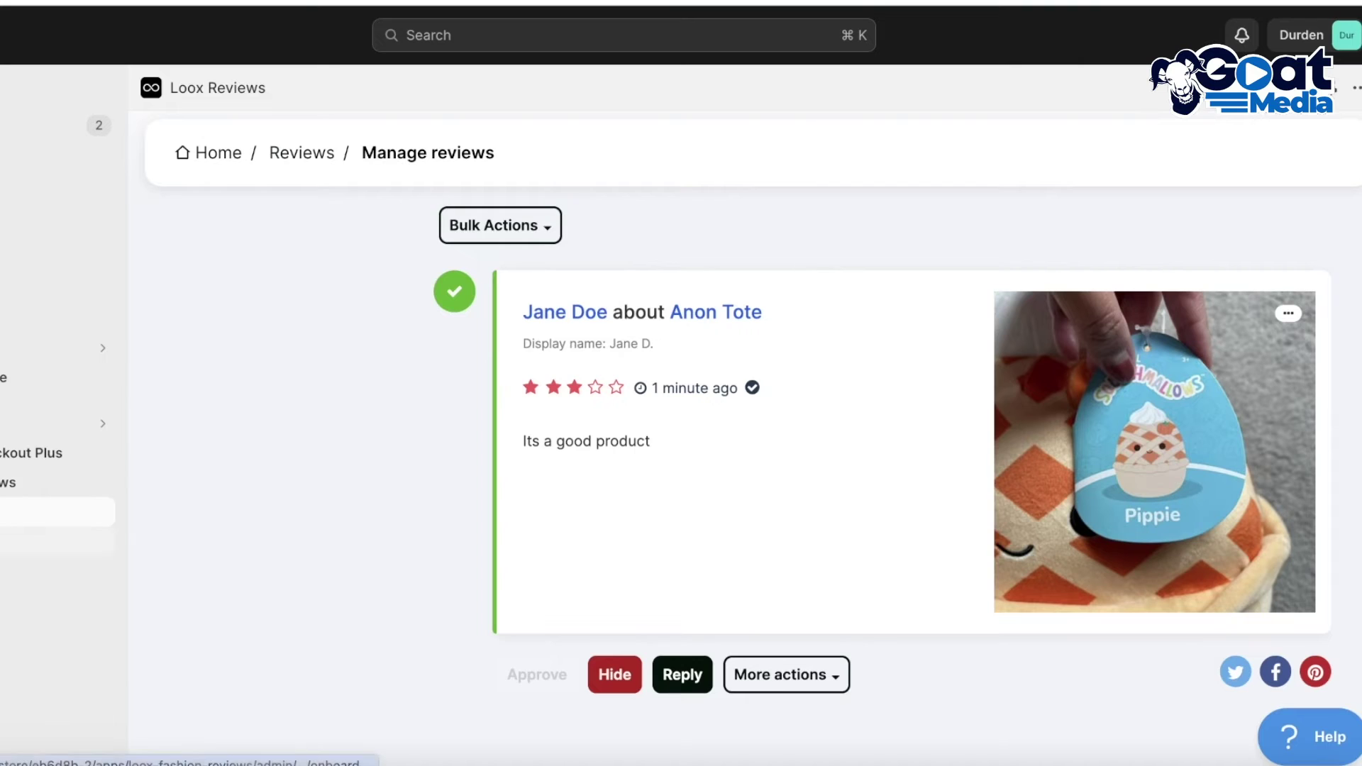
View the Loox Referrals setup page, and start creating the first post-purchase offer in the Upsell section
click(68, 553)
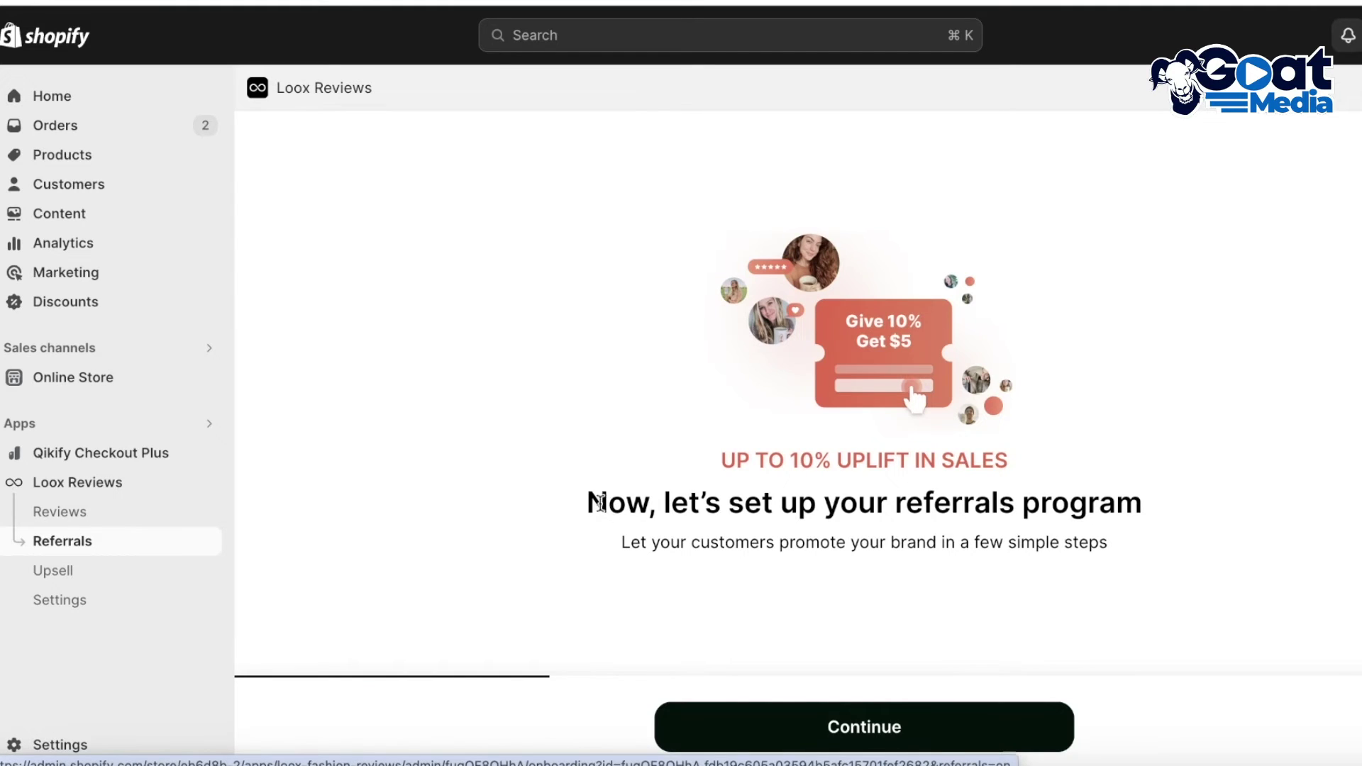
click(32, 576)
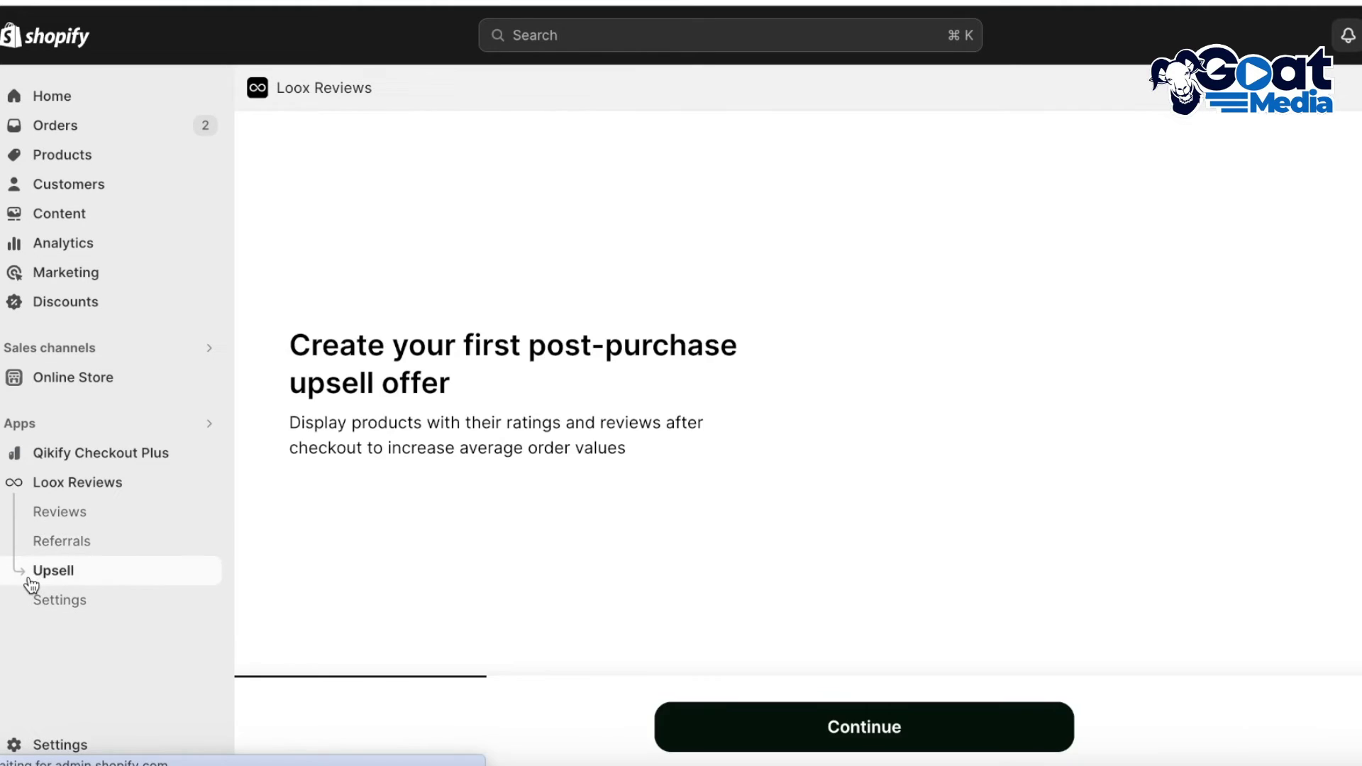
click(708, 722)
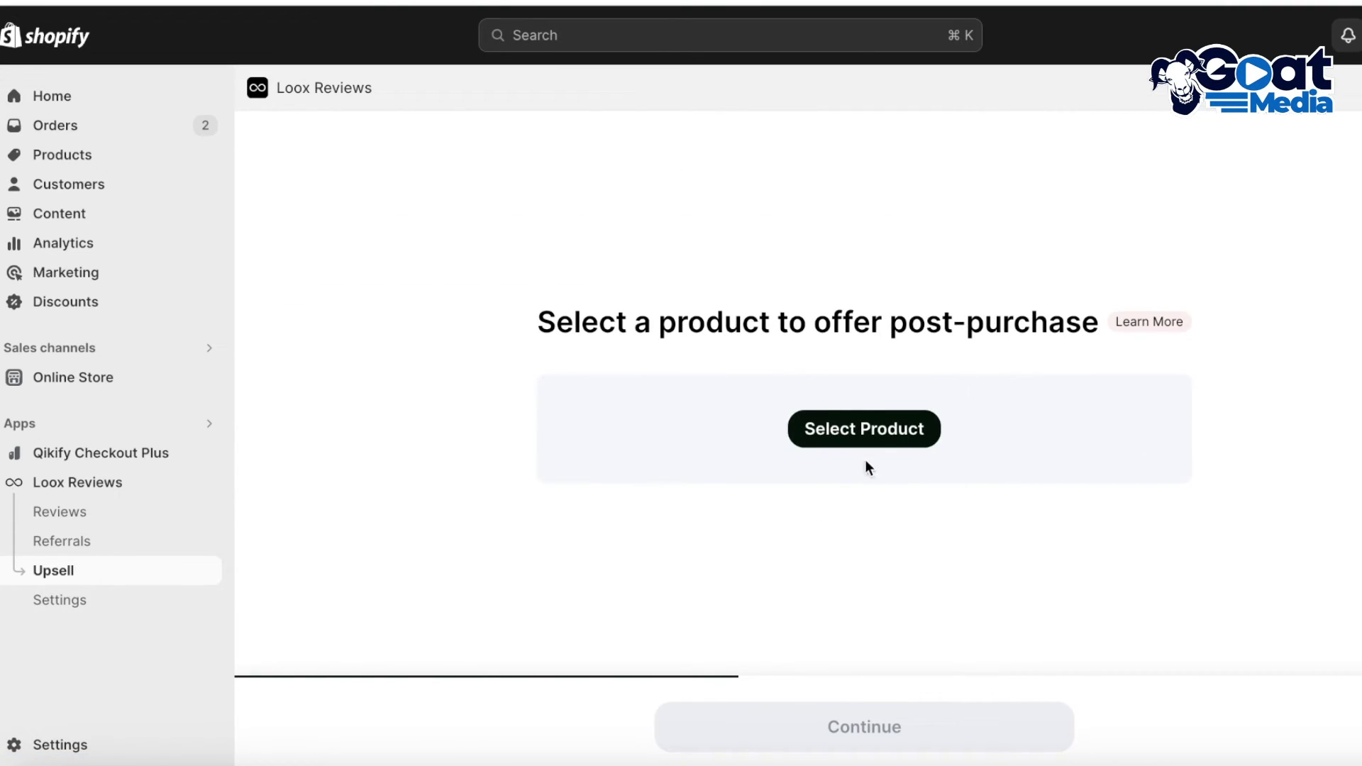
Choose the whole Donut Case product as the post-purchase offer and continue to the discount stage
click(865, 439)
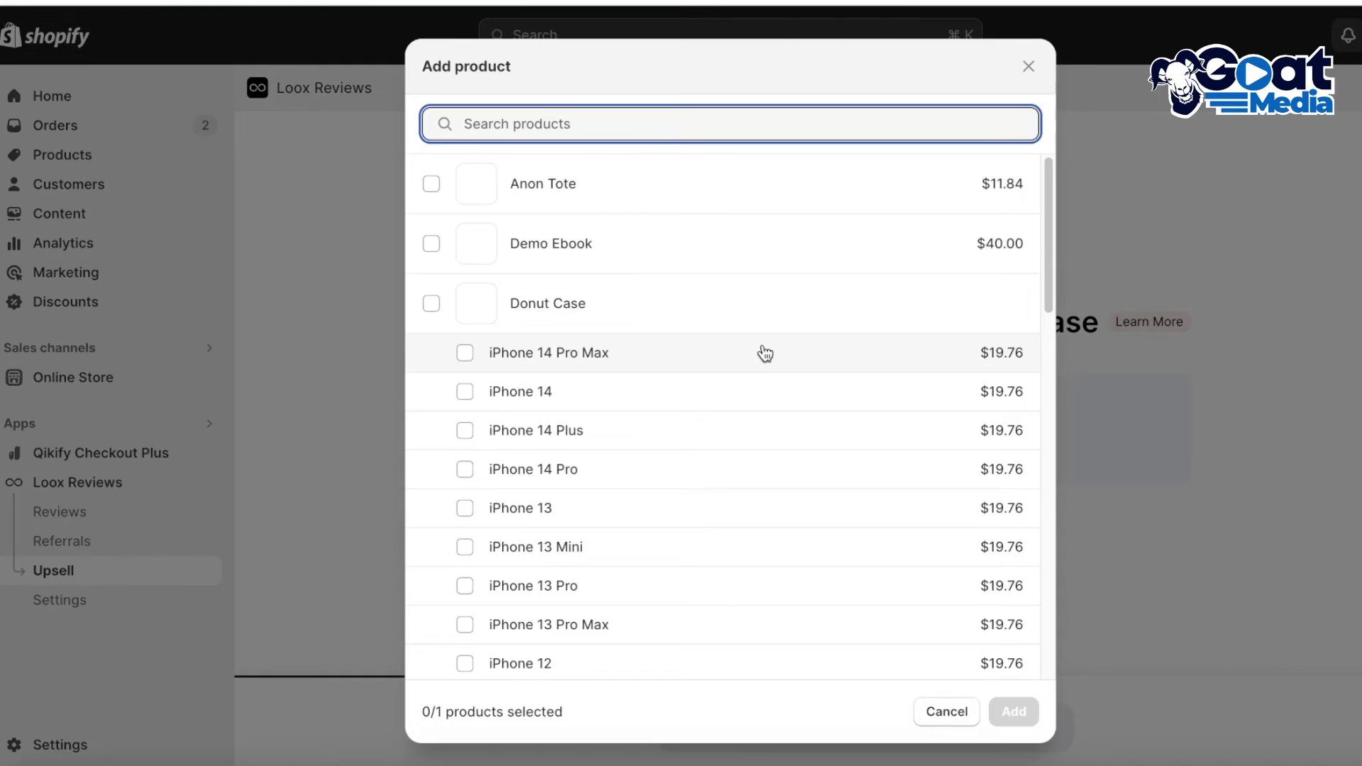
scroll(451, 260, down, 10)
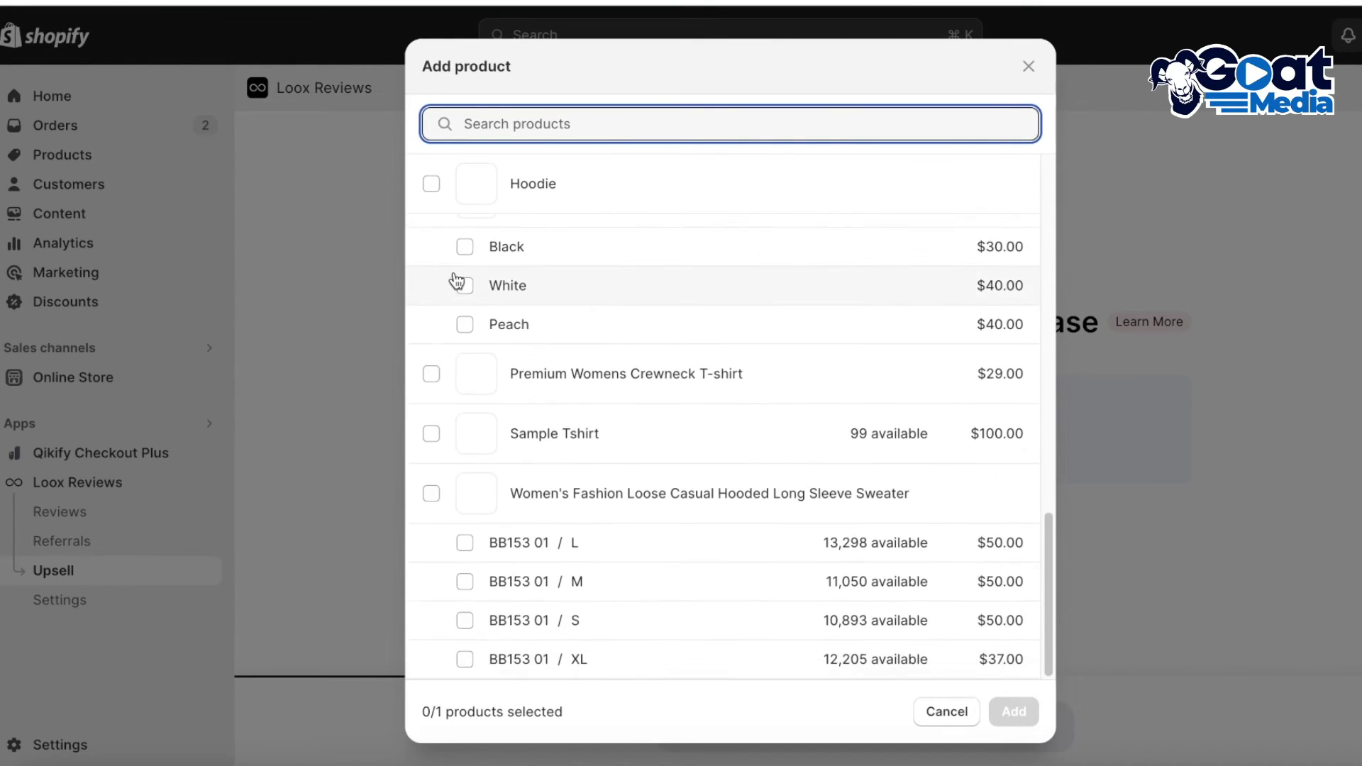
scroll(469, 376, up, 10)
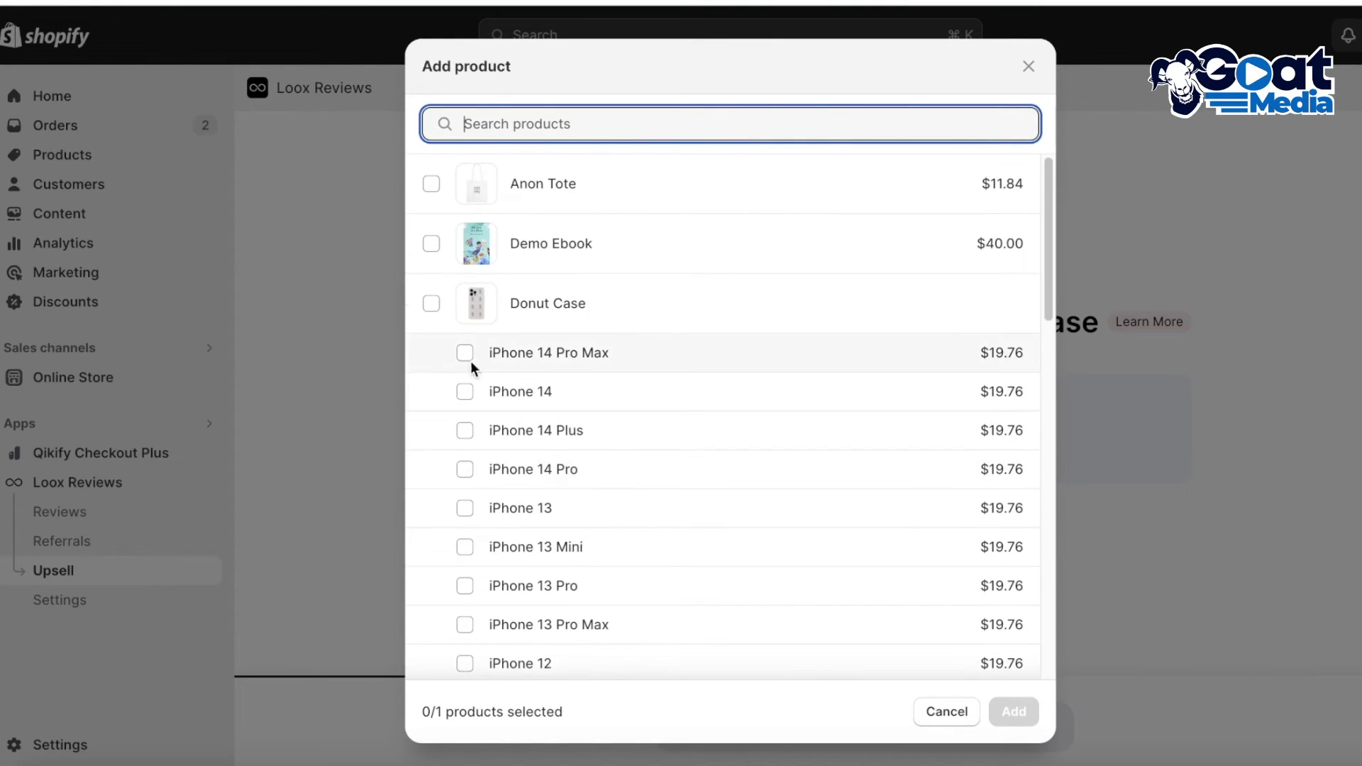
click(431, 304)
click(1008, 712)
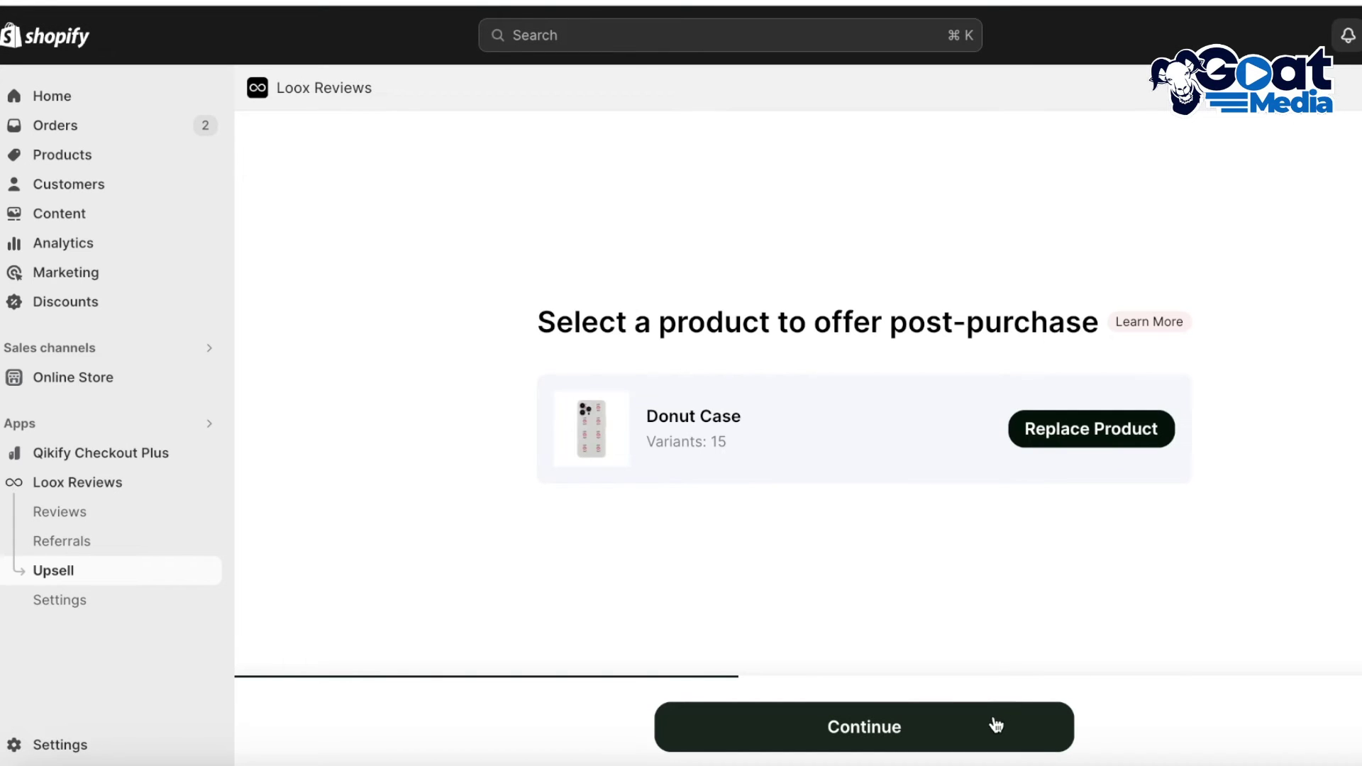
click(997, 724)
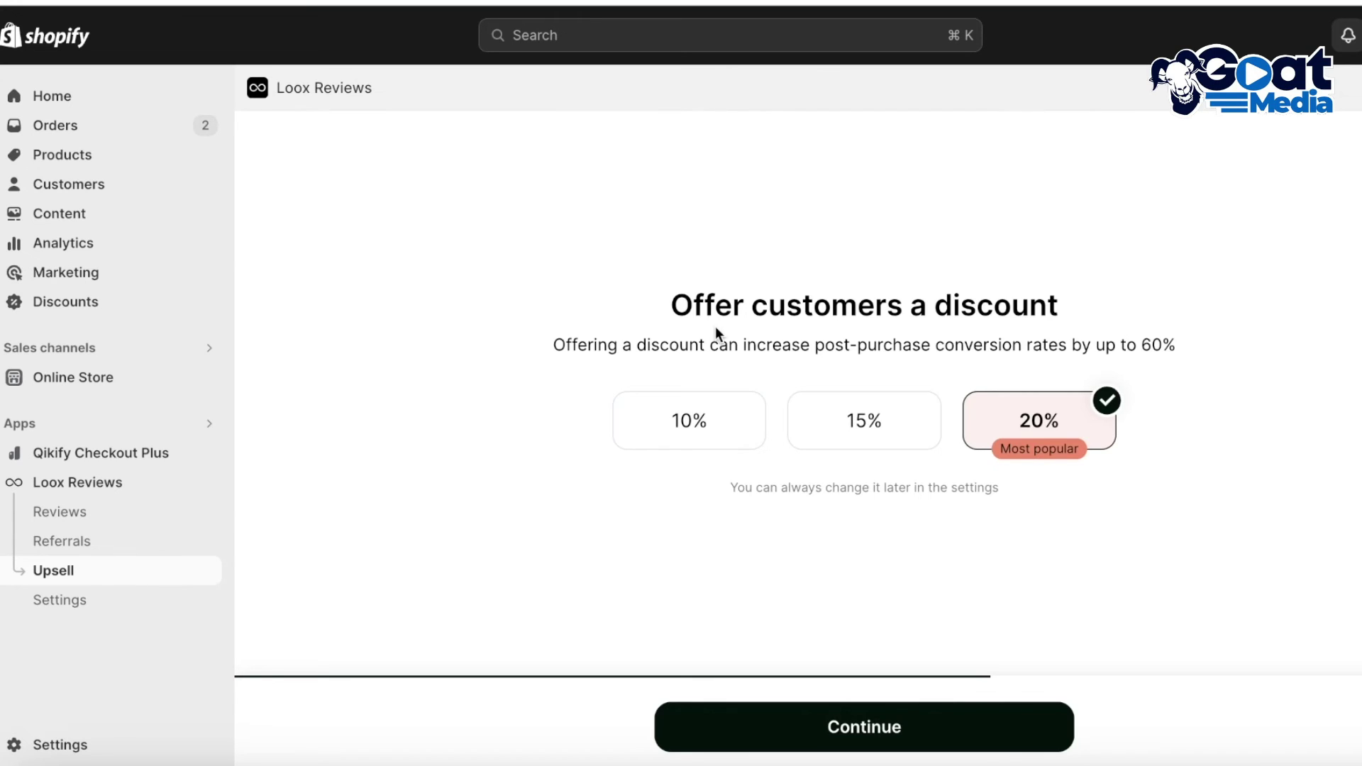
Set the customer discount for the post-purchase offer to 10% and continue to the upsell app setup instructions
click(740, 433)
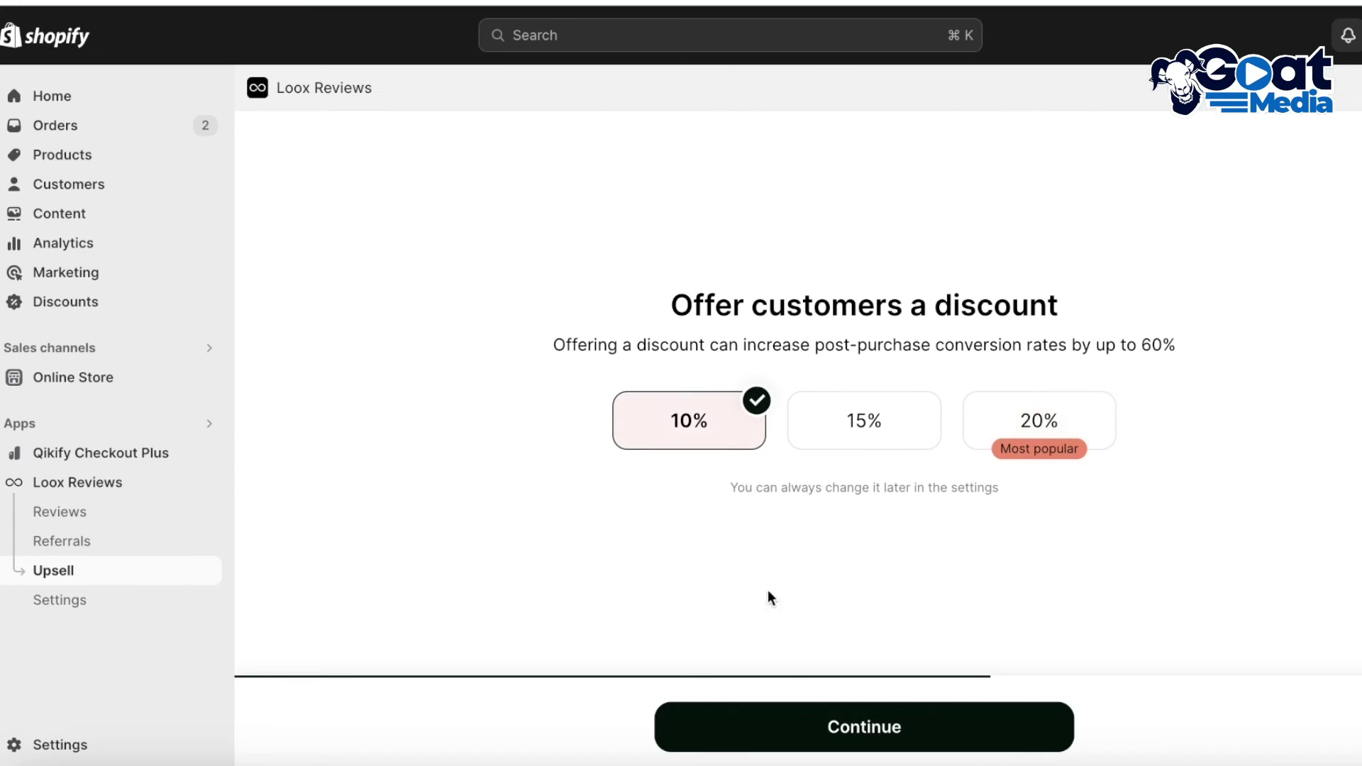
click(833, 741)
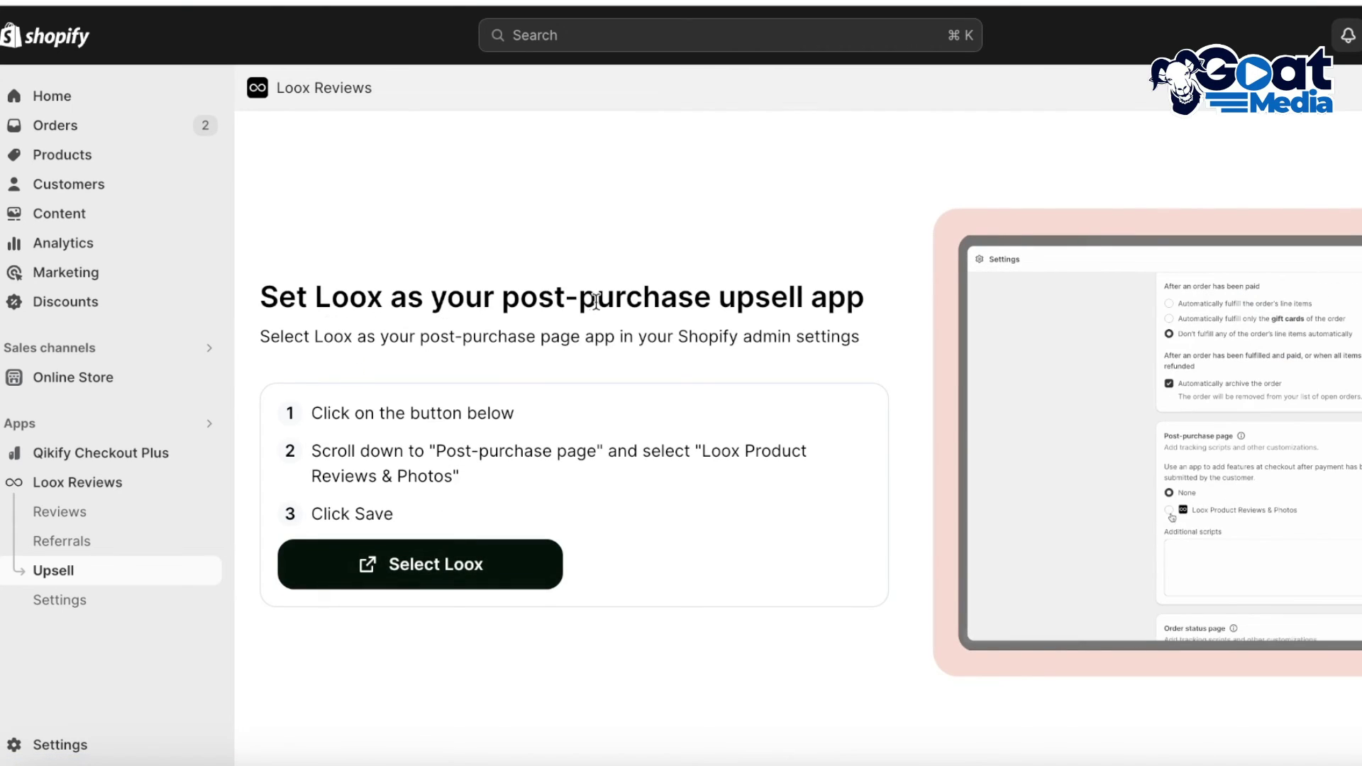
drag(595, 302, 867, 304)
click(867, 304)
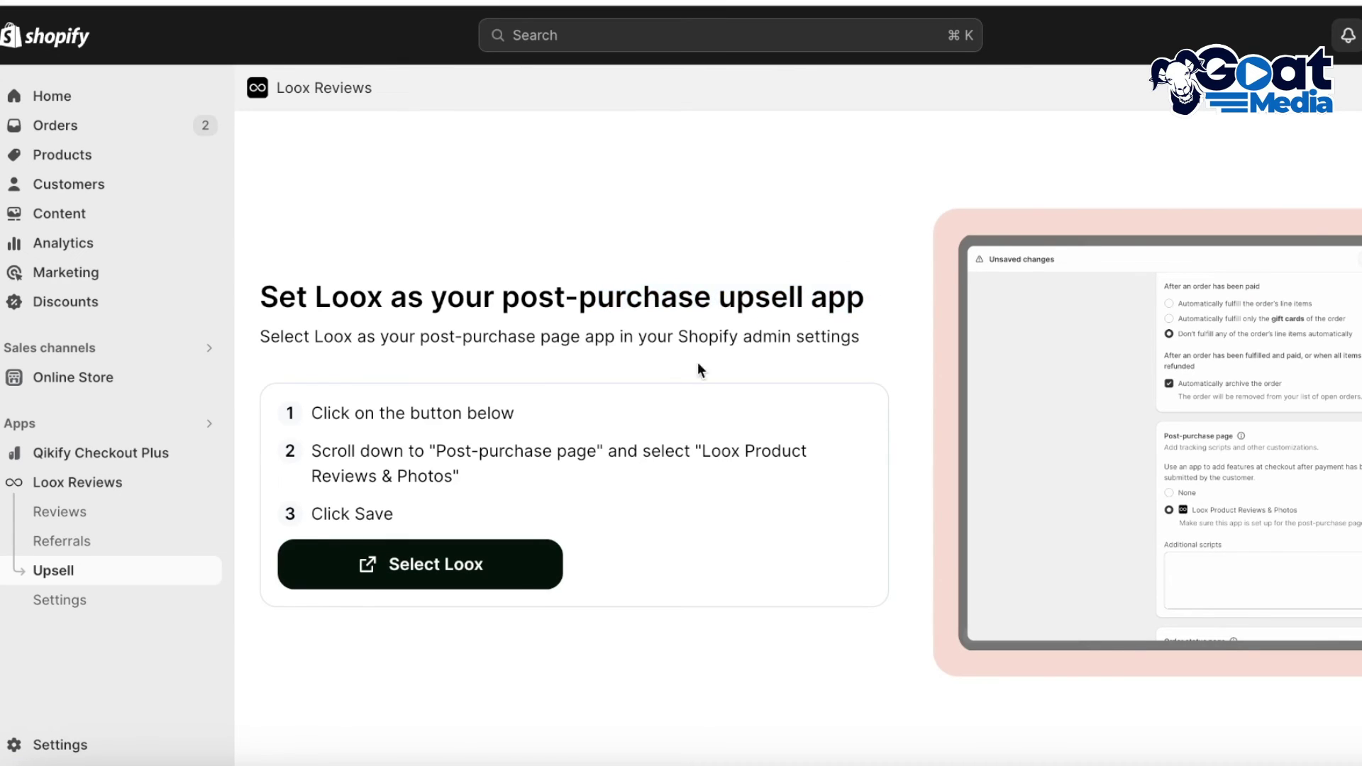
Set Loox Reviews as the post-purchase page app in the store's checkout settings, save the change and leave the settings
click(447, 581)
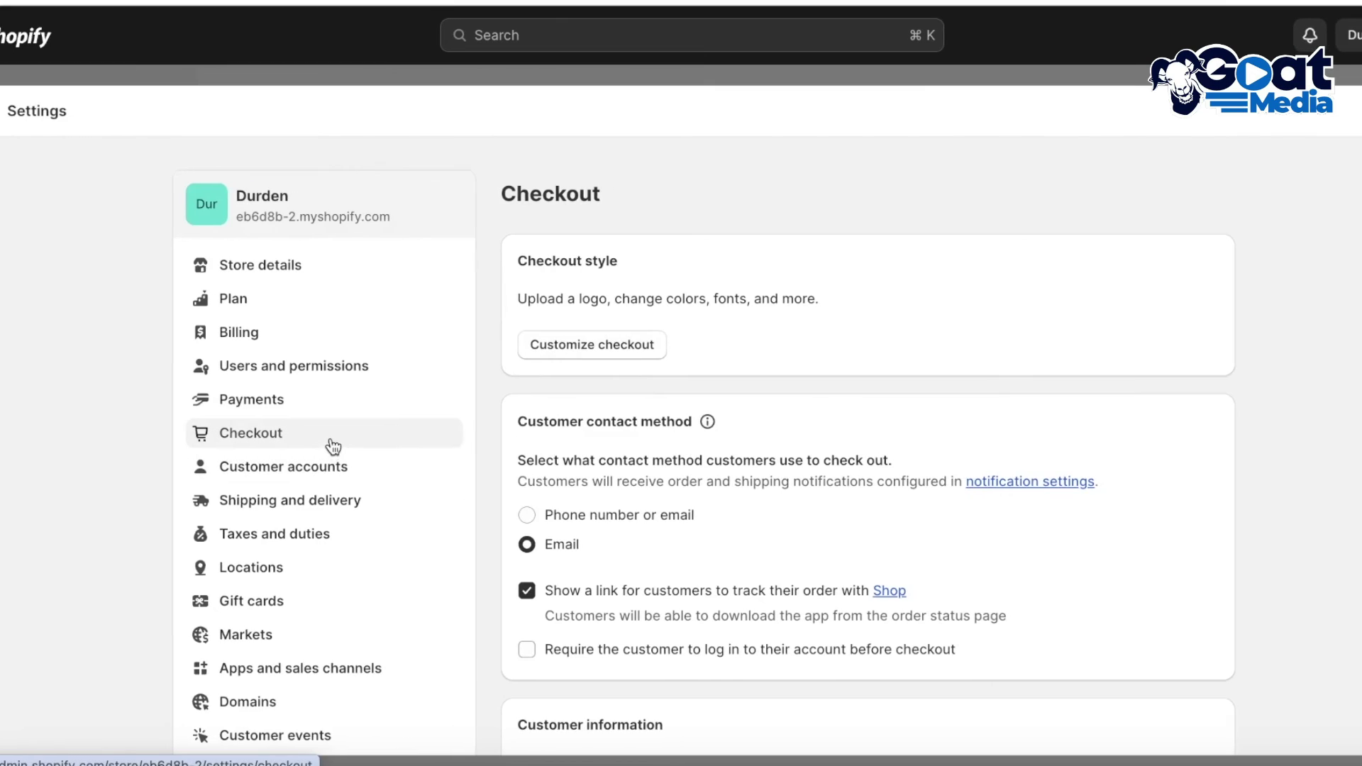
scroll(845, 290, down, 3)
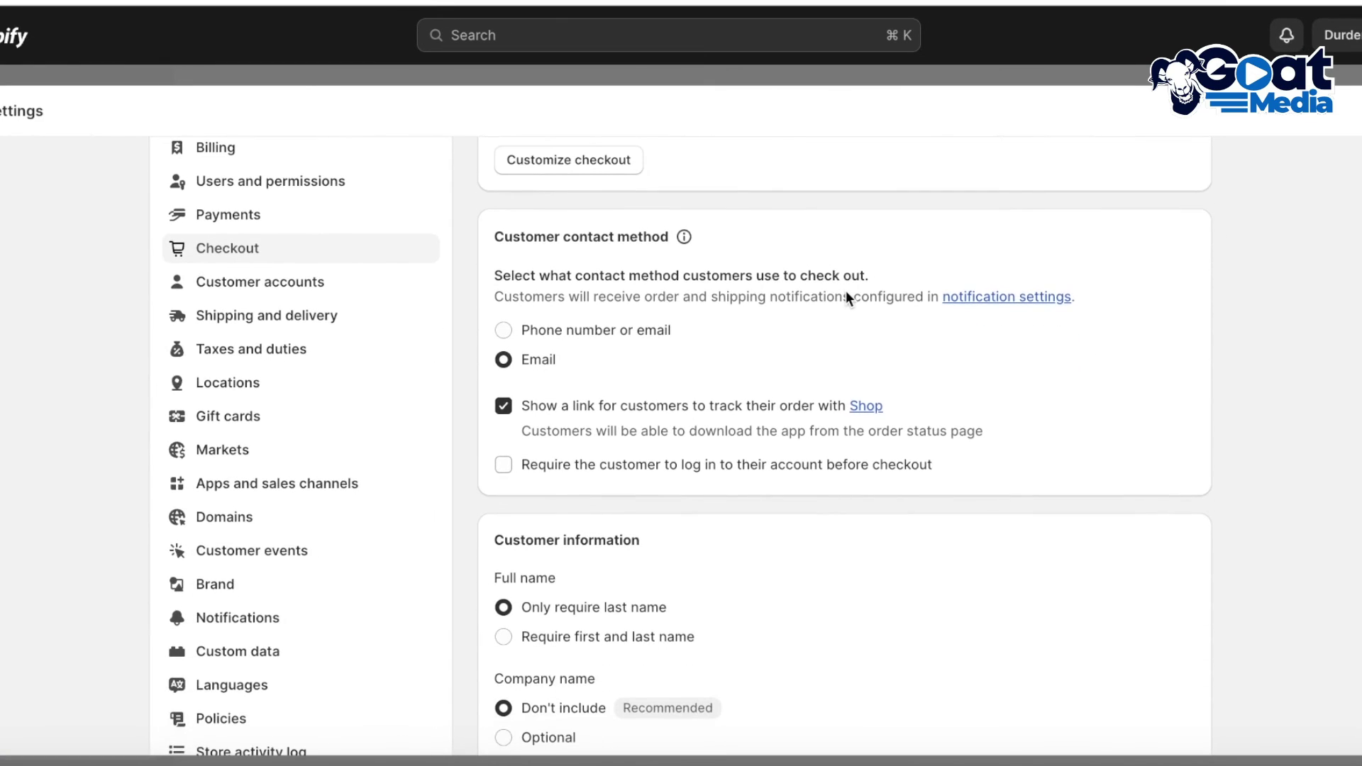
scroll(846, 291, down, 8)
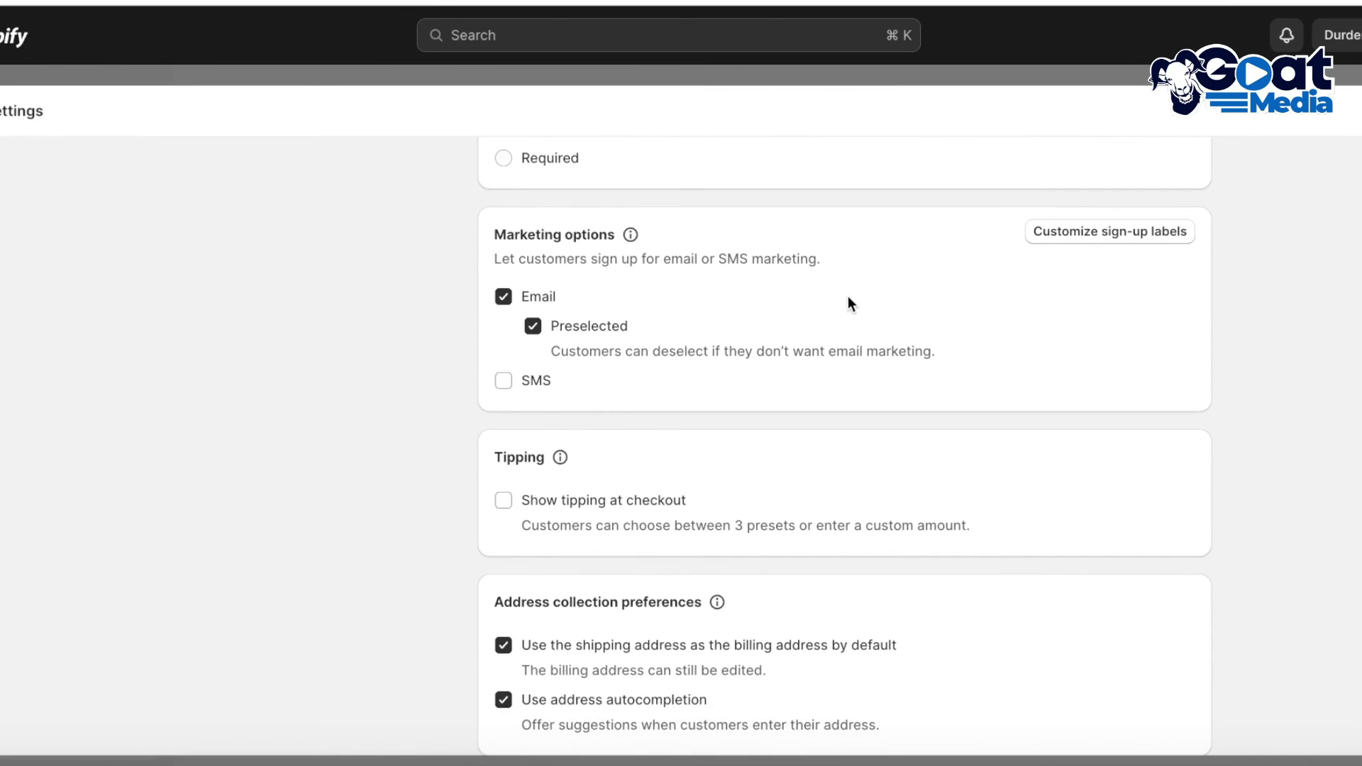
scroll(639, 312, down, 4)
scroll(677, 333, down, 10)
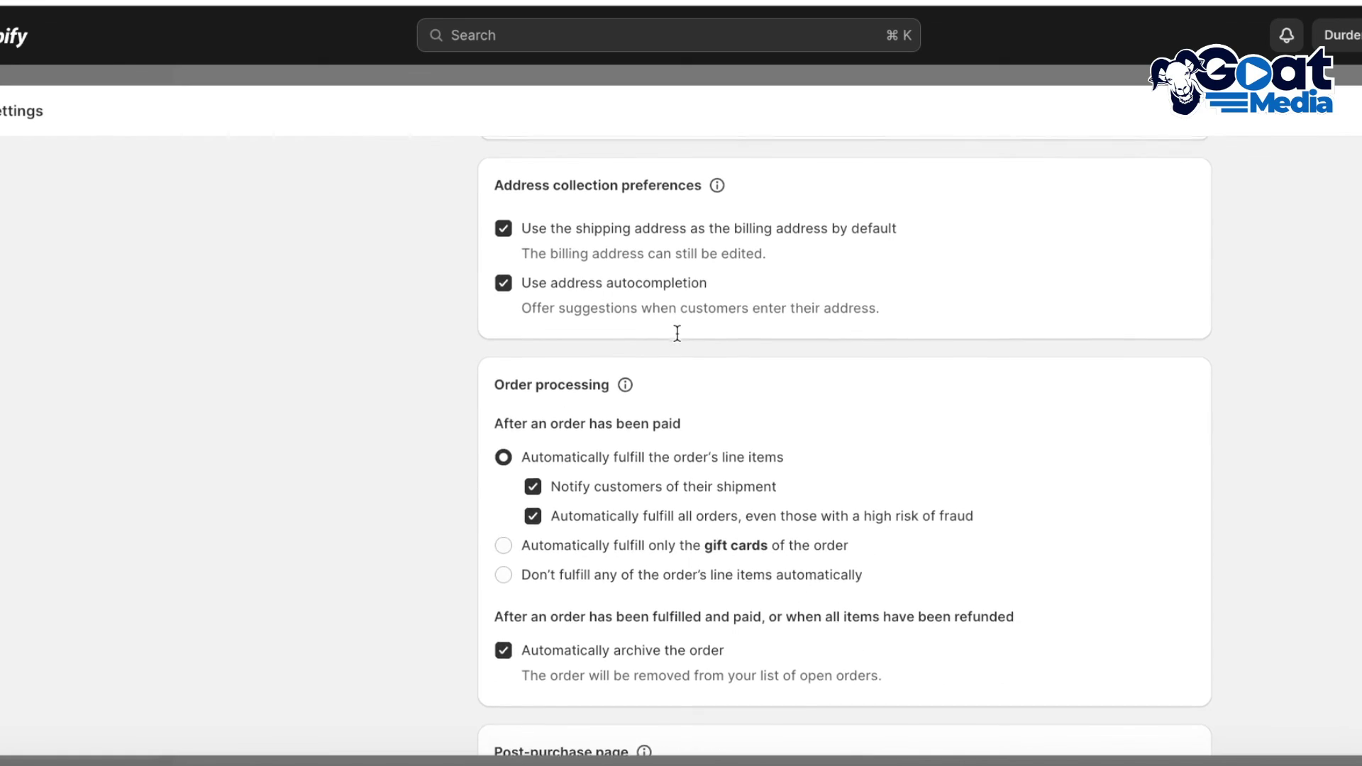
scroll(677, 345, down, 1)
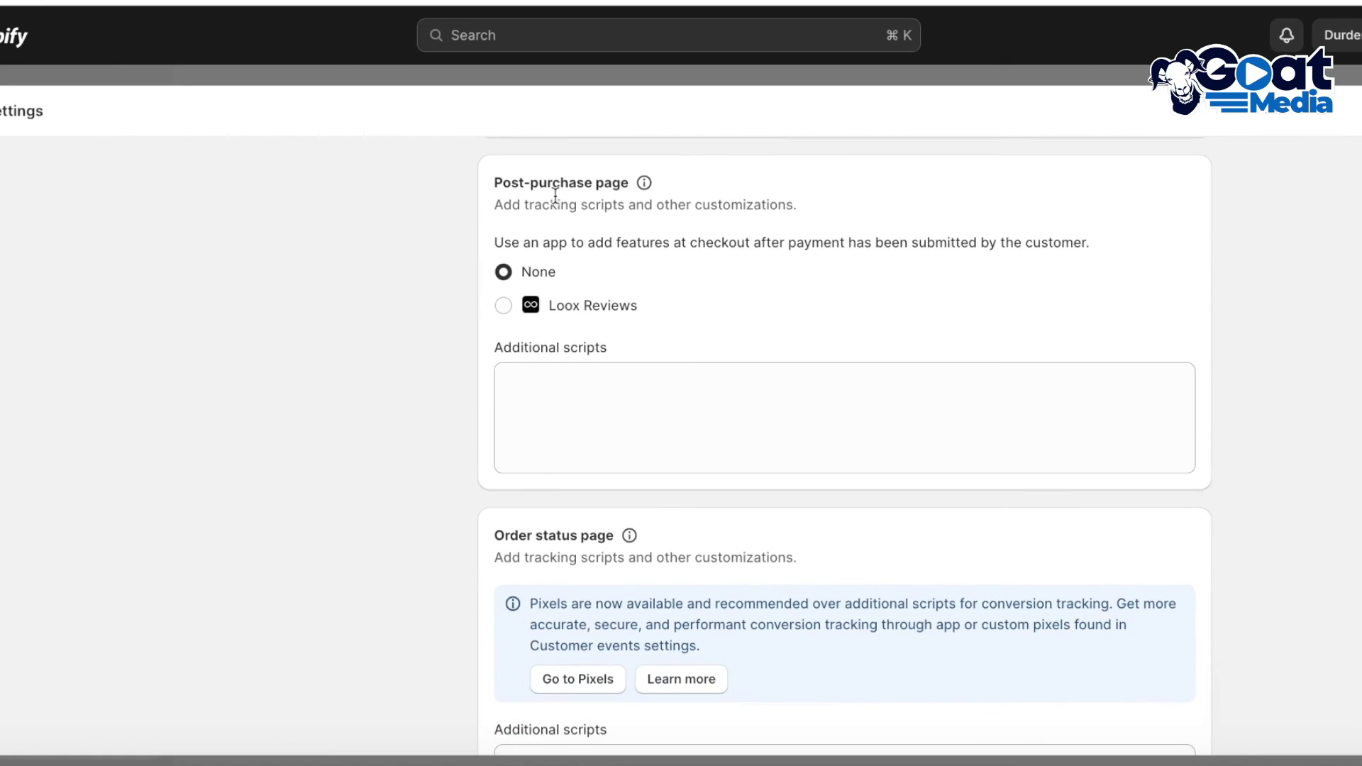
drag(509, 189, 631, 184)
click(506, 307)
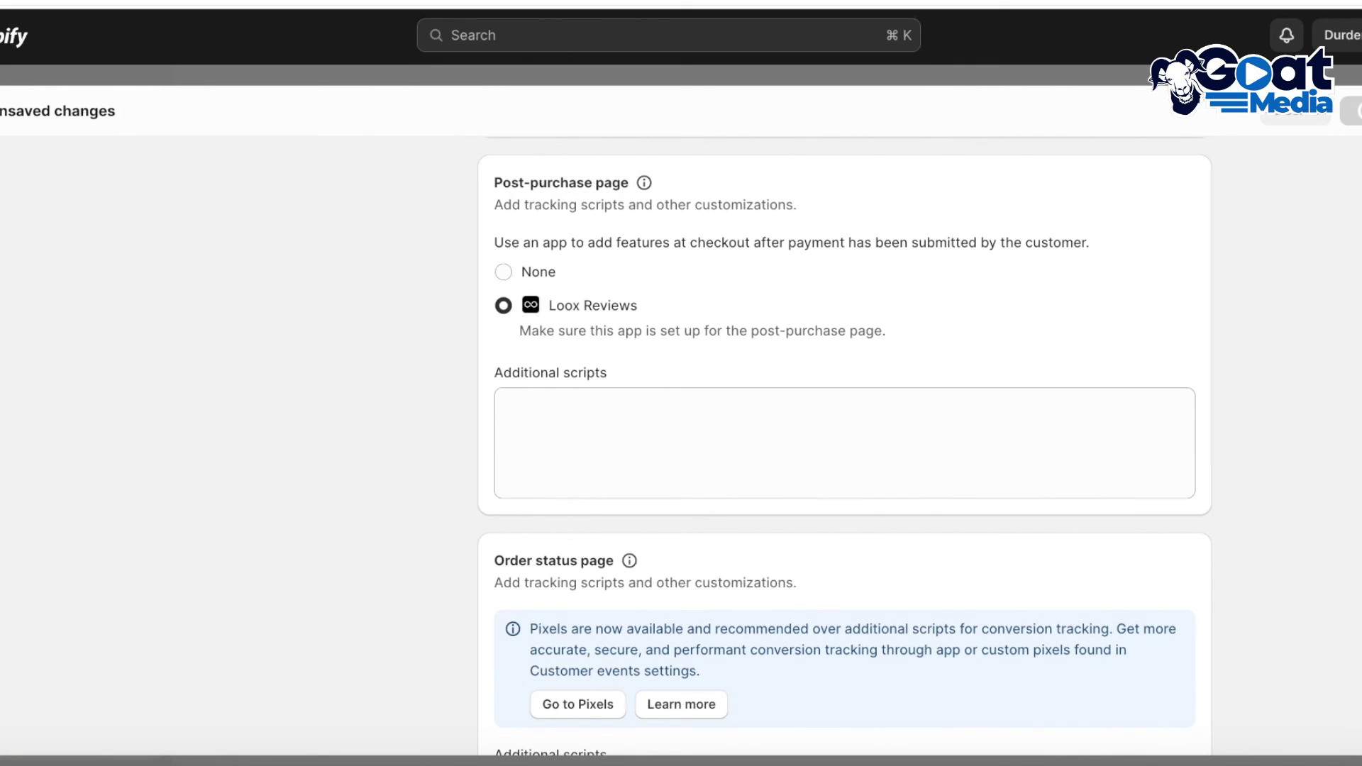
click(1351, 110)
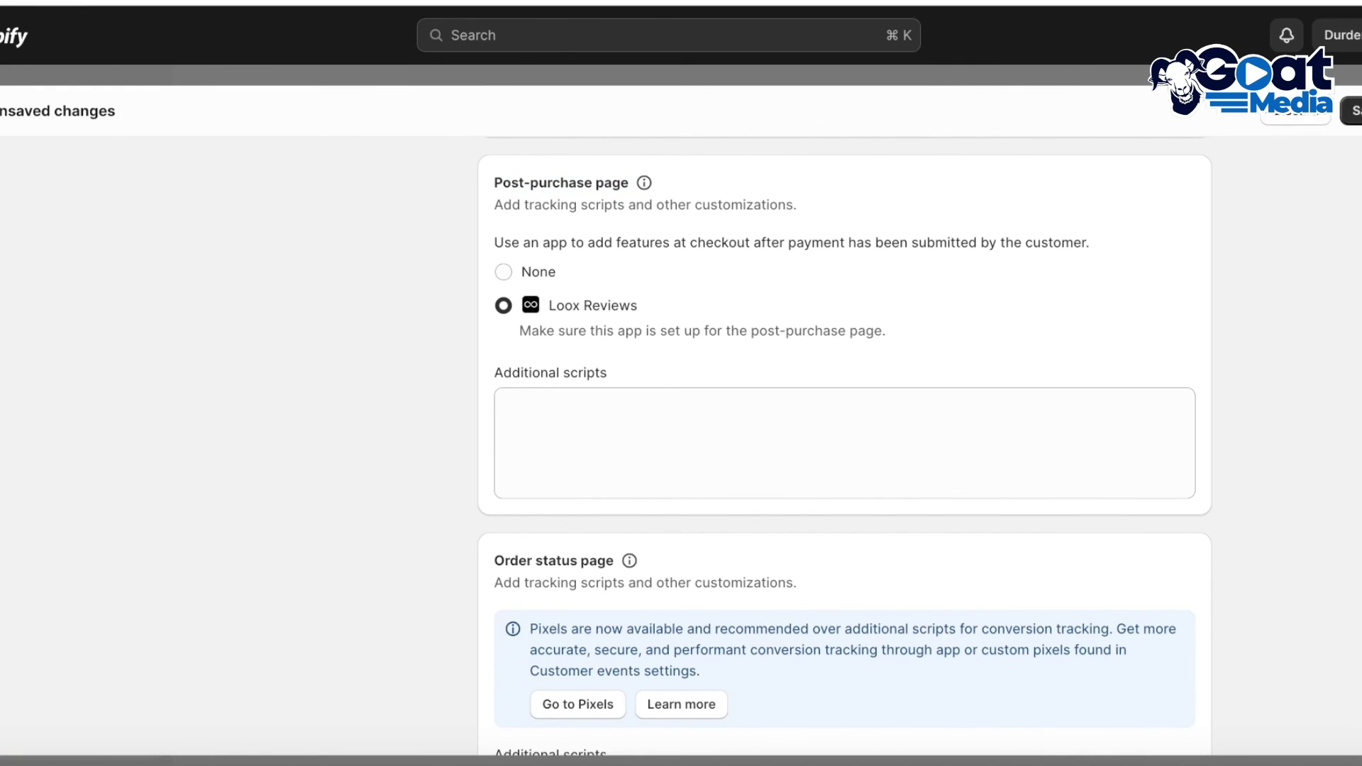
click(1357, 123)
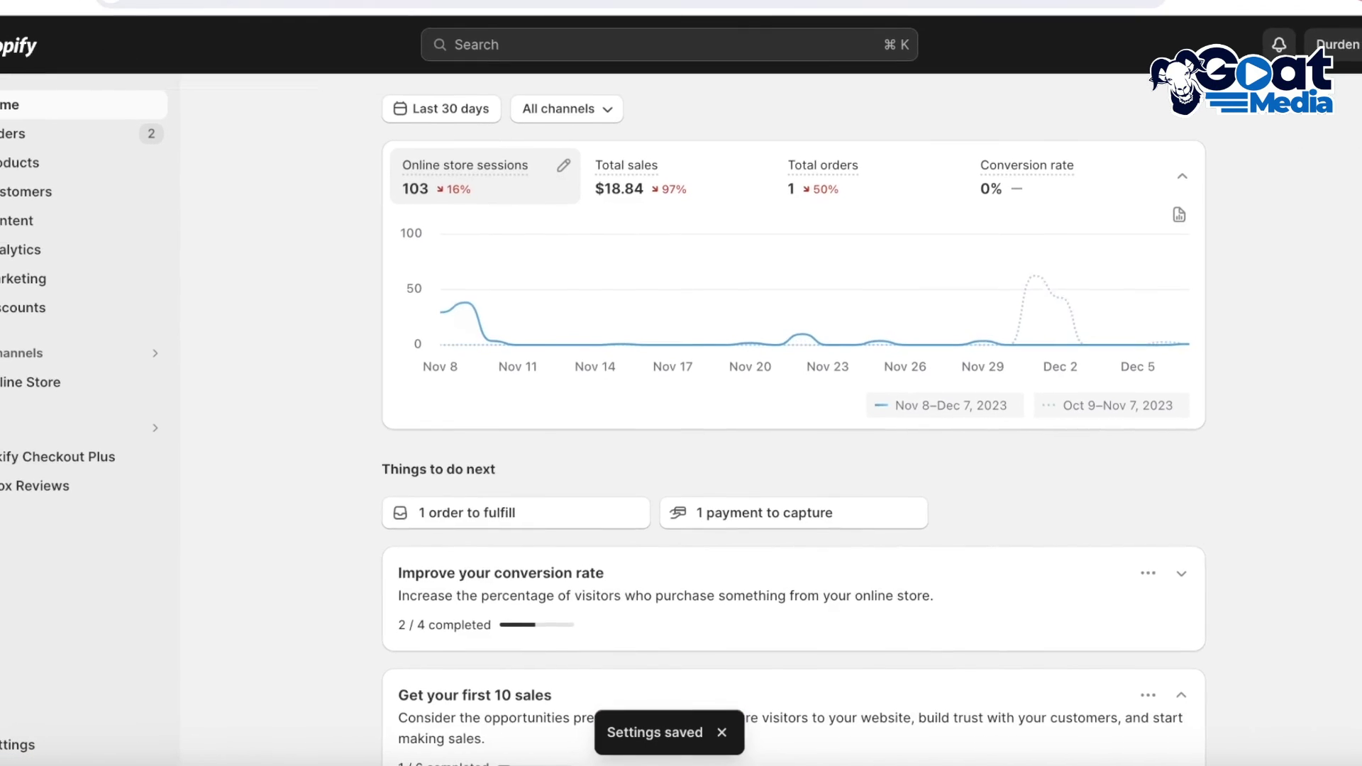